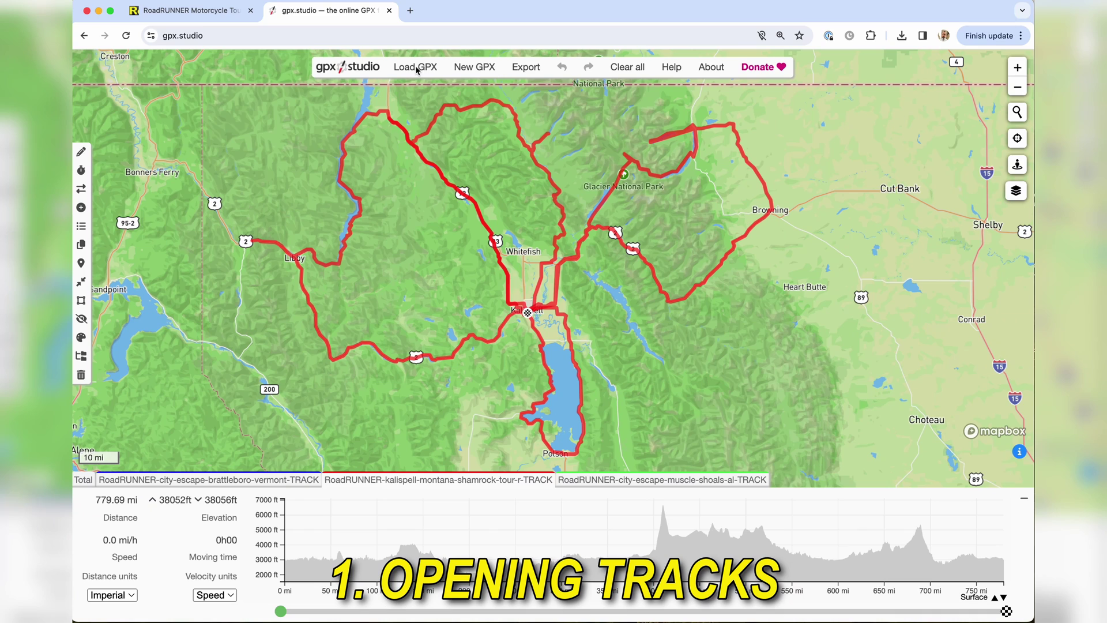
# Start loading a GPX file into the map
pyautogui.click(408, 73)
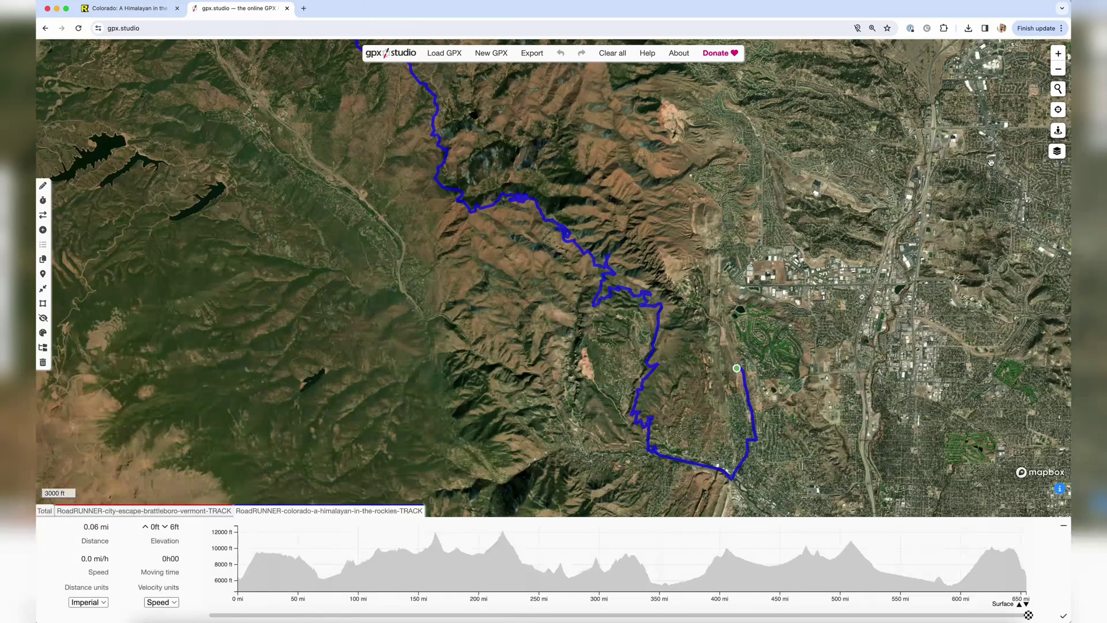
# Switch the basemap to Mapbox Outdoors and bring the whole Colorado Himalayan track into view
pyautogui.moveTo(1058, 151)
pyautogui.click(986, 176)
pyautogui.scroll(-6, 688, 336)
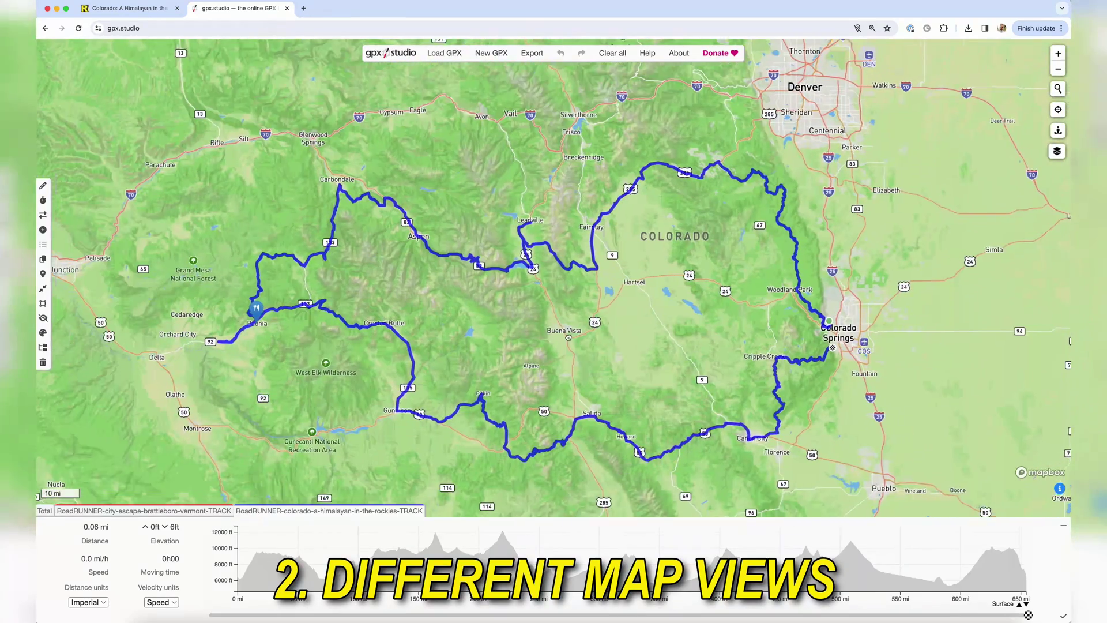
pyautogui.click(1058, 153)
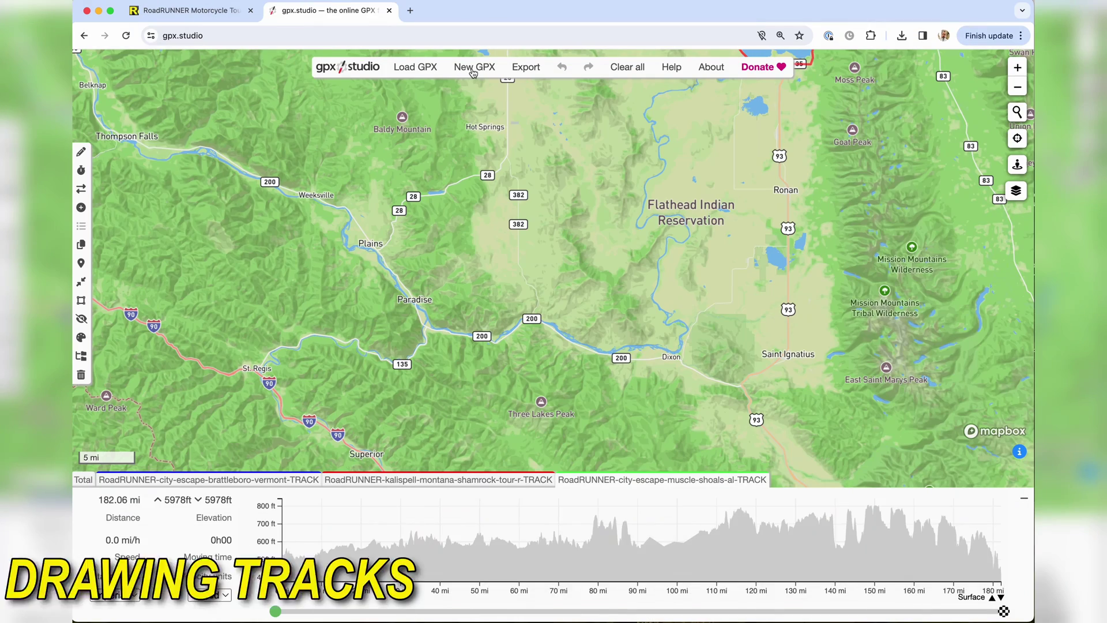
# Draw a new road-following motorcycle track from near St. Regis along routes 135 and 200 to just past Dixon
pyautogui.click(283, 346)
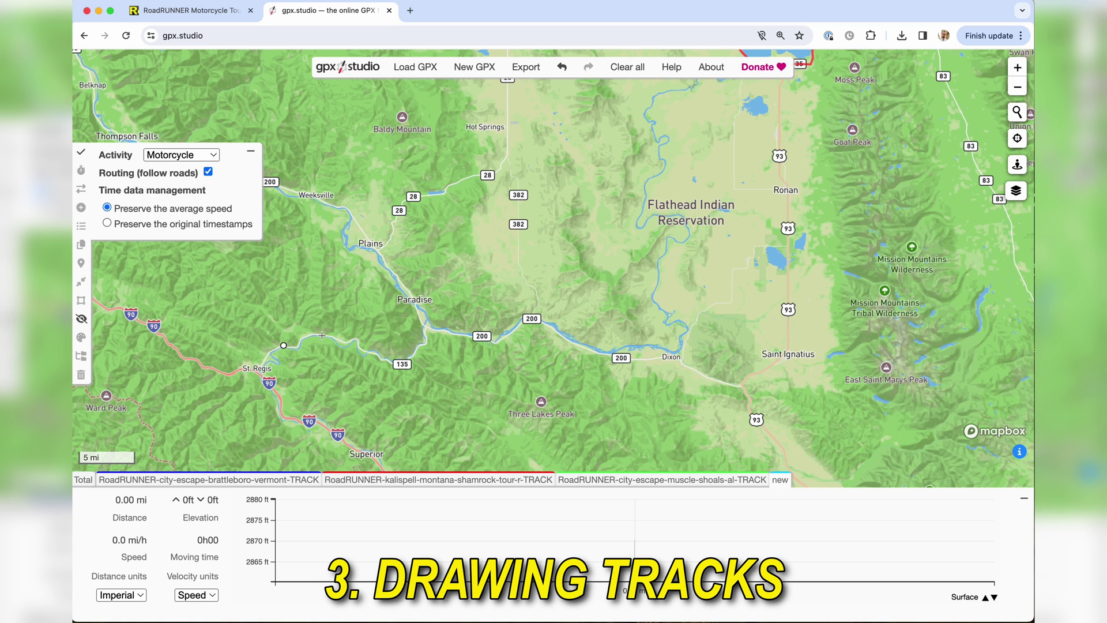
pyautogui.click(322, 335)
pyautogui.click(381, 360)
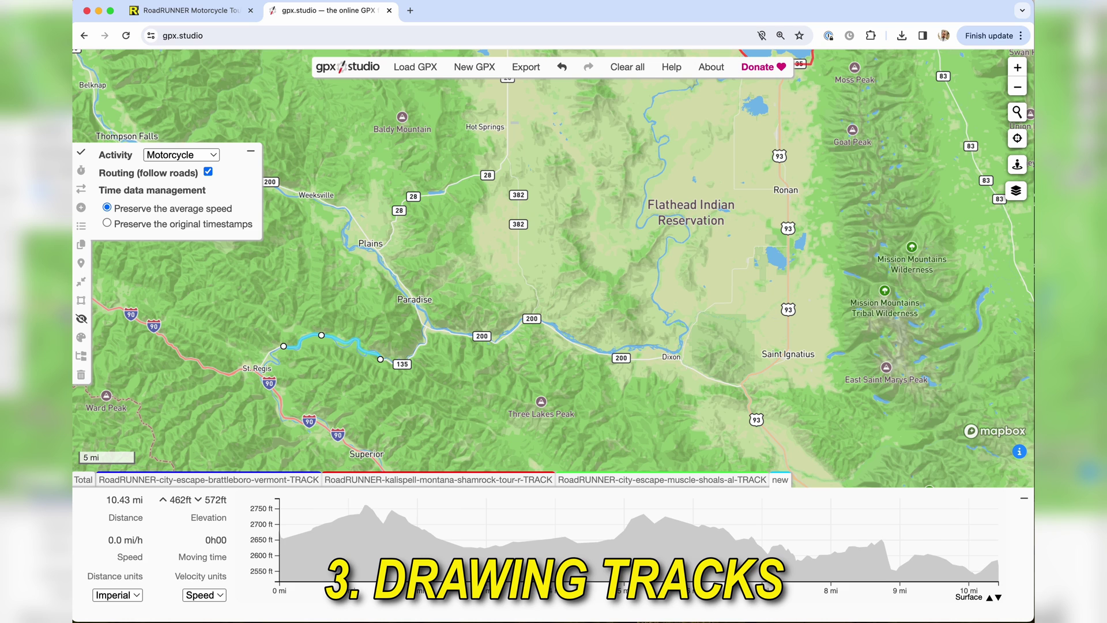
pyautogui.click(690, 368)
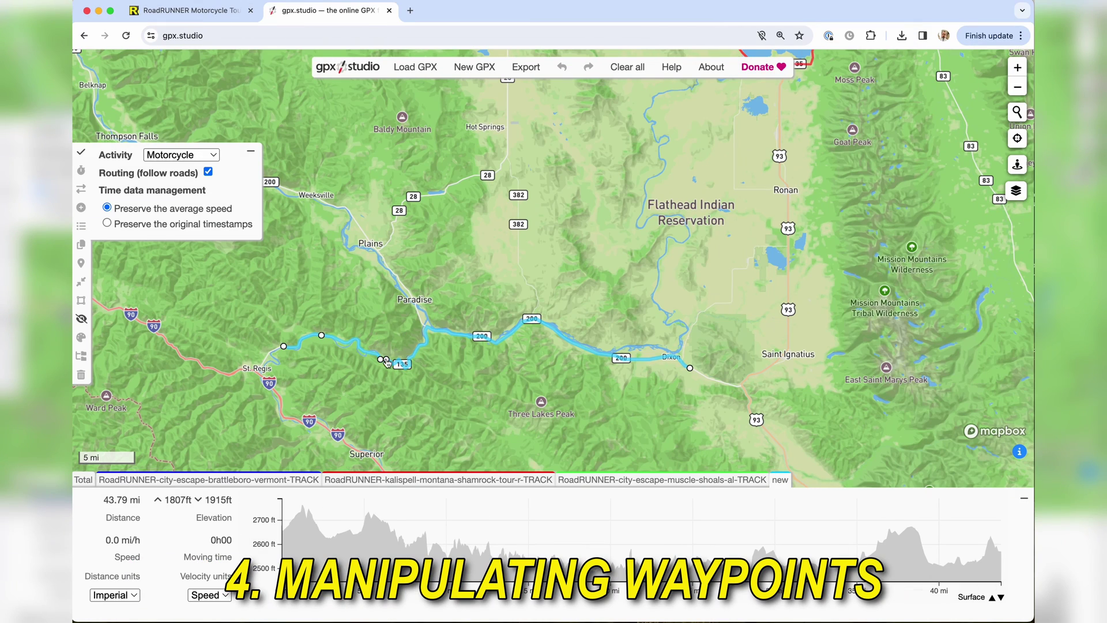
# Reroute the new track by moving its track point west of the 135 marker north toward Plains
pyautogui.moveTo(383, 362); pyautogui.dragTo(399, 300)
pyautogui.click(396, 275)
pyautogui.scroll(3, 344, 208)
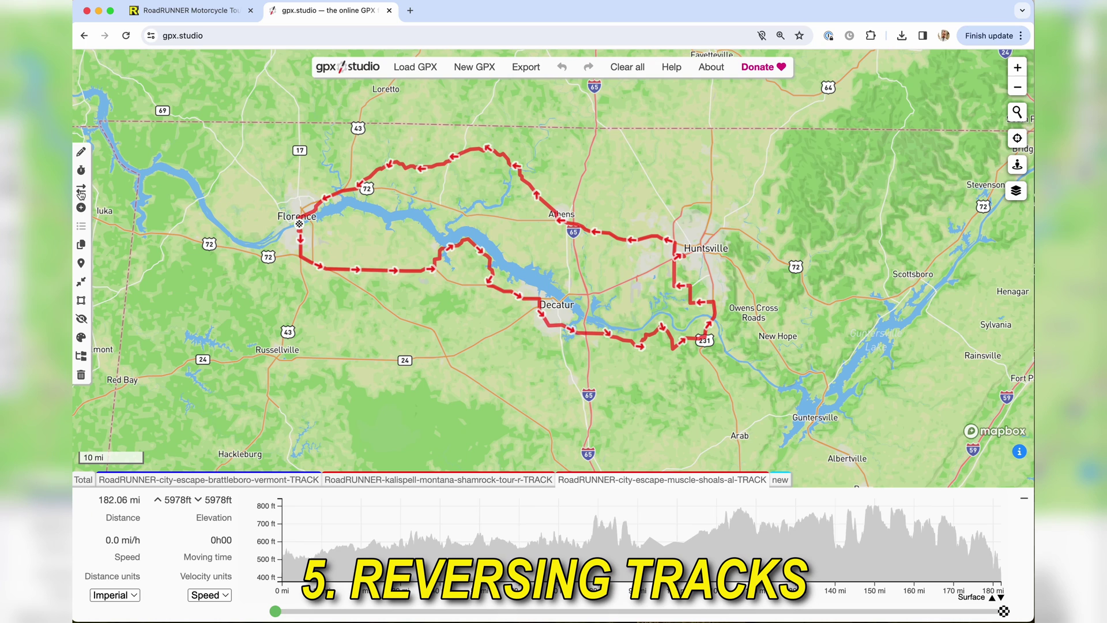
# Reverse the direction of the Muscle Shoals city escape track
pyautogui.click(82, 192)
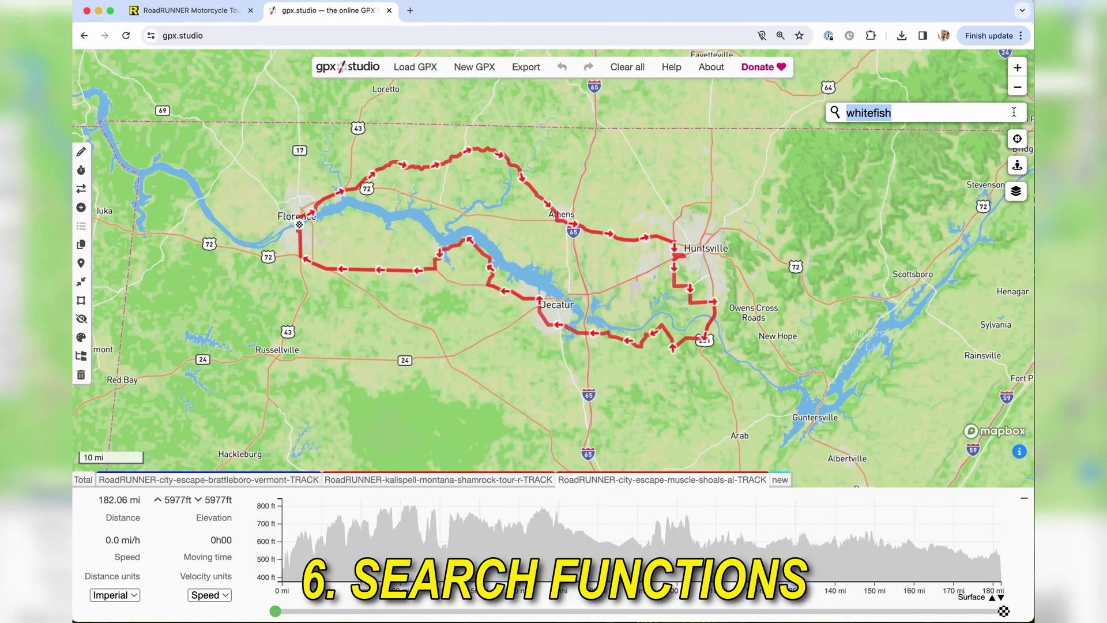
# Search the map for "decatur"
pyautogui.write('decatur')
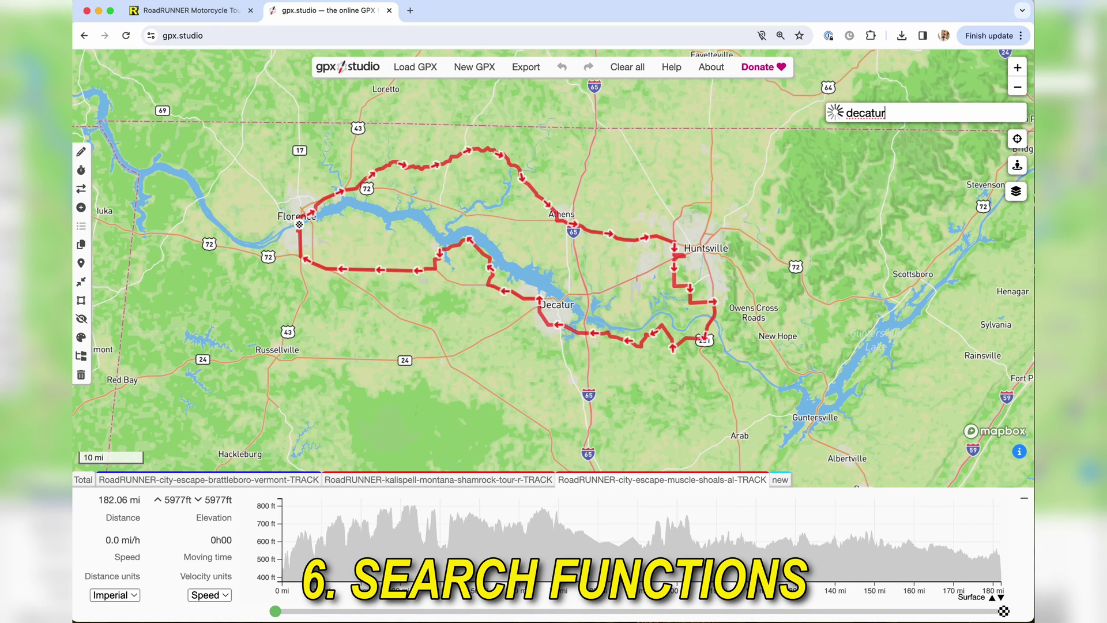
pyautogui.click(995, 158)
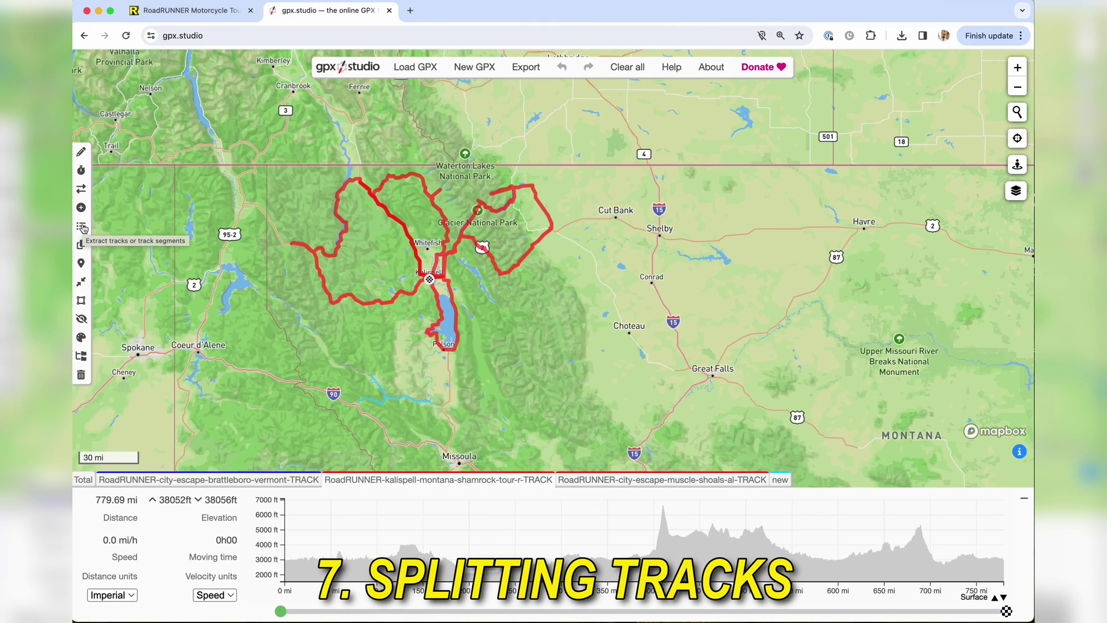
# Extract the Kalispell shamrock tour's tracks into separate files
pyautogui.click(83, 228)
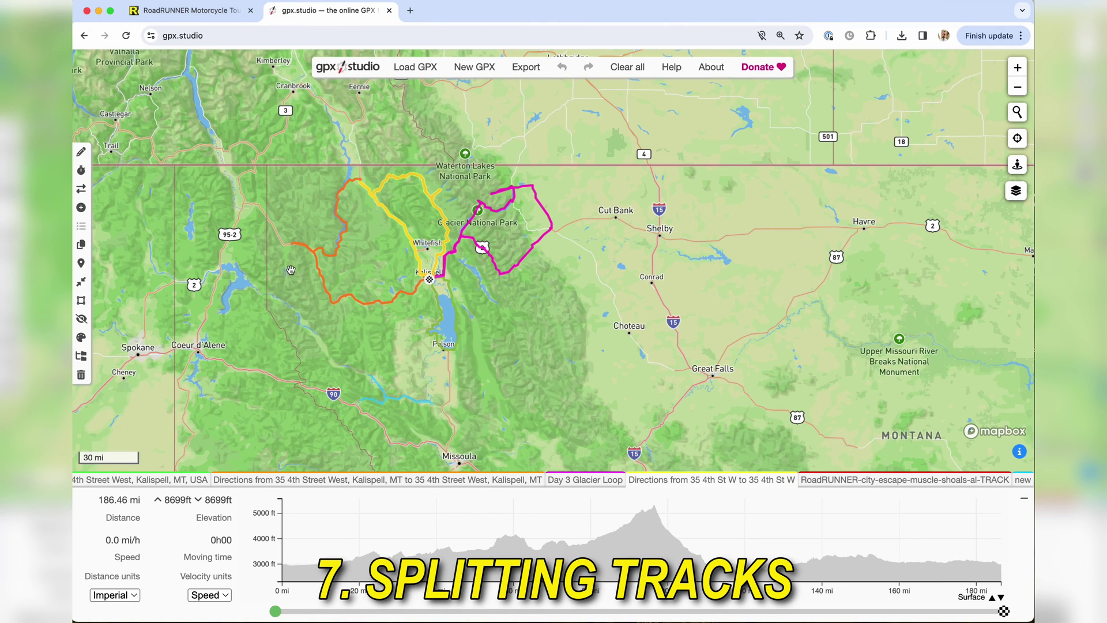
pyautogui.scroll(5, 348, 299)
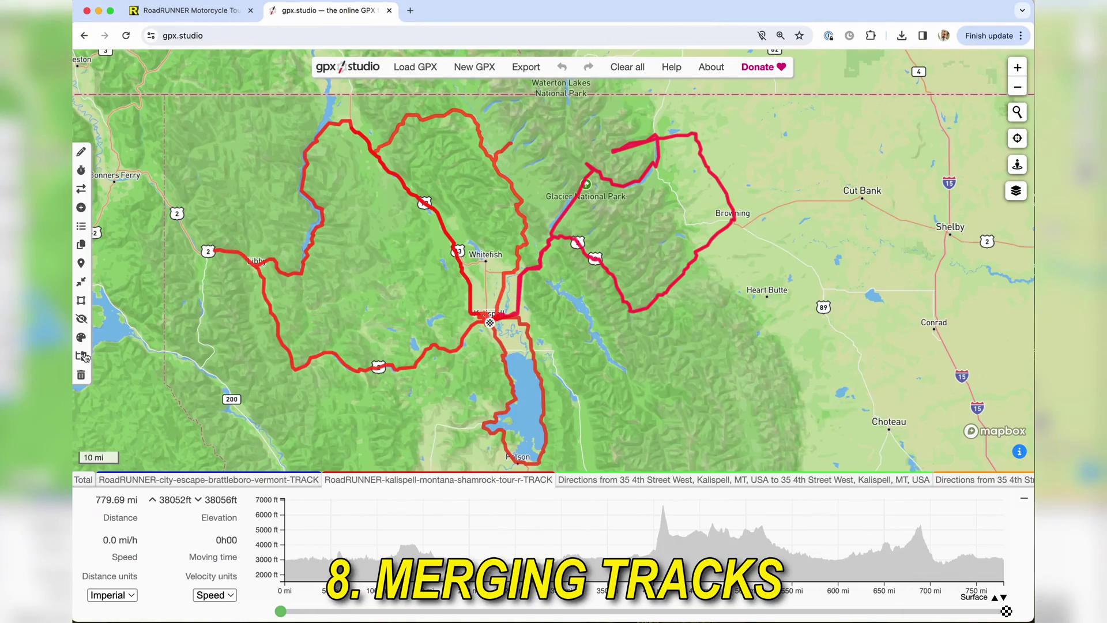
# Open the Kalispell tour's file structure and set its second track's color to blue, RGB 17, 0, 255
pyautogui.click(82, 356)
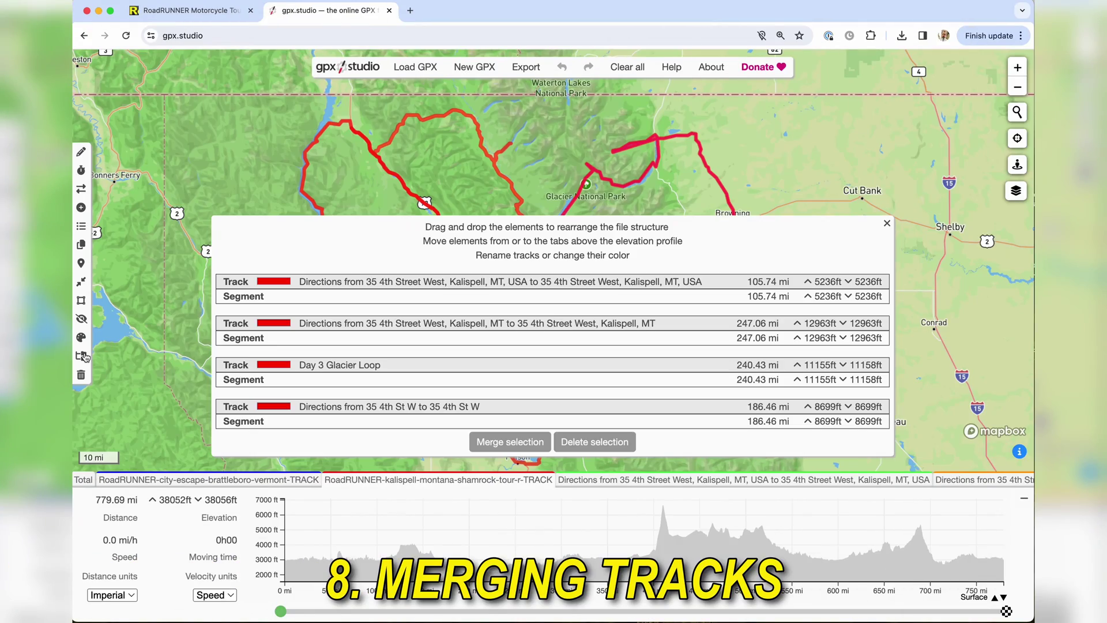
pyautogui.click(274, 323)
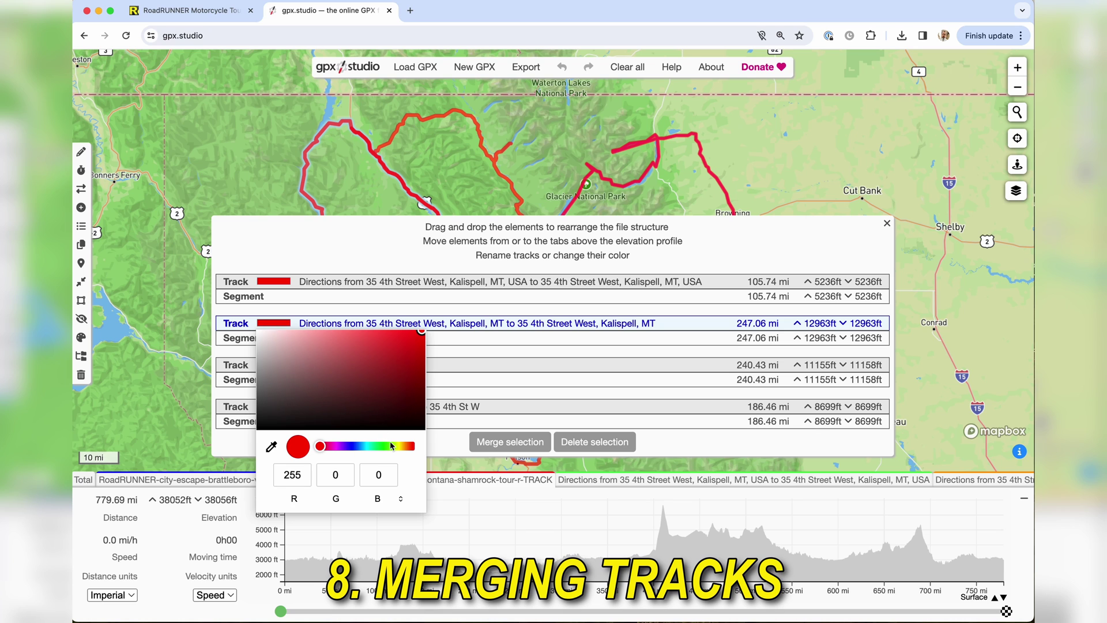
pyautogui.click(359, 447)
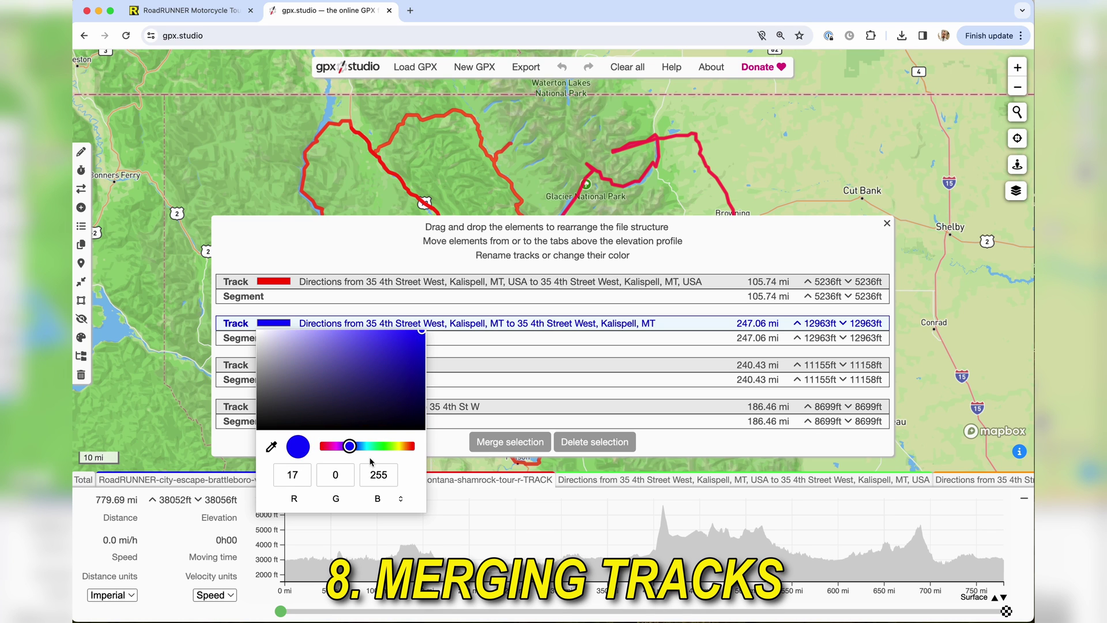
pyautogui.click(493, 398)
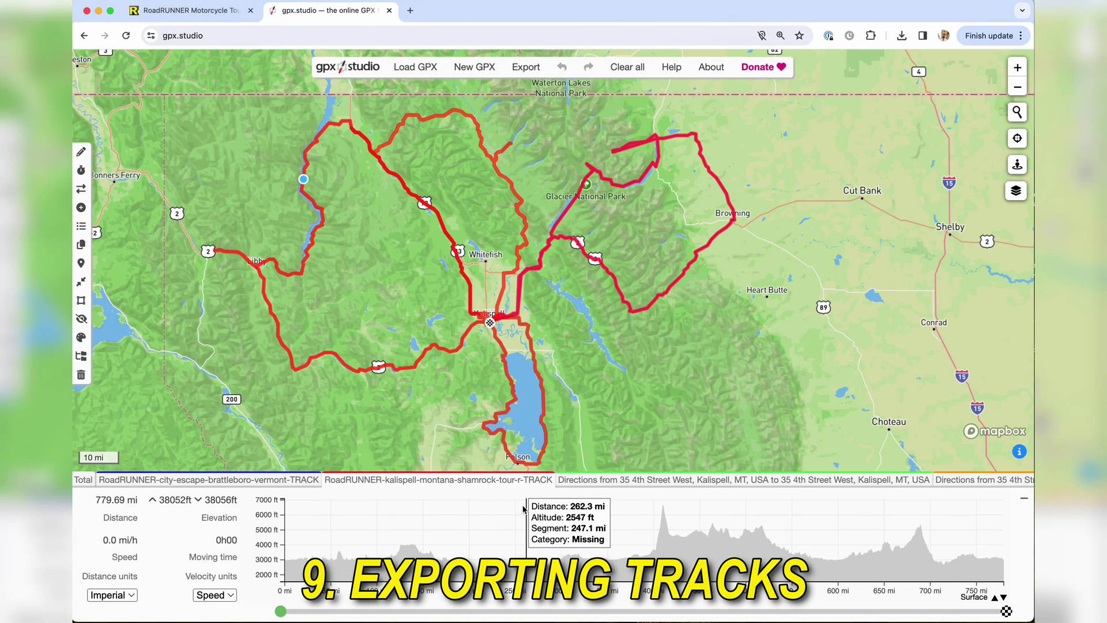
# Open the export options for the loaded tracks
pyautogui.click(526, 67)
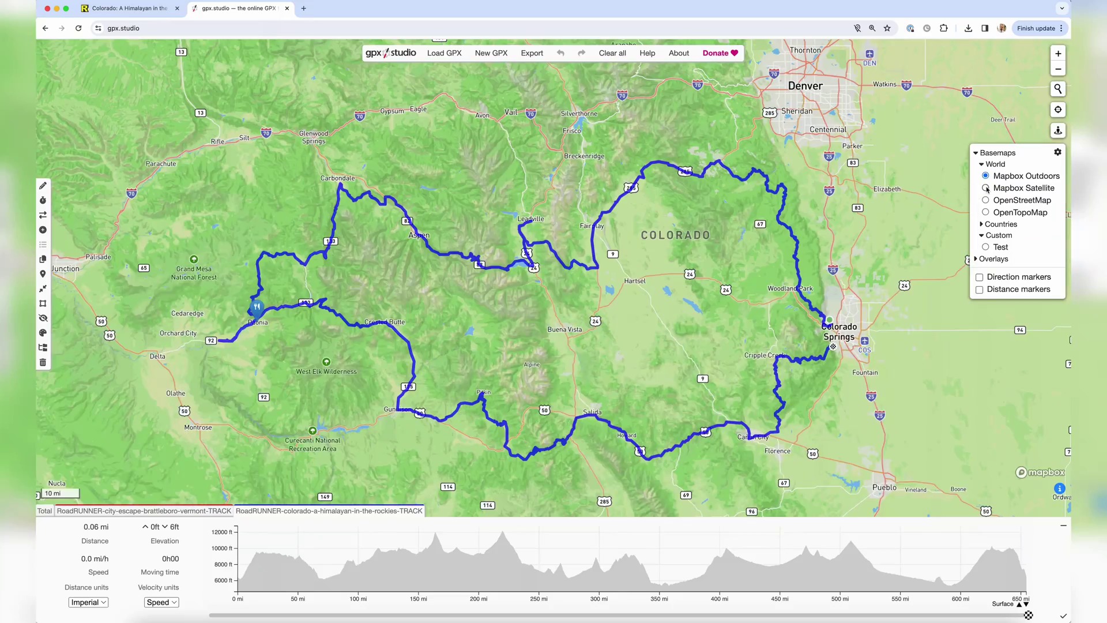
# Preview the Colorado track on the Mapbox Satellite, OpenStreetMap and OpenTopoMap basemaps, and return to Mapbox Outdoors
pyautogui.click(986, 188)
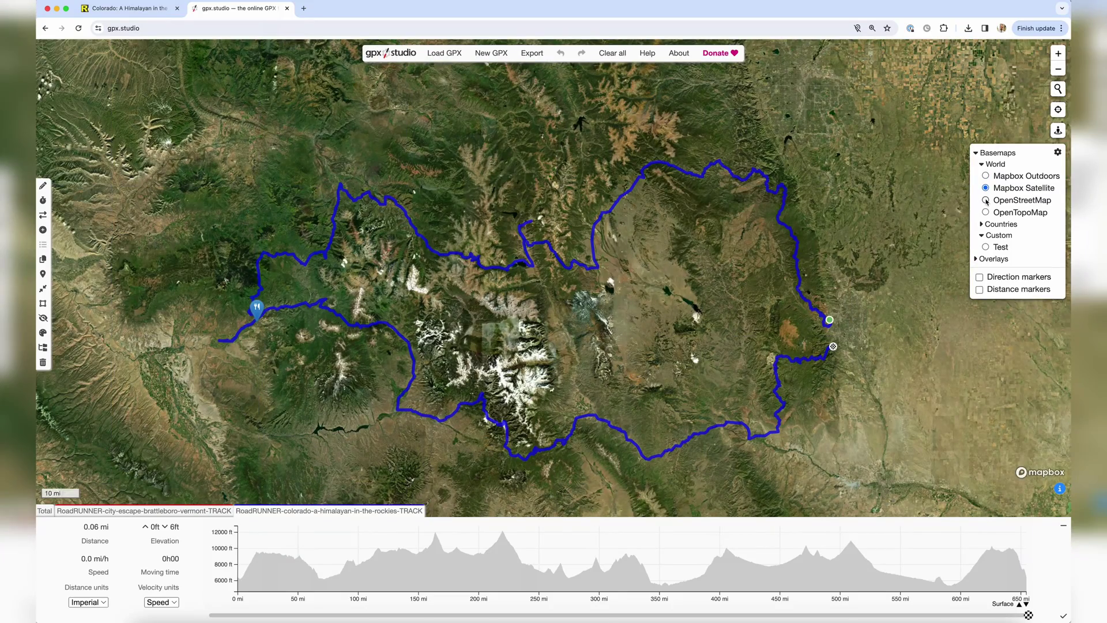
pyautogui.click(986, 200)
pyautogui.click(986, 212)
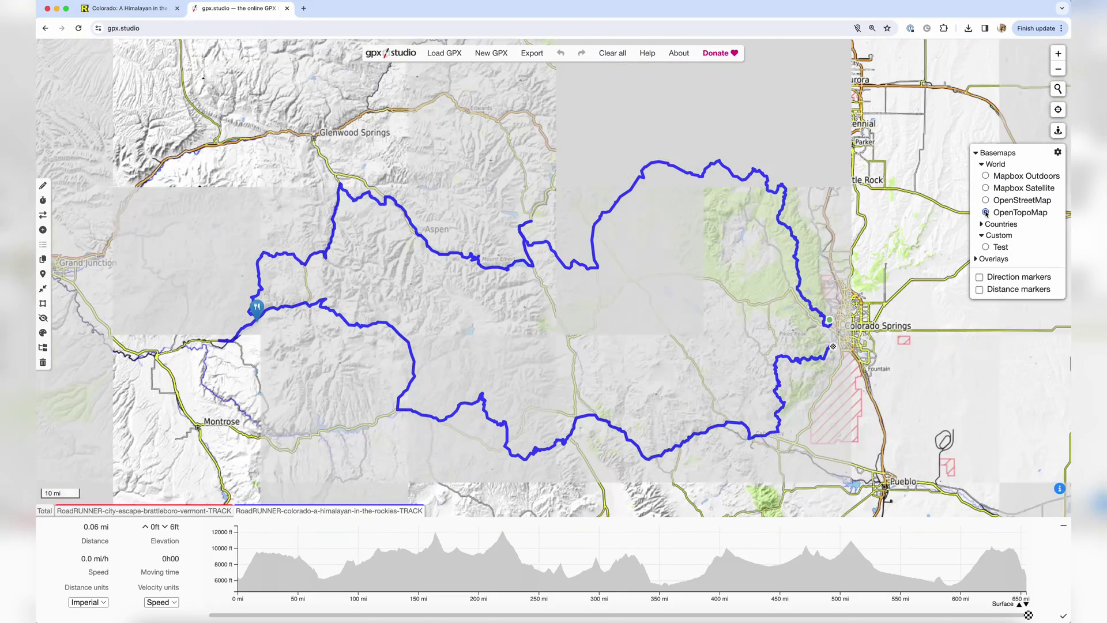
pyautogui.click(986, 176)
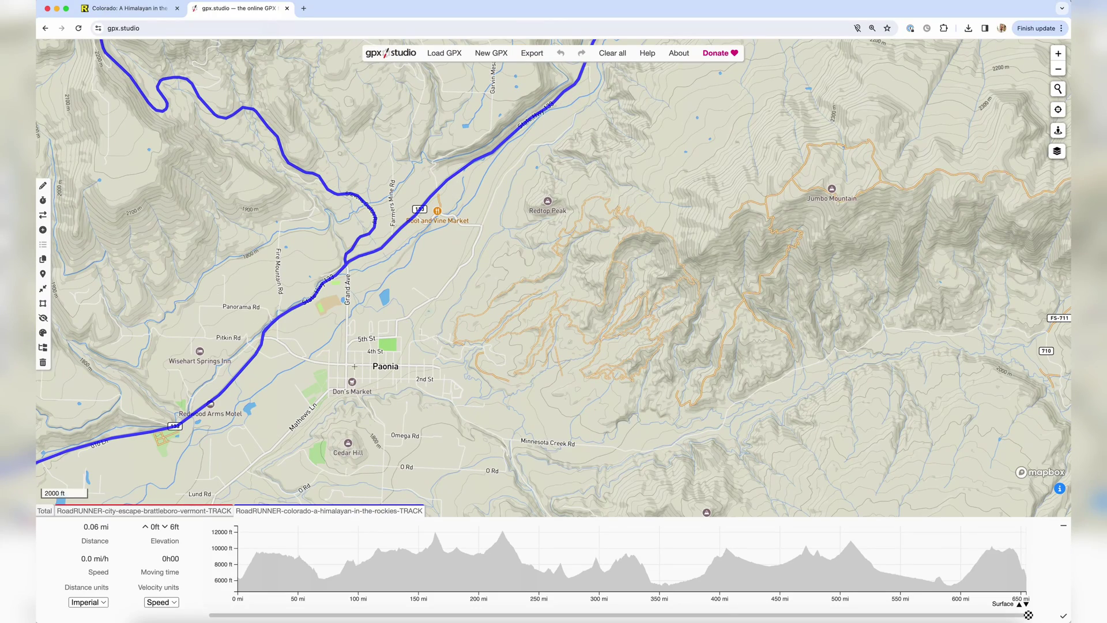
# Add a waypoint named "Lunch" at Don's Market in Paonia with the Restaurant symbol
pyautogui.click(352, 381)
pyautogui.click(288, 258)
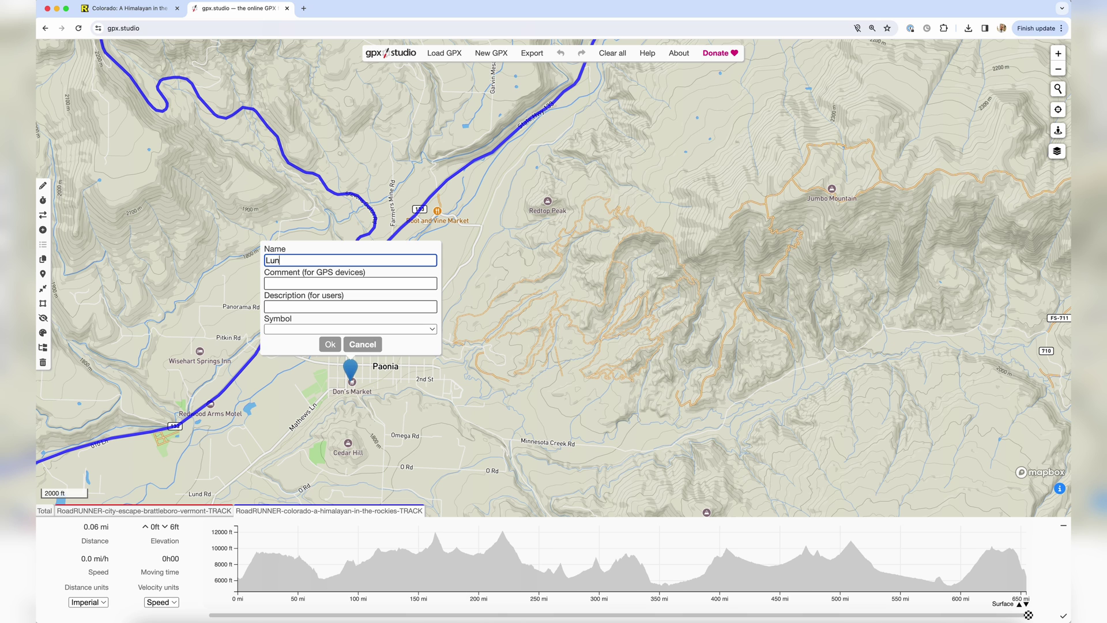
pyautogui.click(301, 334)
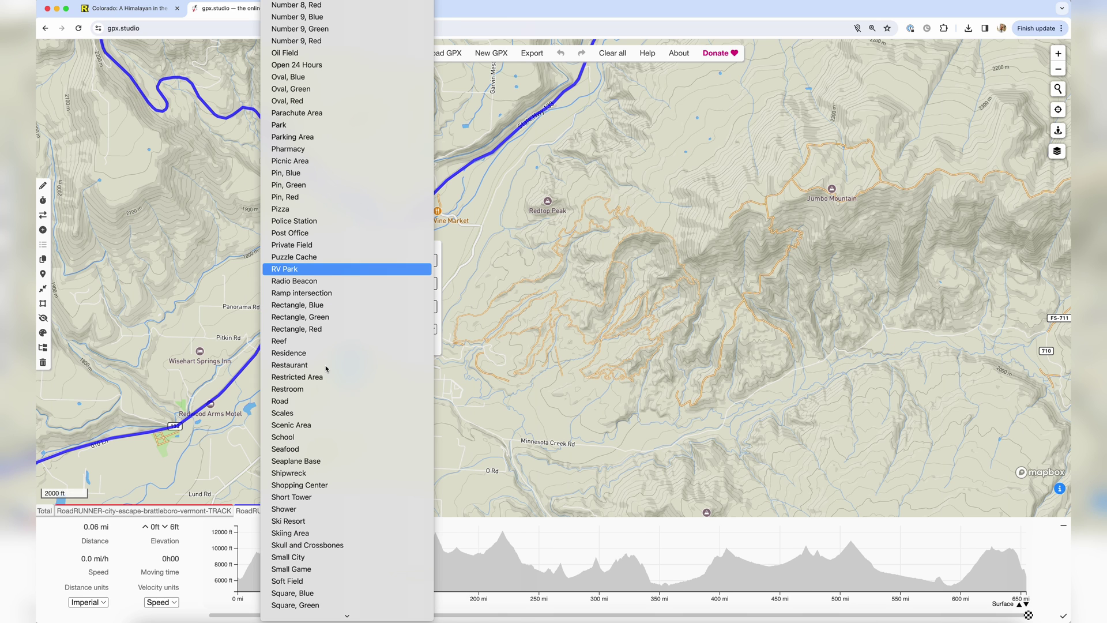
pyautogui.click(327, 367)
pyautogui.click(330, 345)
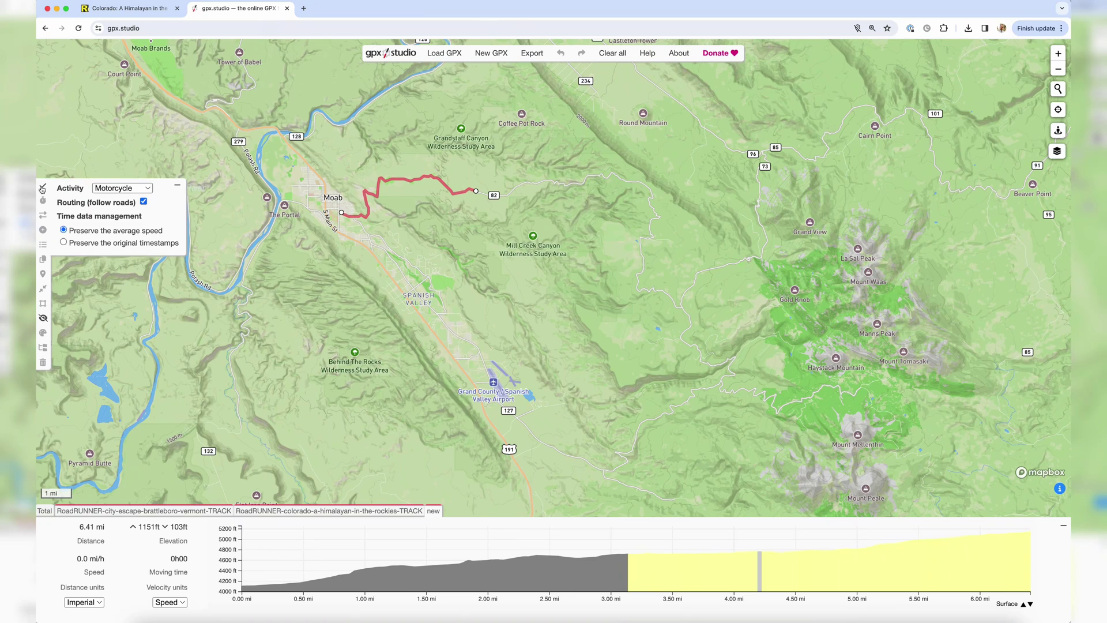
# Extend the Moab track east along road 82 and south-east with three more track points
pyautogui.click(528, 182)
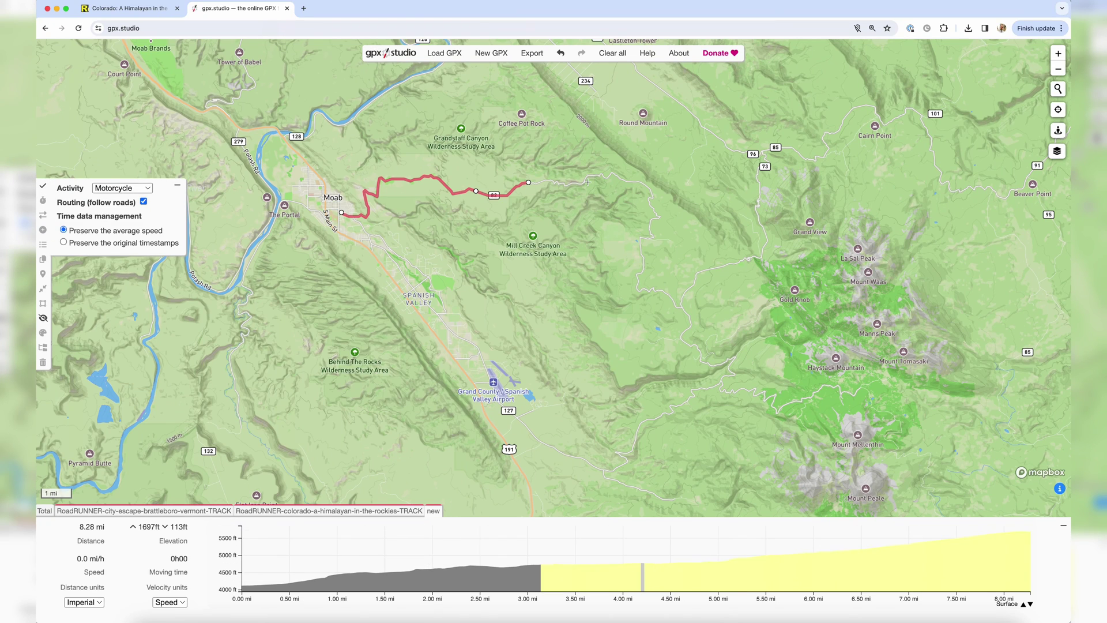
pyautogui.click(619, 178)
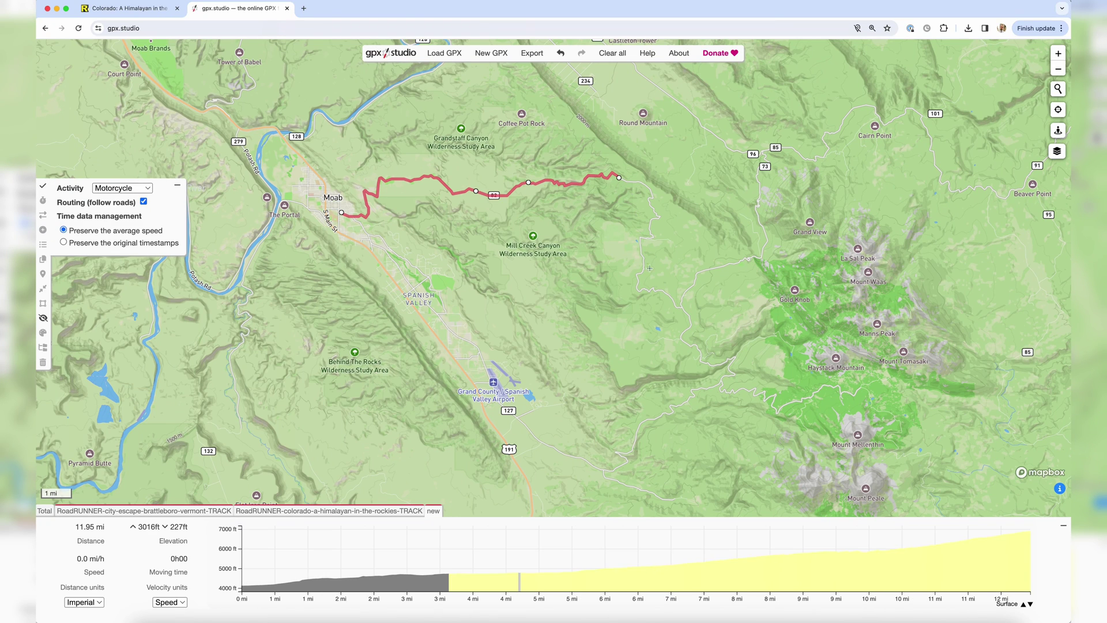
pyautogui.click(667, 294)
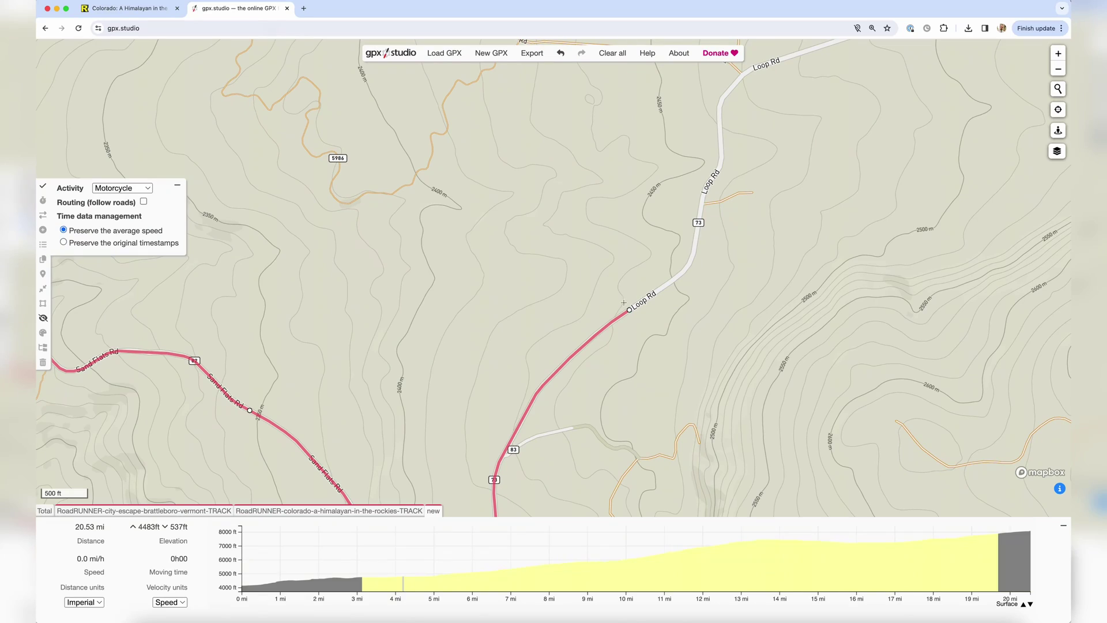
pyautogui.moveTo(604, 275)
pyautogui.mouseDown()
pyautogui.moveTo(499, 257)
pyautogui.moveTo(470, 193)
pyautogui.moveTo(423, 173)
pyautogui.moveTo(425, 187)
pyautogui.mouseUp()
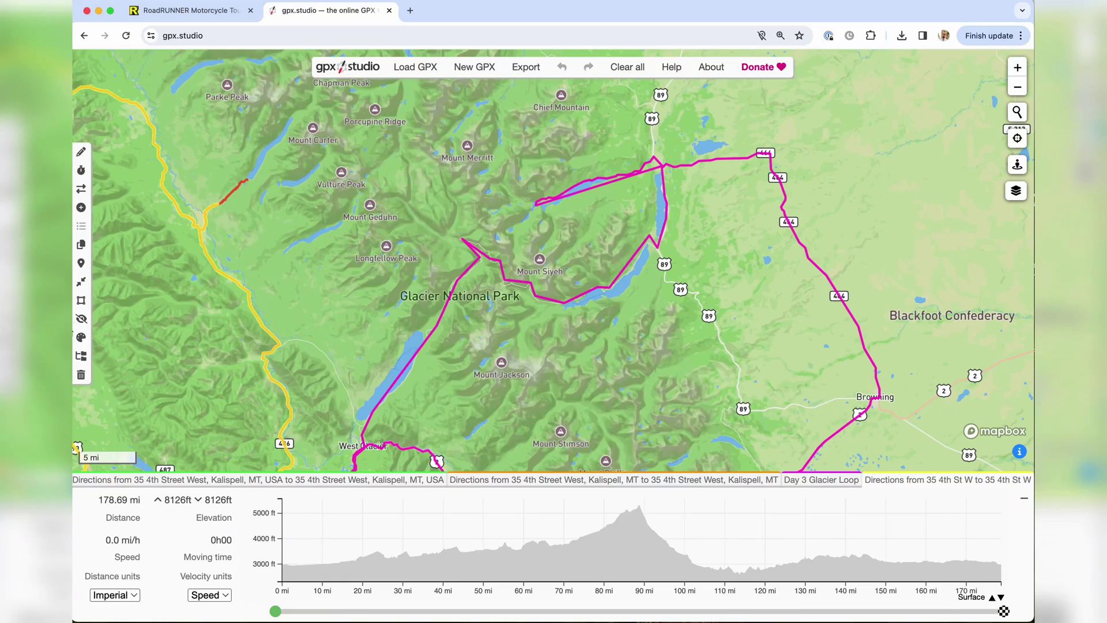
# Delete all track points and waypoints inside a rectangle covering northern Glacier National Park, from Mount Carter to north of Browning
pyautogui.moveTo(320, 123); pyautogui.dragTo(858, 344)
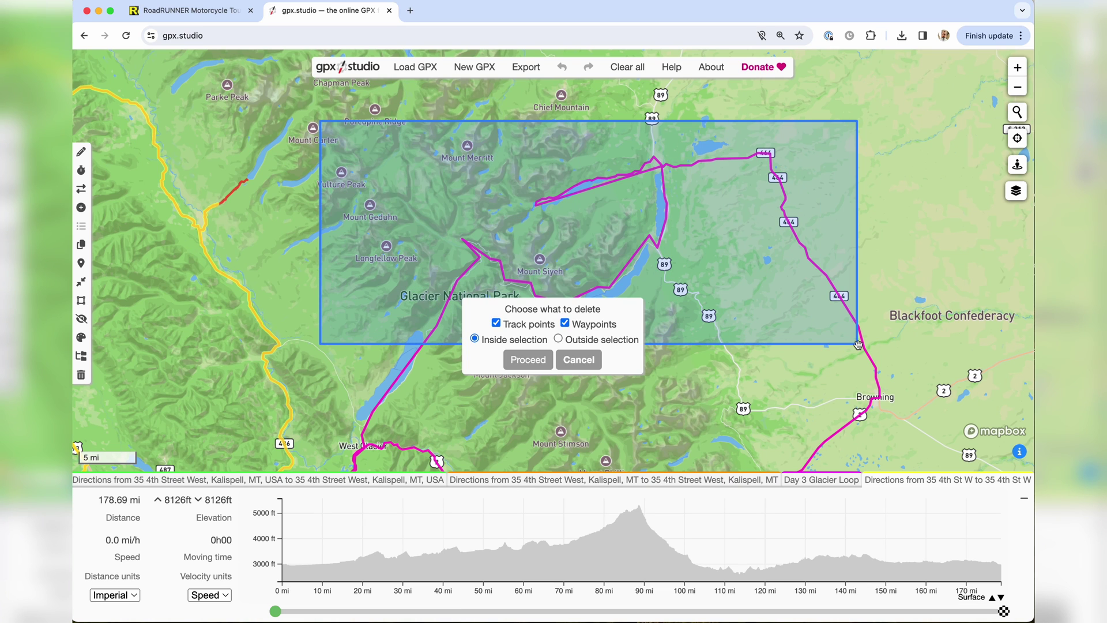
pyautogui.click(526, 359)
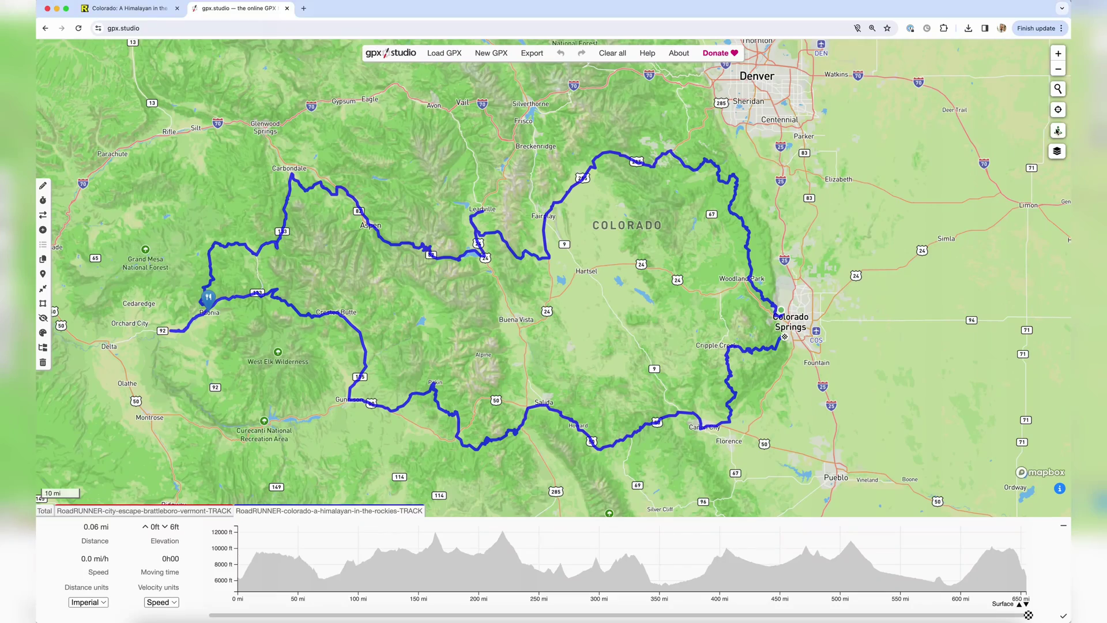
# View the start of the Colorado track near Garden of the Gods in Street View and advance along N 30th St
pyautogui.moveTo(969, 134)
pyautogui.click(1058, 132)
pyautogui.scroll(10, 751, 266)
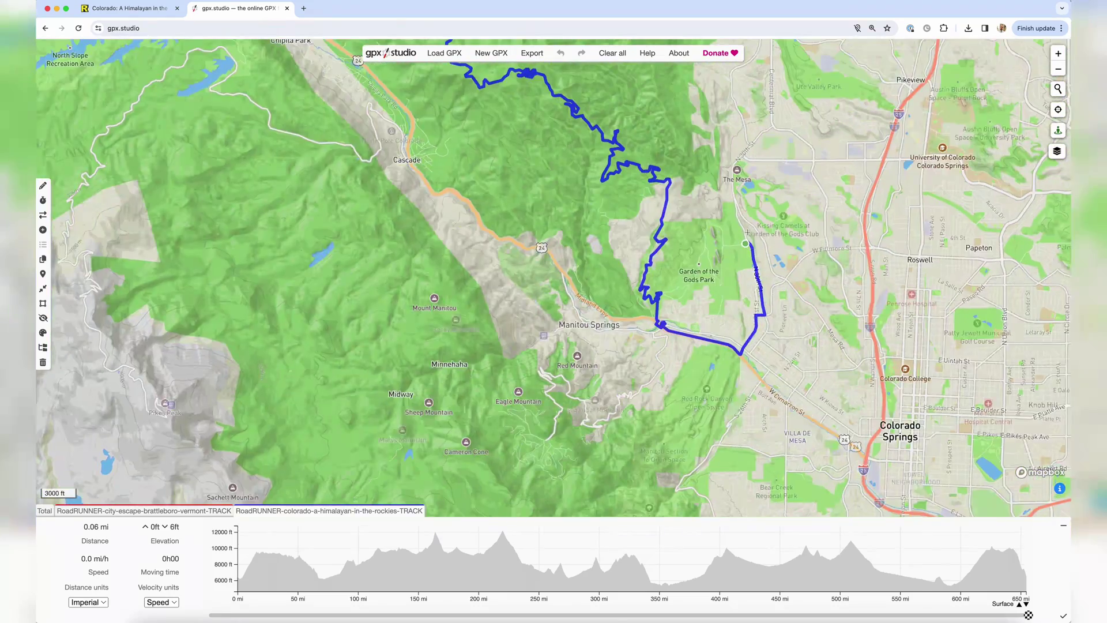
pyautogui.click(748, 231)
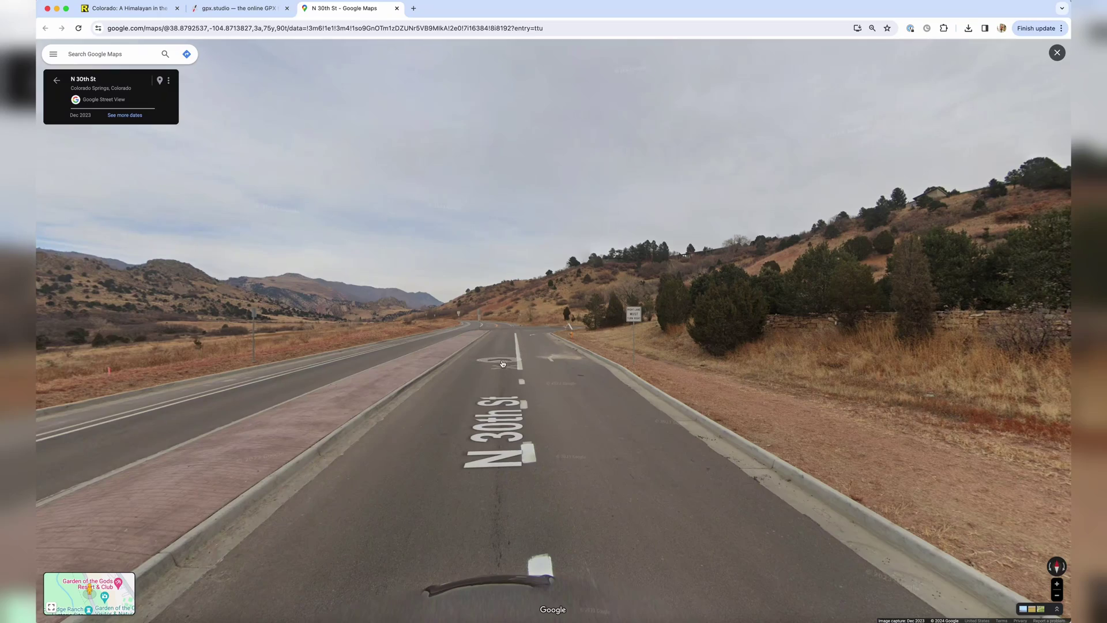
pyautogui.click(480, 337)
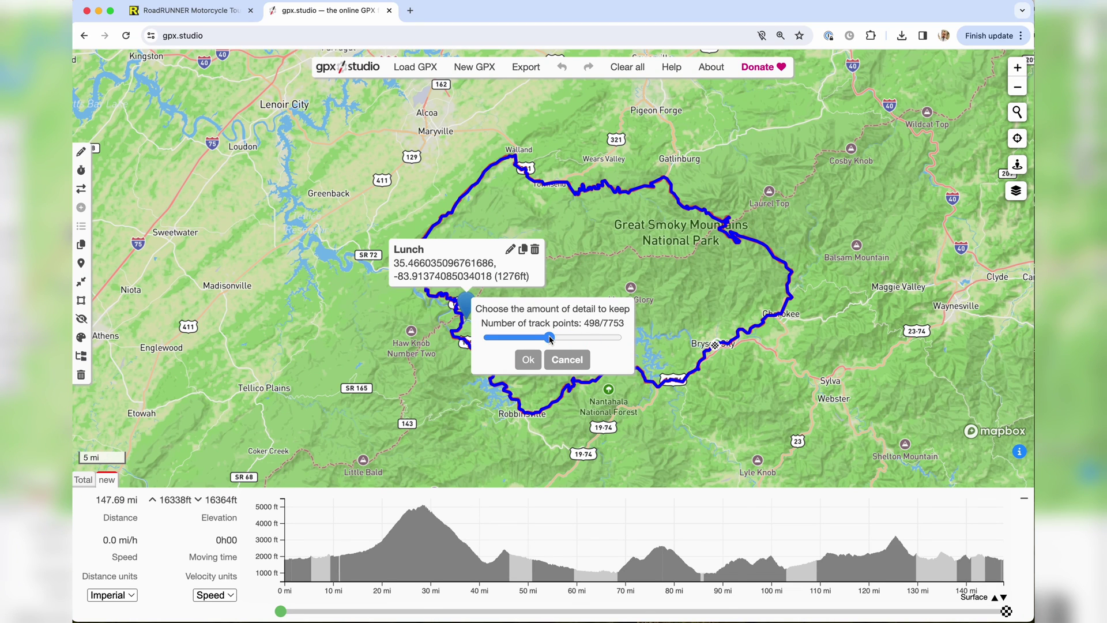
# Simplify the Great Smoky Mountains track to 498 track points
pyautogui.click(527, 360)
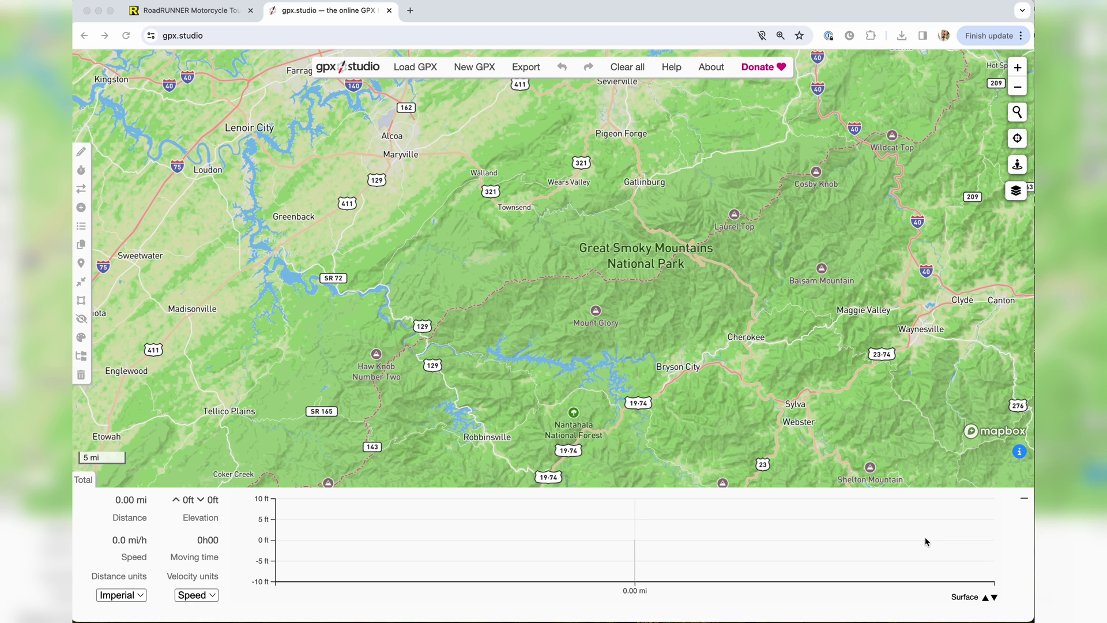
# Create a new GPX track and place its start point on the road just east of central Bryson City, south of the river
pyautogui.click(473, 70)
pyautogui.click(471, 70)
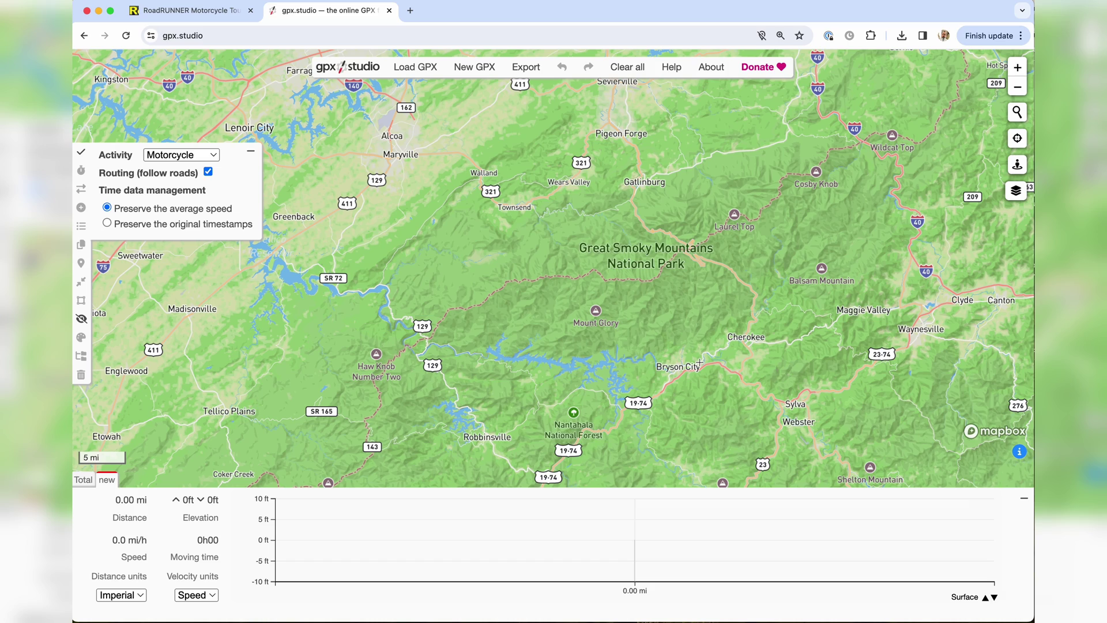
pyautogui.scroll(5, 700, 362)
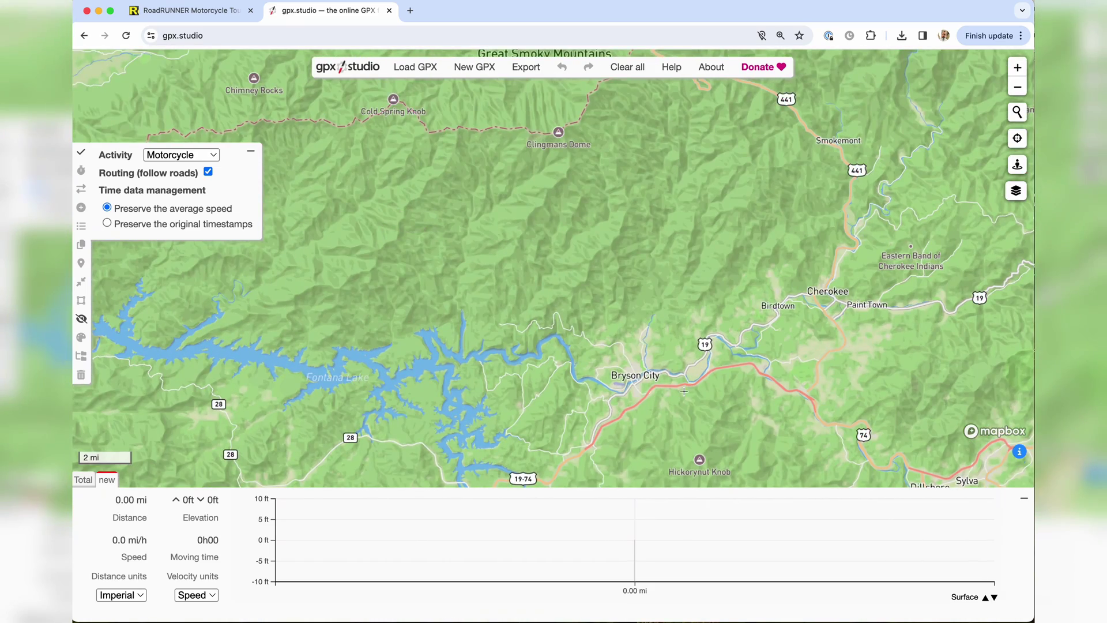
pyautogui.moveTo(684, 392); pyautogui.dragTo(710, 342)
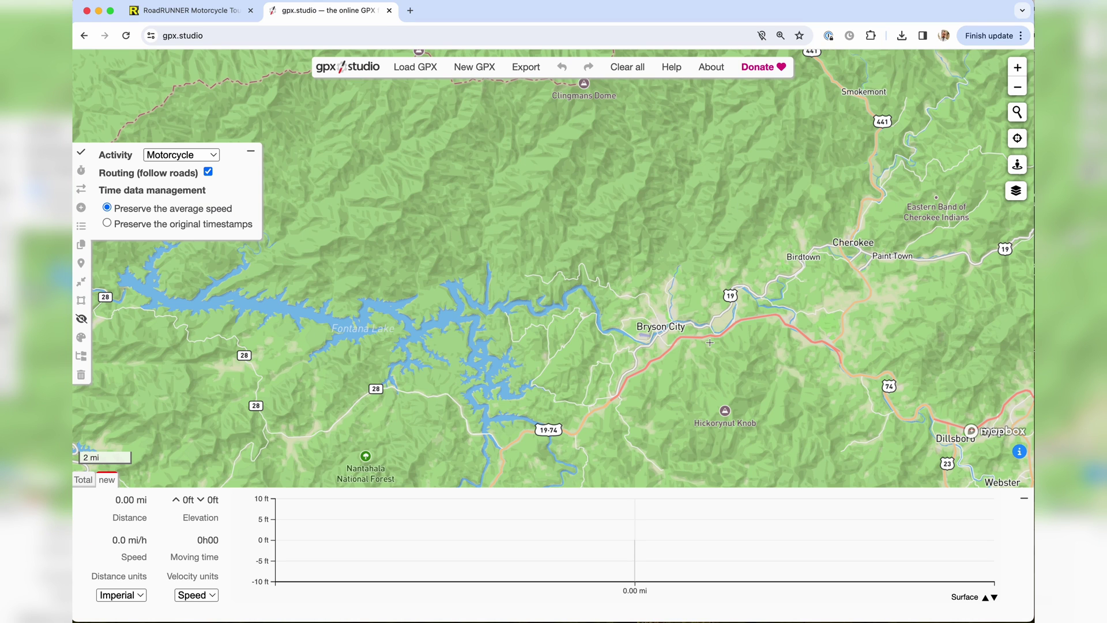
pyautogui.scroll(5, 671, 333)
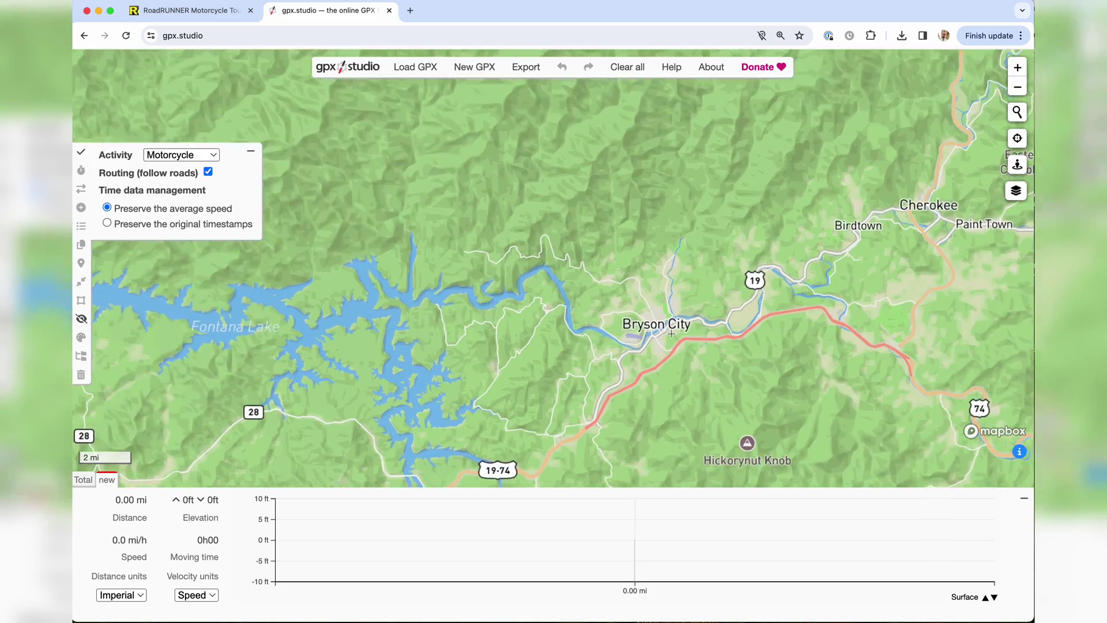
pyautogui.scroll(5, 676, 333)
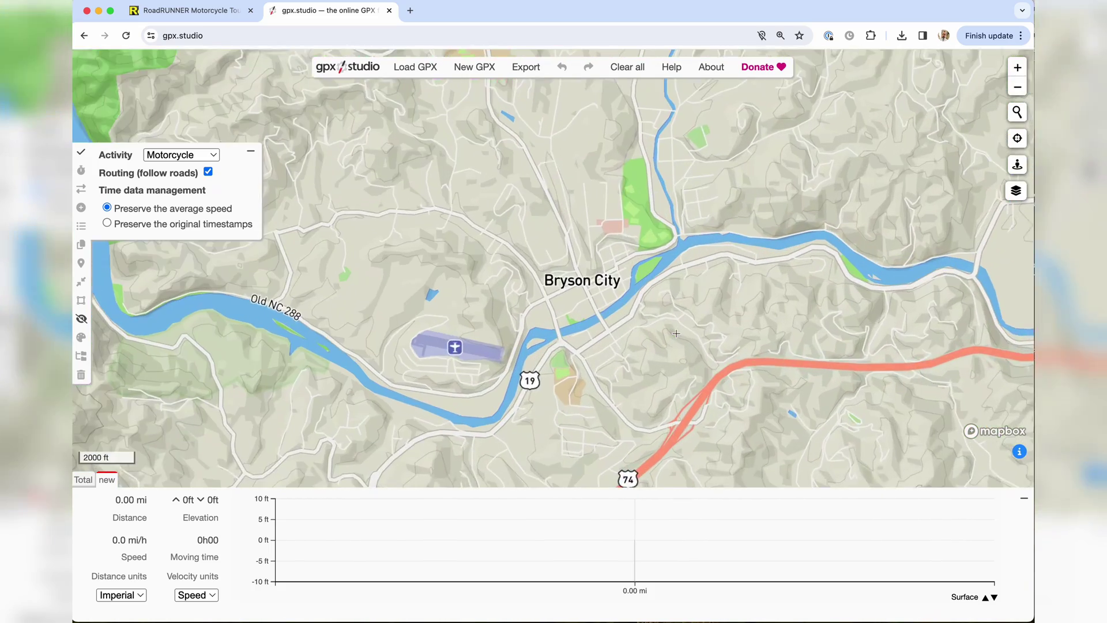
pyautogui.click(677, 269)
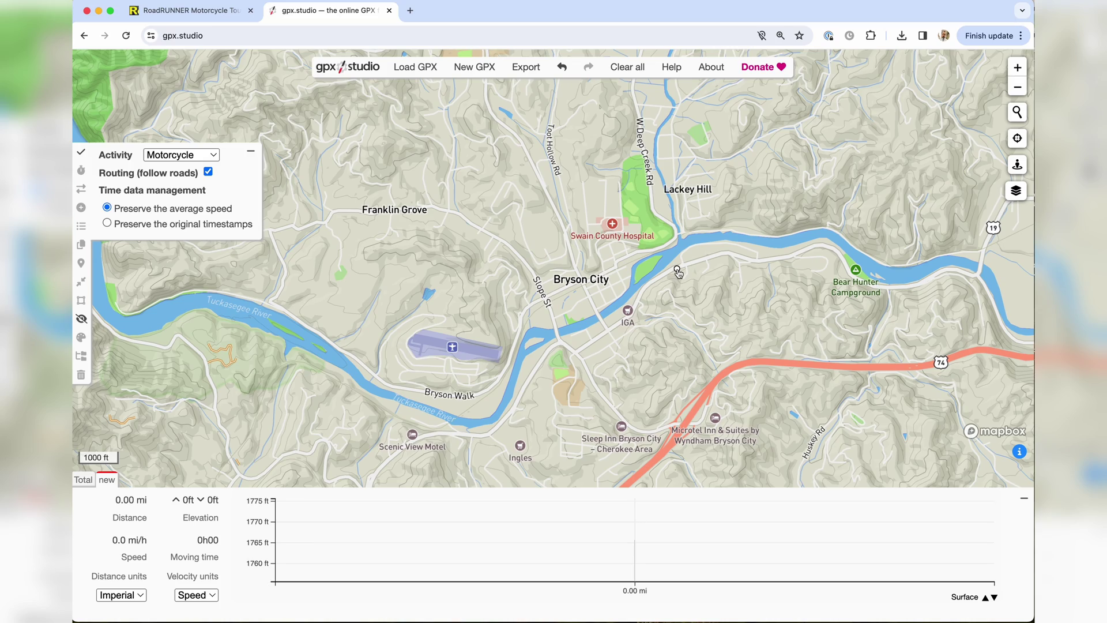
# Extend the route through Cherokee to a point on US 441 just north-west of Smokemont
pyautogui.scroll(-5, 703, 287)
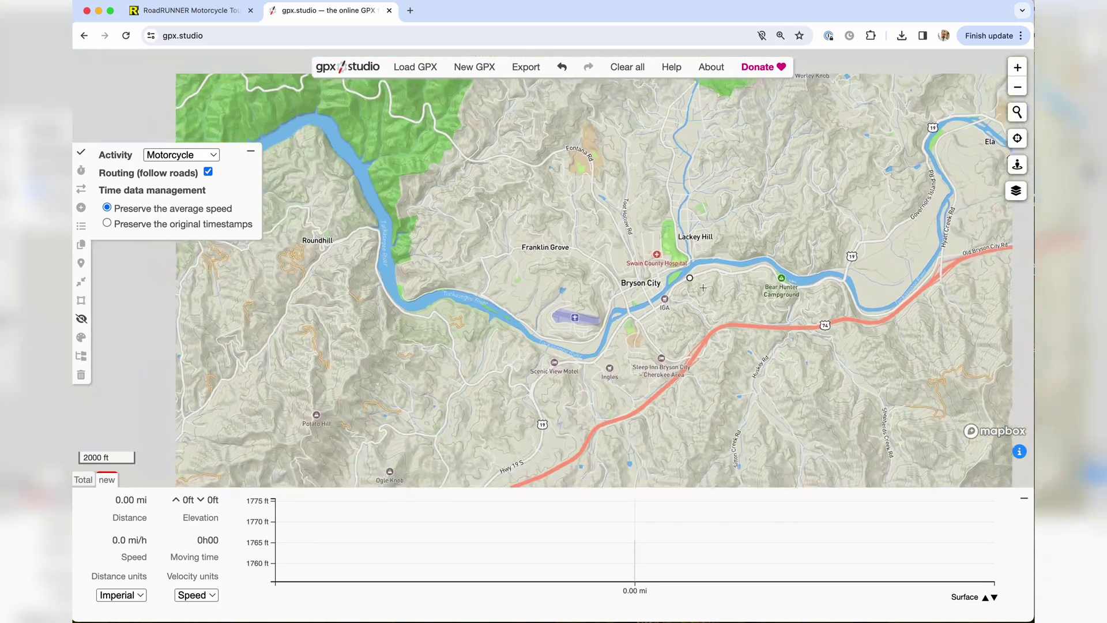
pyautogui.scroll(-5, 703, 287)
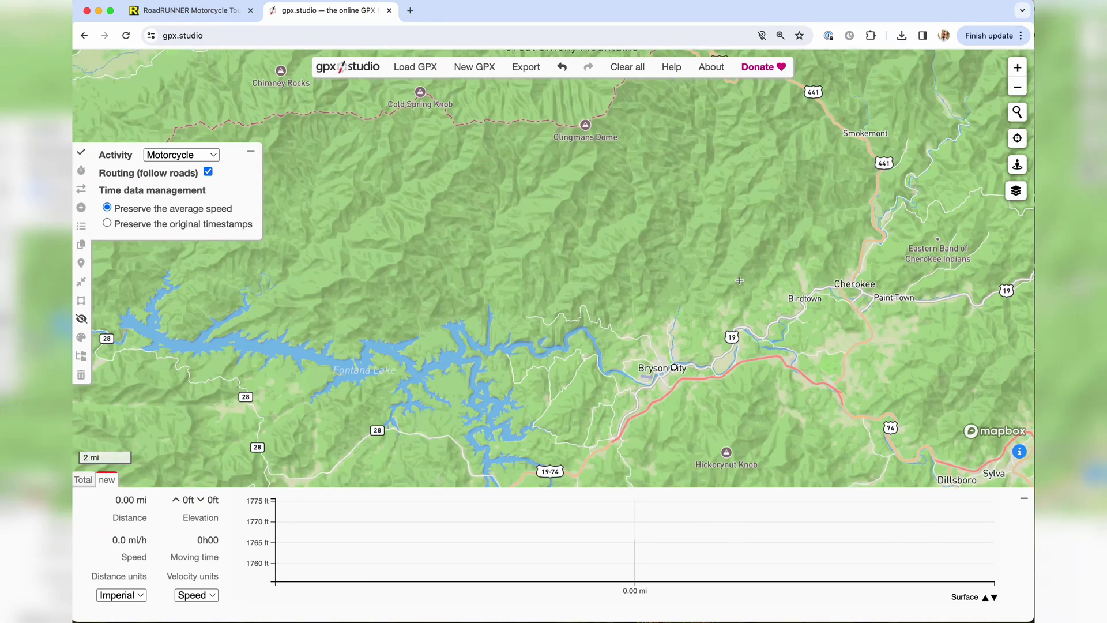
pyautogui.moveTo(740, 280); pyautogui.dragTo(735, 288)
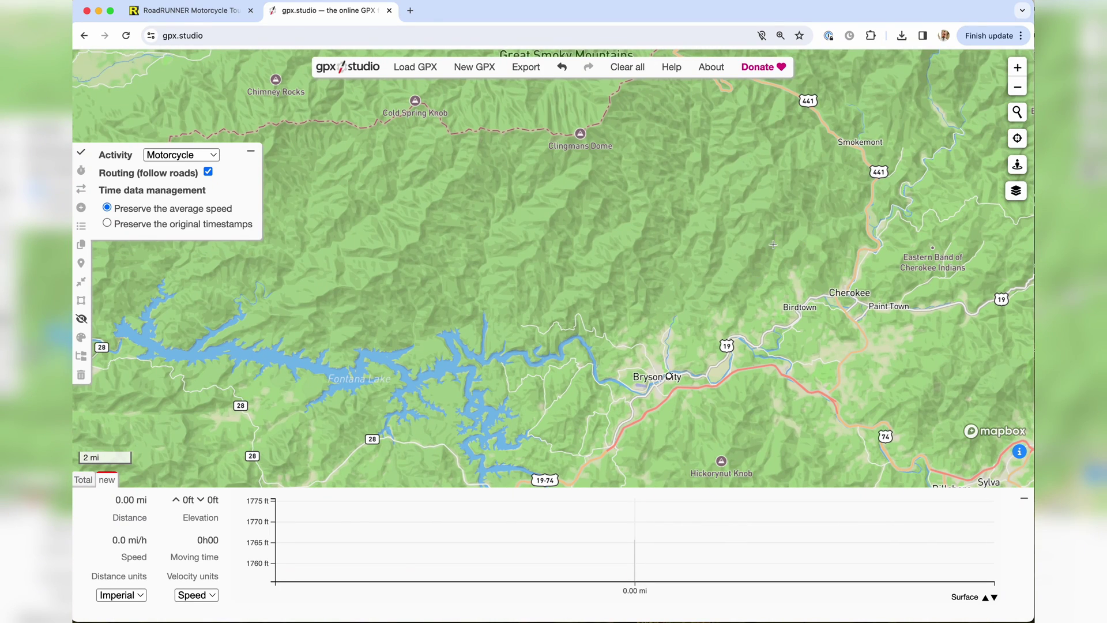
pyautogui.moveTo(773, 238); pyautogui.dragTo(762, 275)
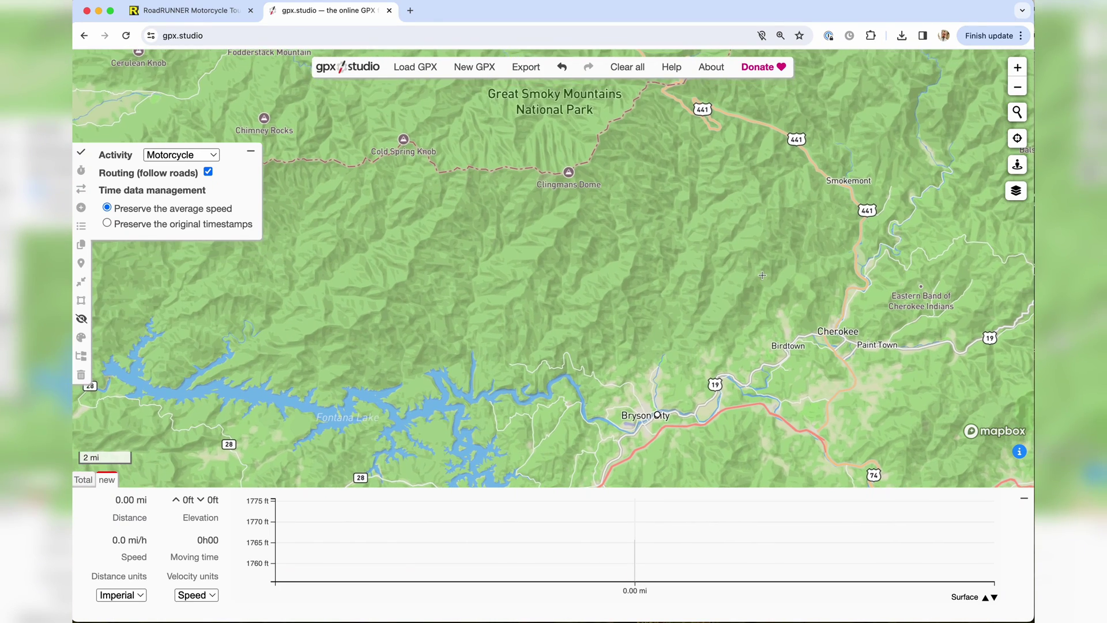
pyautogui.click(809, 158)
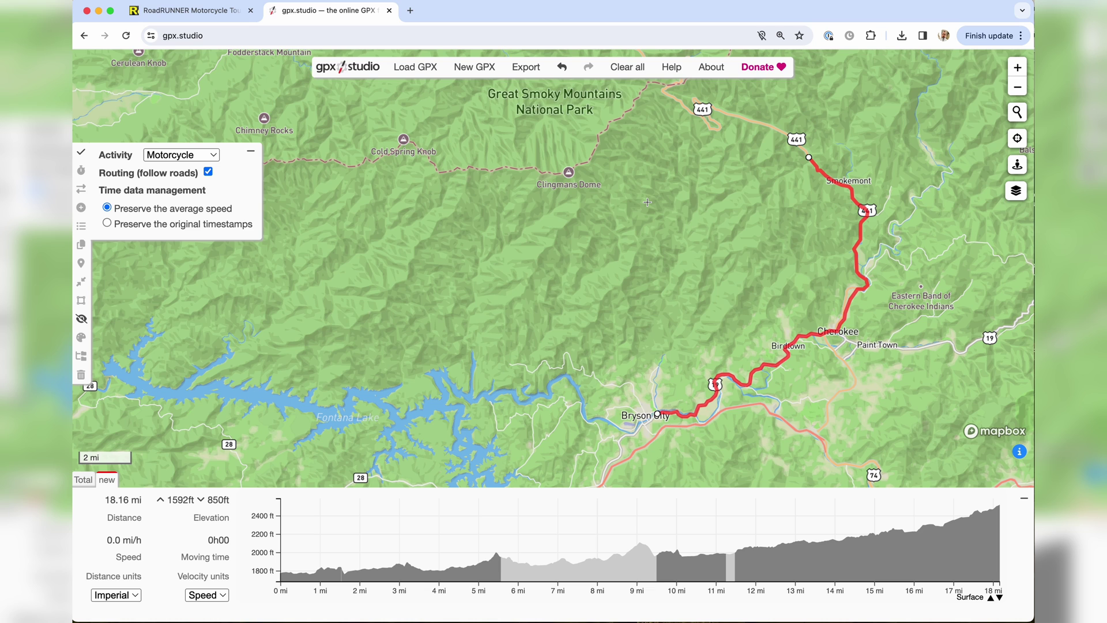
# Continue the route over US 441 to a point west of Peregrine Peak, and on to a point just south-east of Townsend
pyautogui.press('Left')
pyautogui.press('Left')
pyautogui.press('Up')
pyautogui.press('Up')
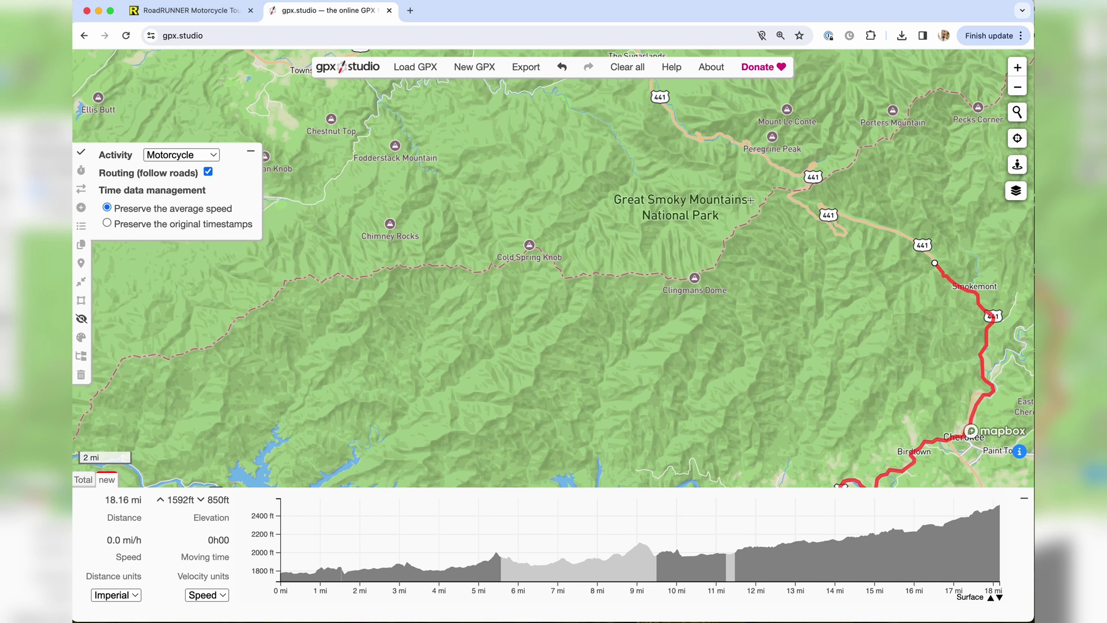
pyautogui.click(704, 143)
pyautogui.moveTo(644, 163); pyautogui.dragTo(737, 220)
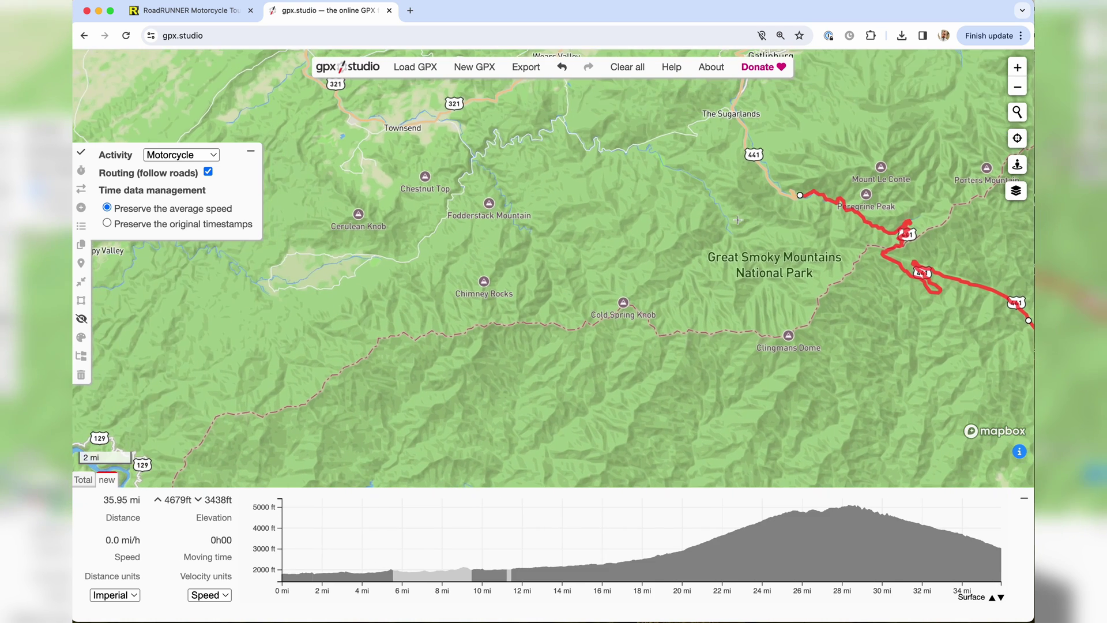
pyautogui.click(462, 139)
# Extend the route to the lake east of Tallassee and down US 129 to a point just past the route 28 turn-off
pyautogui.scroll(-3, 355, 291)
pyautogui.moveTo(363, 288); pyautogui.dragTo(459, 269)
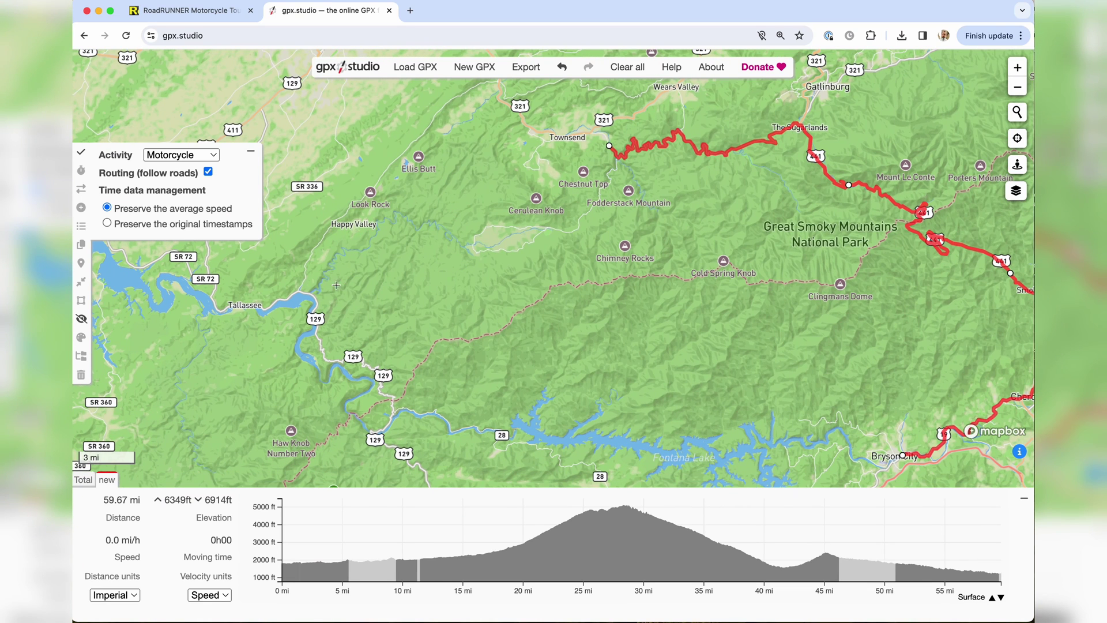
pyautogui.click(307, 293)
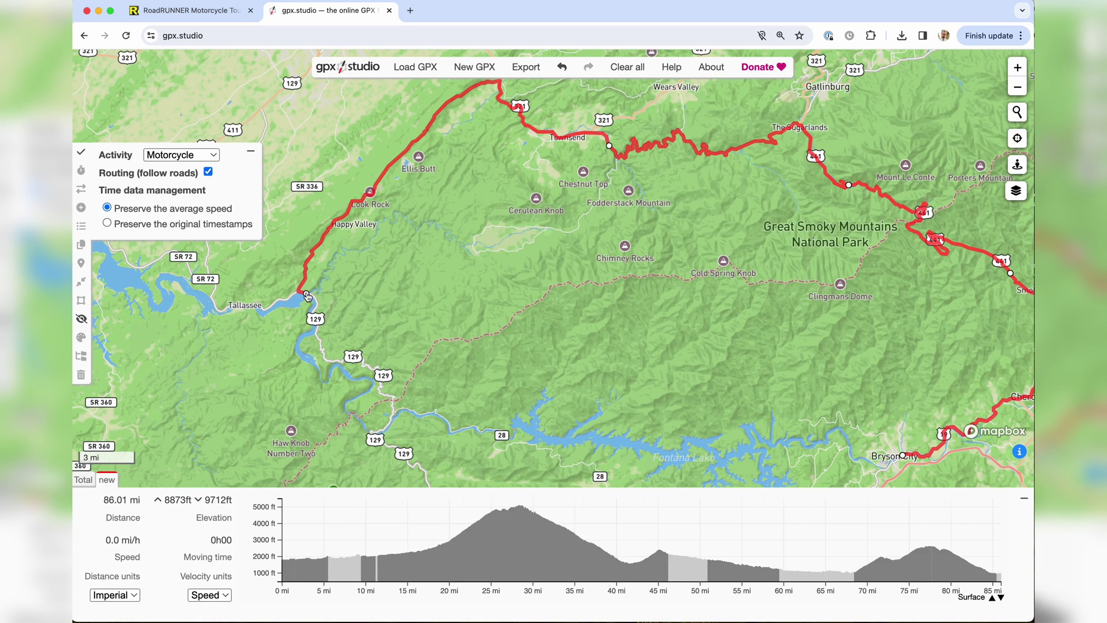
pyautogui.moveTo(381, 316); pyautogui.dragTo(360, 227)
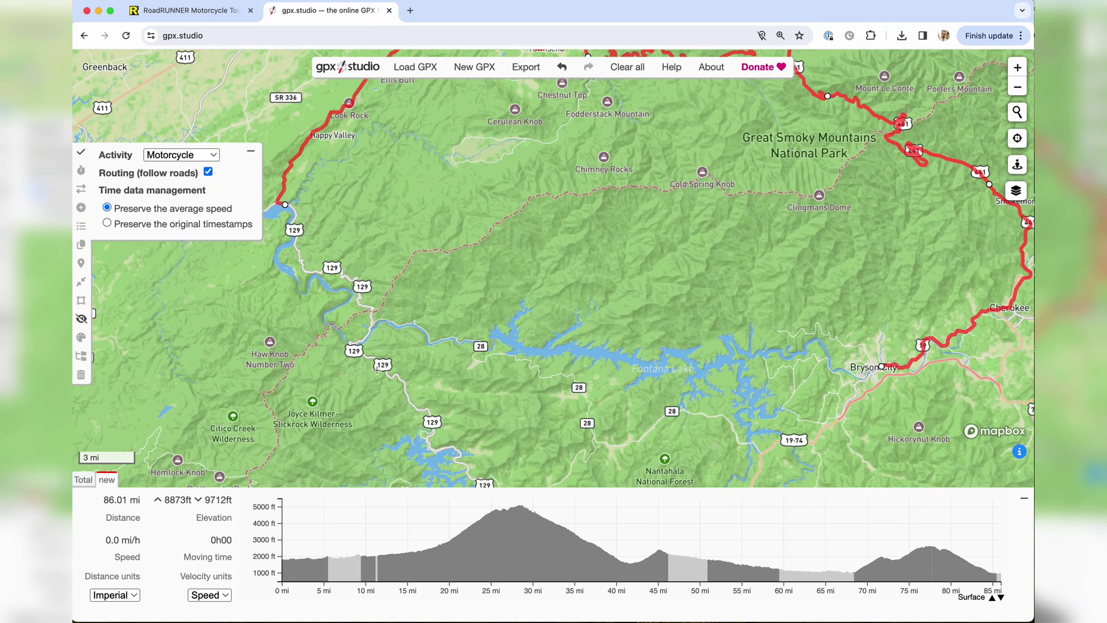
pyautogui.click(370, 357)
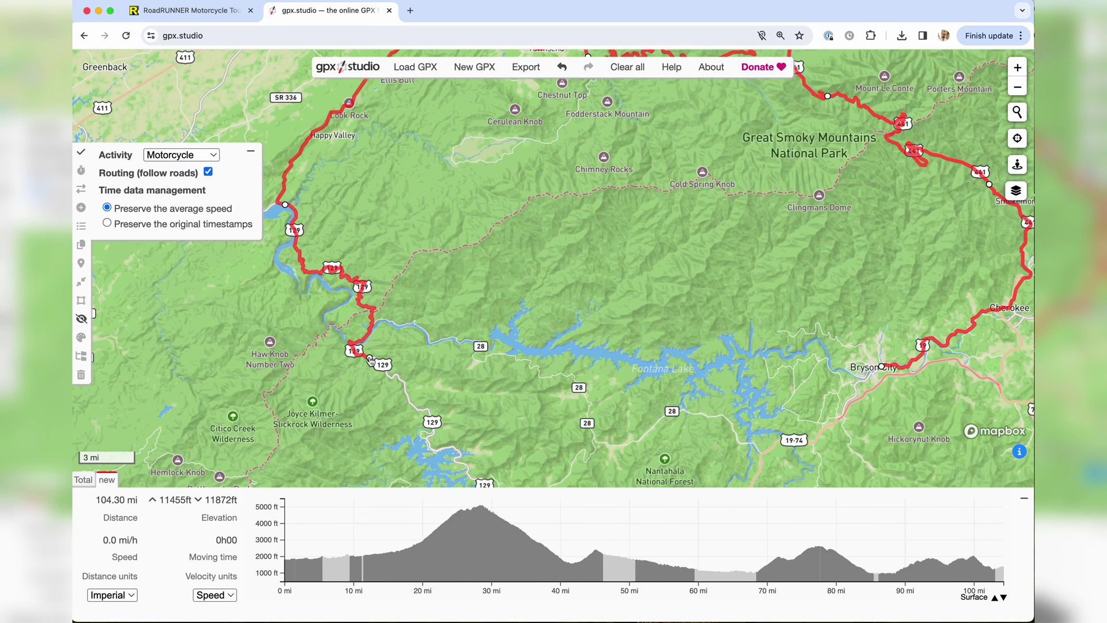
# Move the last US 129 point onto route 28 and extend the route east along 28 to north-east of Nantahala National Forest
pyautogui.moveTo(467, 380); pyautogui.dragTo(437, 273)
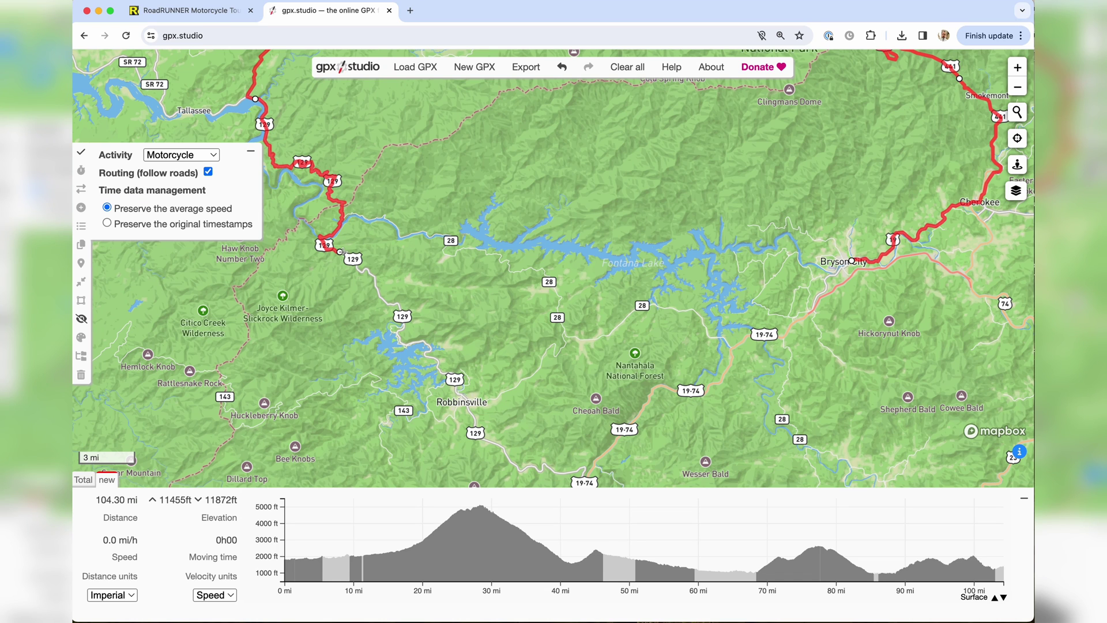
pyautogui.moveTo(341, 254); pyautogui.dragTo(389, 225)
pyautogui.click(678, 309)
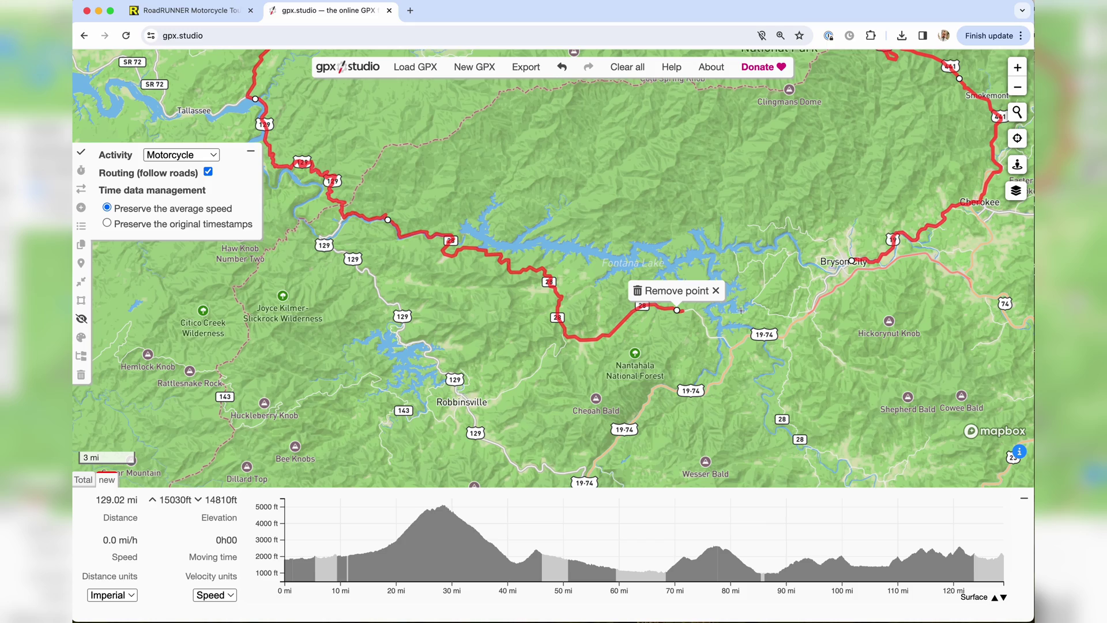
# Move the route's end point east along route 28, just west of Tsali Recreation Area
pyautogui.scroll(5, 693, 313)
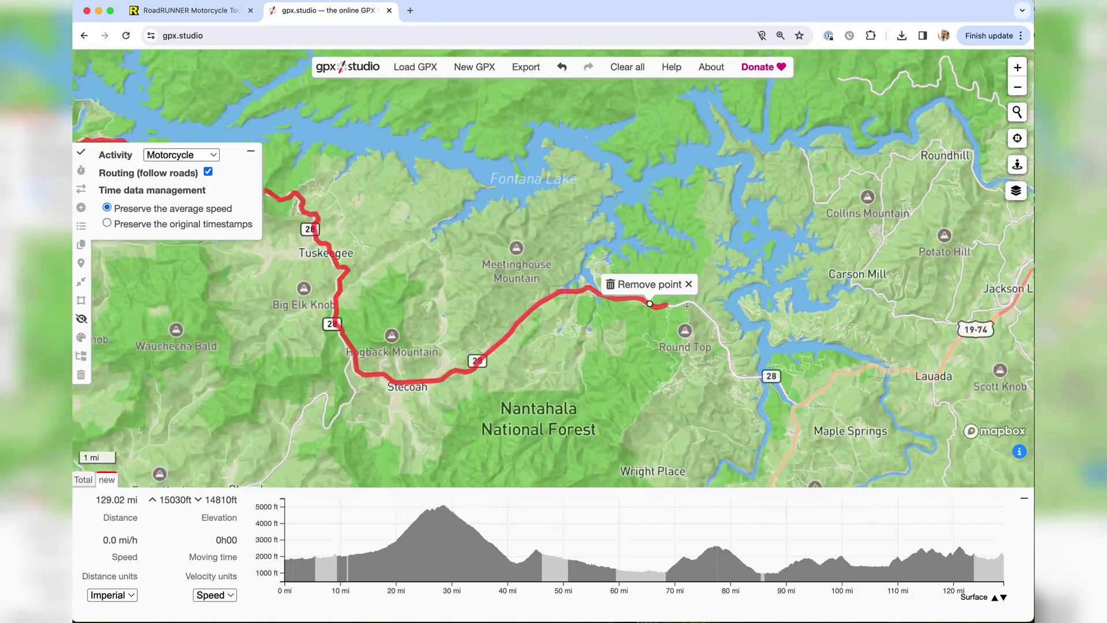
pyautogui.scroll(5, 651, 303)
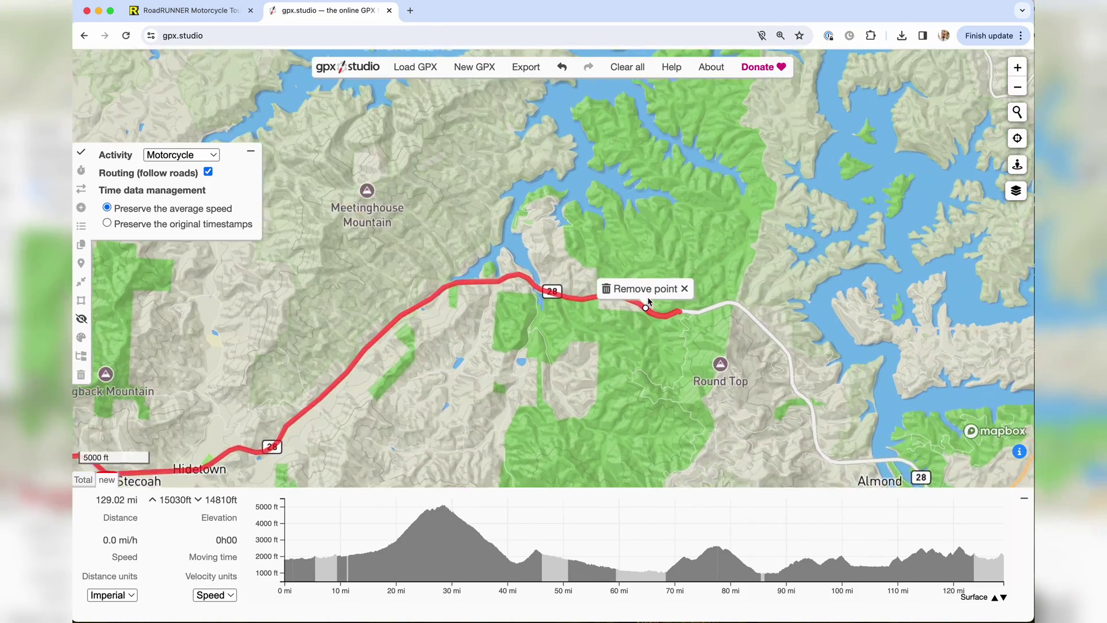
pyautogui.scroll(3, 650, 302)
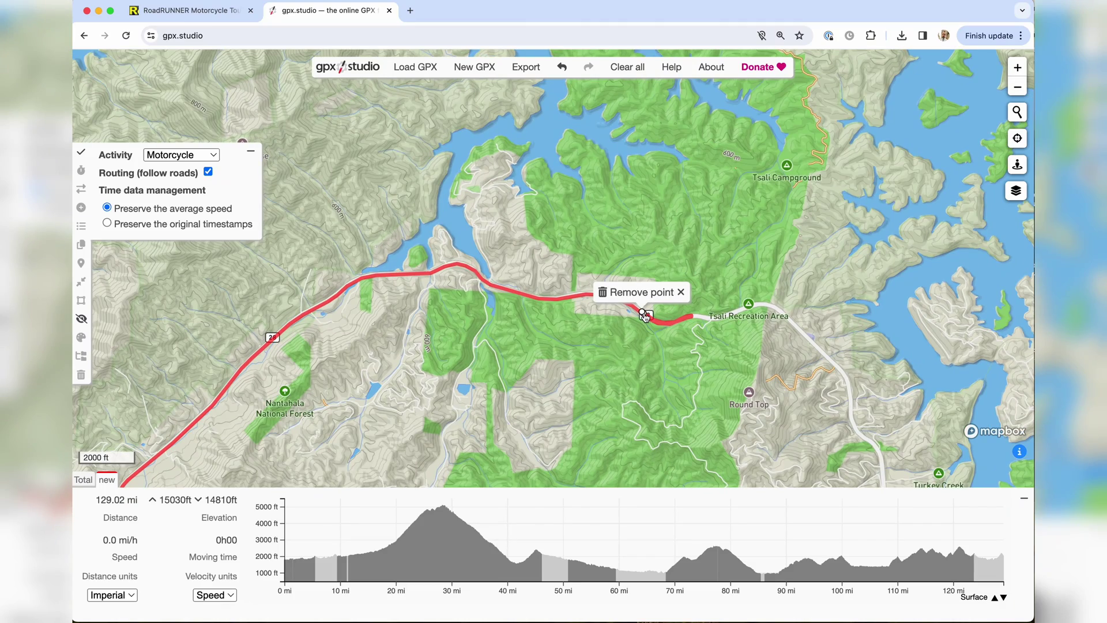
pyautogui.moveTo(650, 315); pyautogui.dragTo(700, 320)
# Extend the route through Lauada back to Bryson City beside the start point, and finish editing it
pyautogui.scroll(-5, 701, 323)
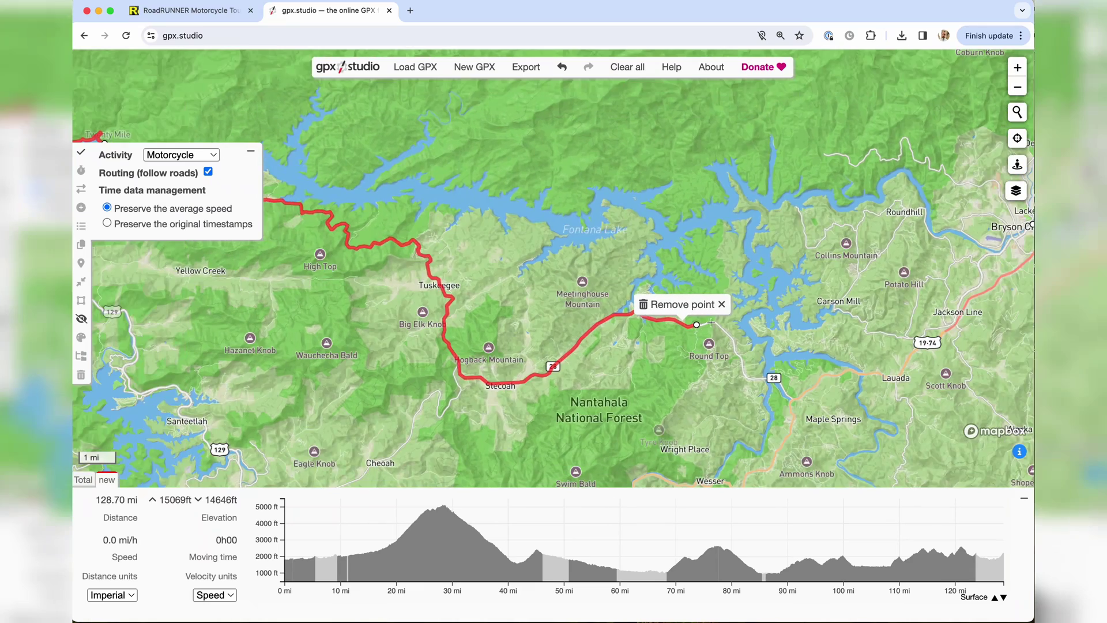
pyautogui.moveTo(711, 323); pyautogui.dragTo(544, 383)
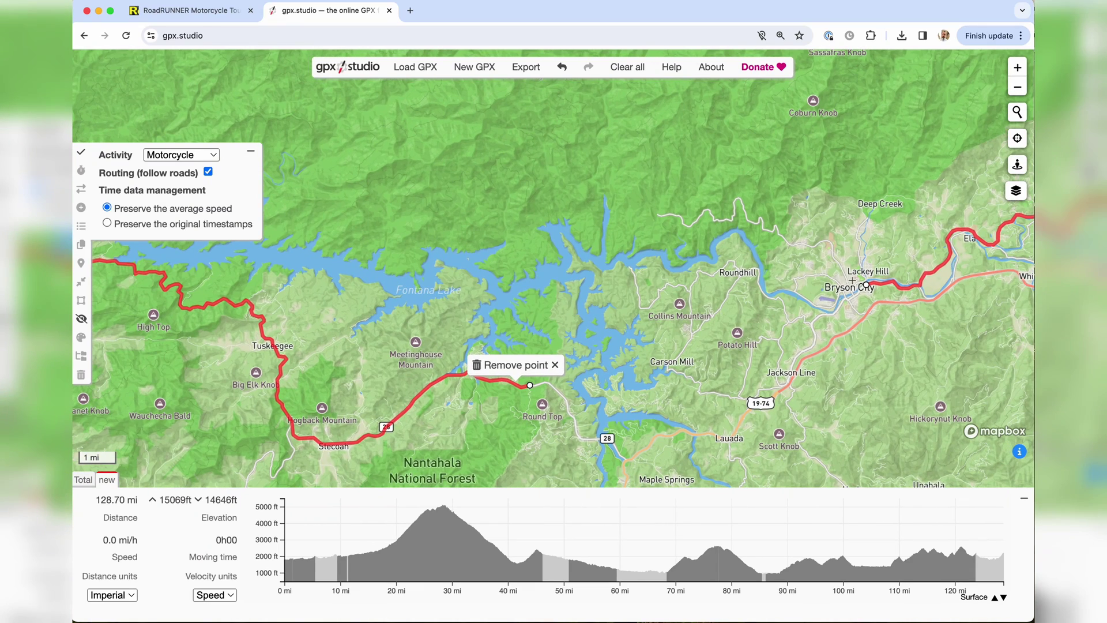
pyautogui.click(858, 294)
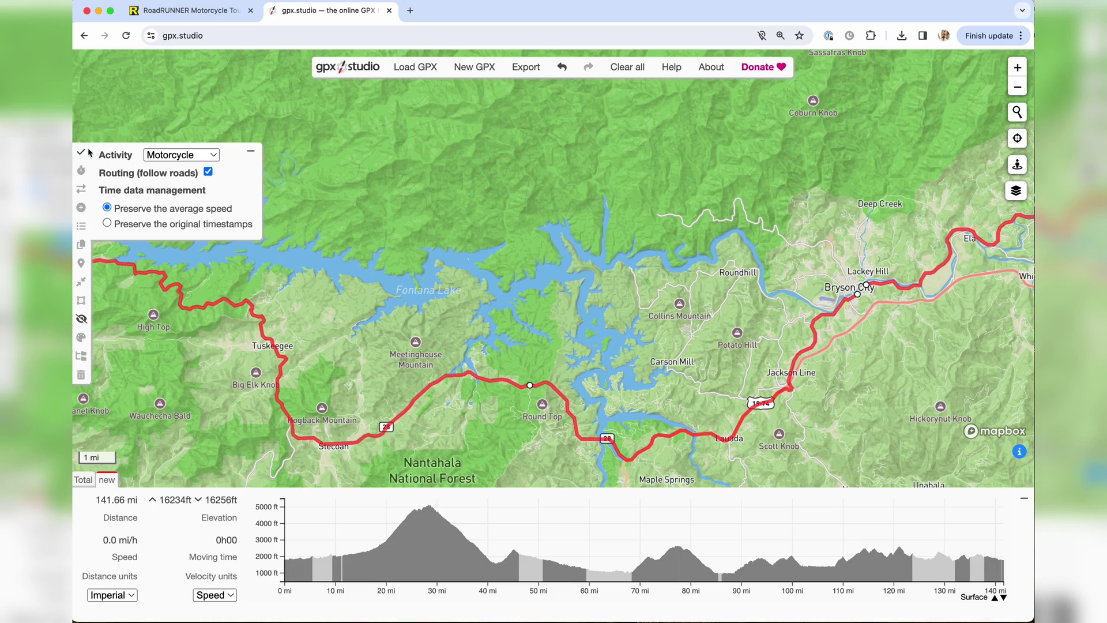
pyautogui.click(82, 155)
# View the whole loop around Great Smoky Mountains National Park and its elevation profile
pyautogui.scroll(-5, 513, 245)
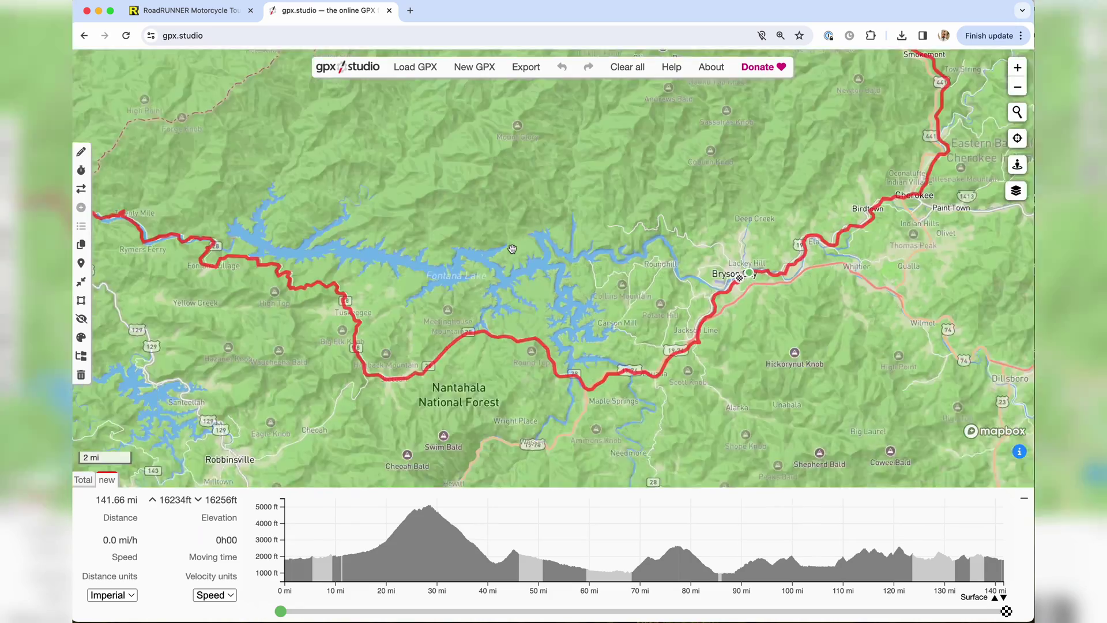
pyautogui.moveTo(532, 207); pyautogui.dragTo(595, 320)
pyautogui.scroll(-3, 595, 319)
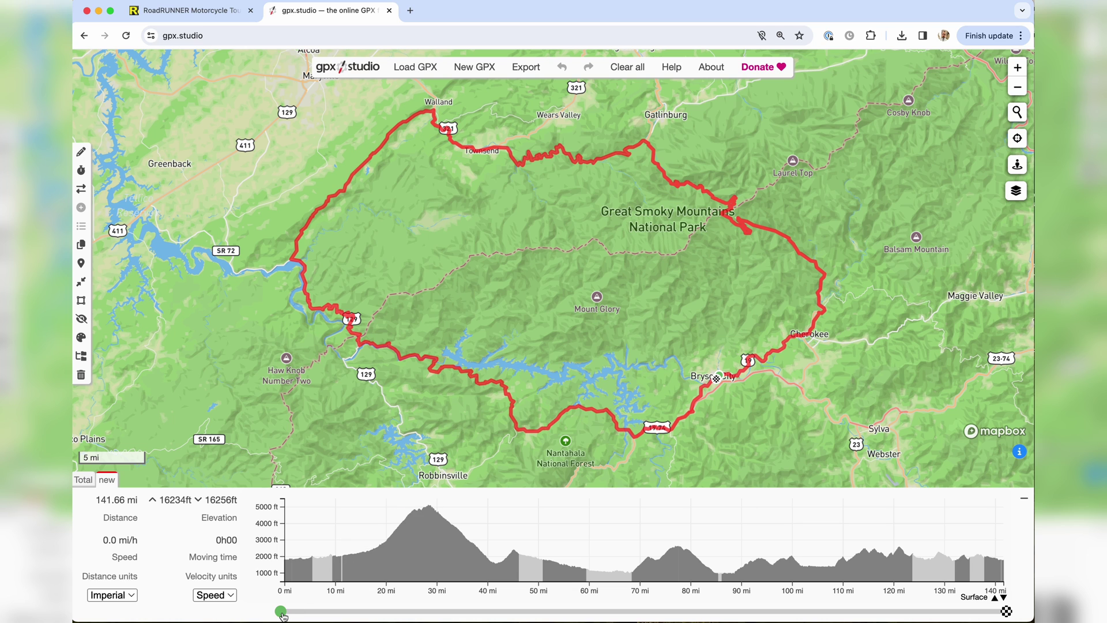
pyautogui.moveTo(282, 614)
pyautogui.mouseDown()
pyautogui.moveTo(768, 600)
pyautogui.moveTo(858, 594)
pyautogui.moveTo(890, 580)
pyautogui.moveTo(1015, 599)
pyautogui.moveTo(248, 583)
pyautogui.mouseUp()
# Show and hide the direction markers along the loop, and do the same with the distance markers
pyautogui.moveTo(1015, 196)
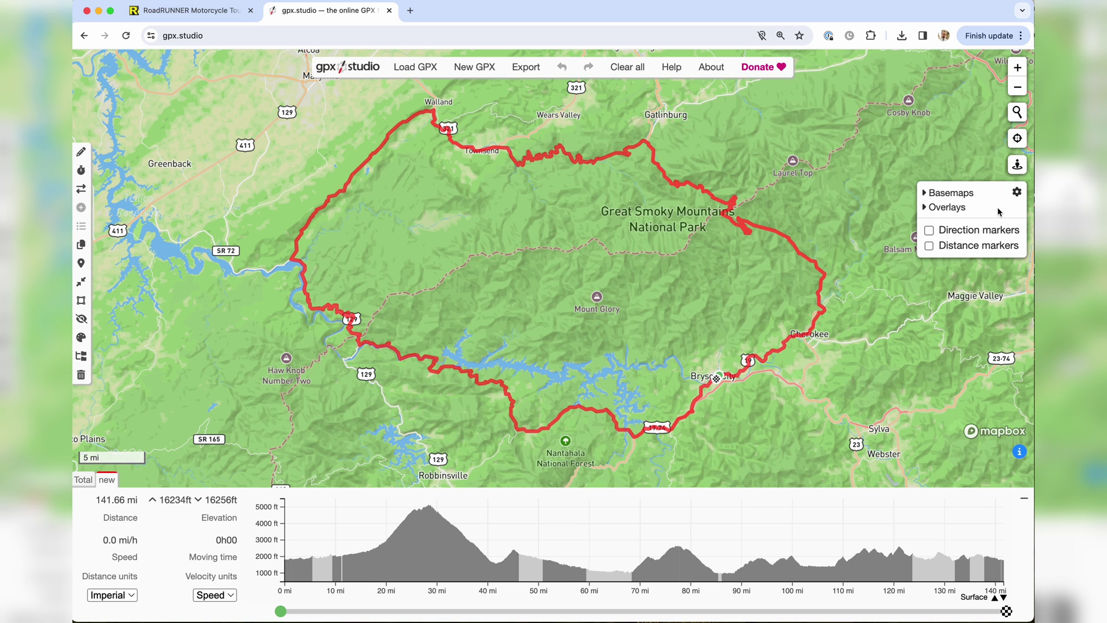
pyautogui.click(969, 232)
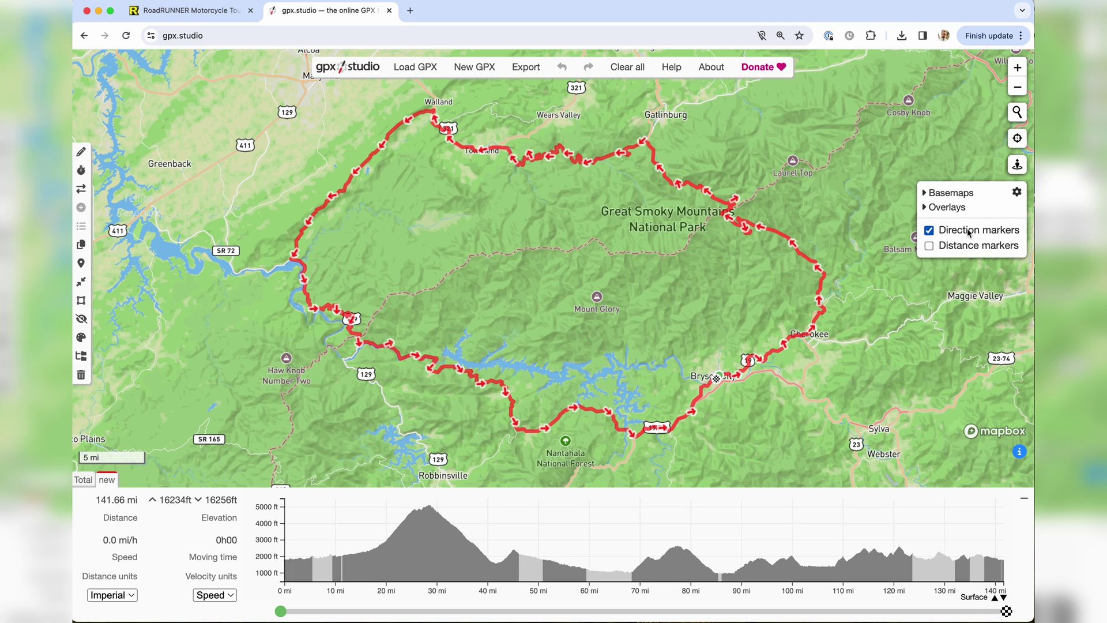
pyautogui.click(929, 230)
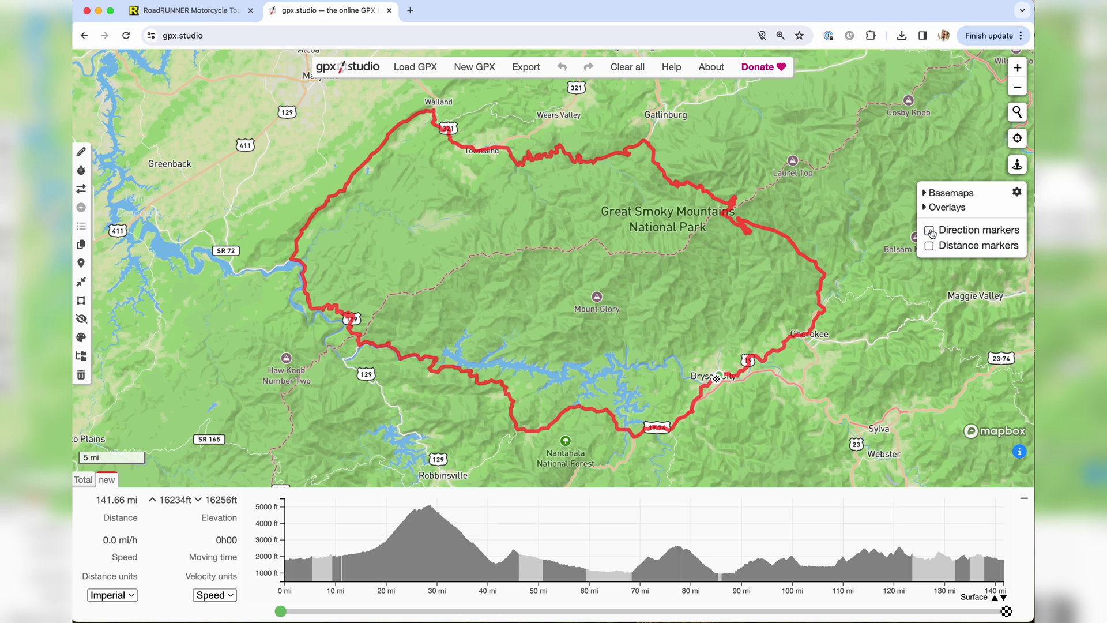
pyautogui.click(929, 247)
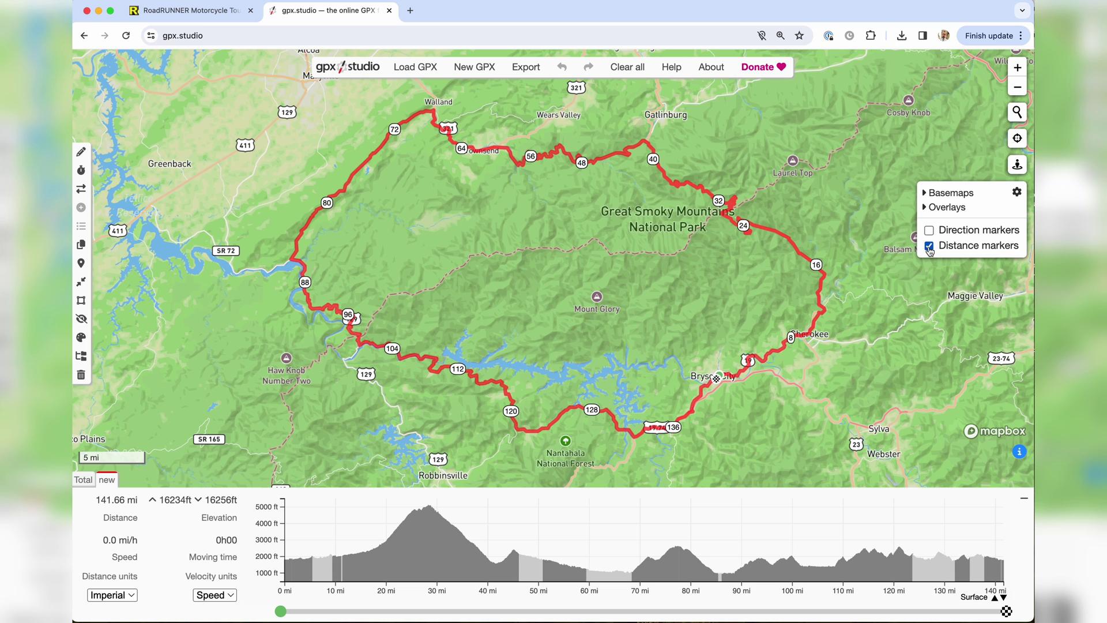
pyautogui.click(929, 247)
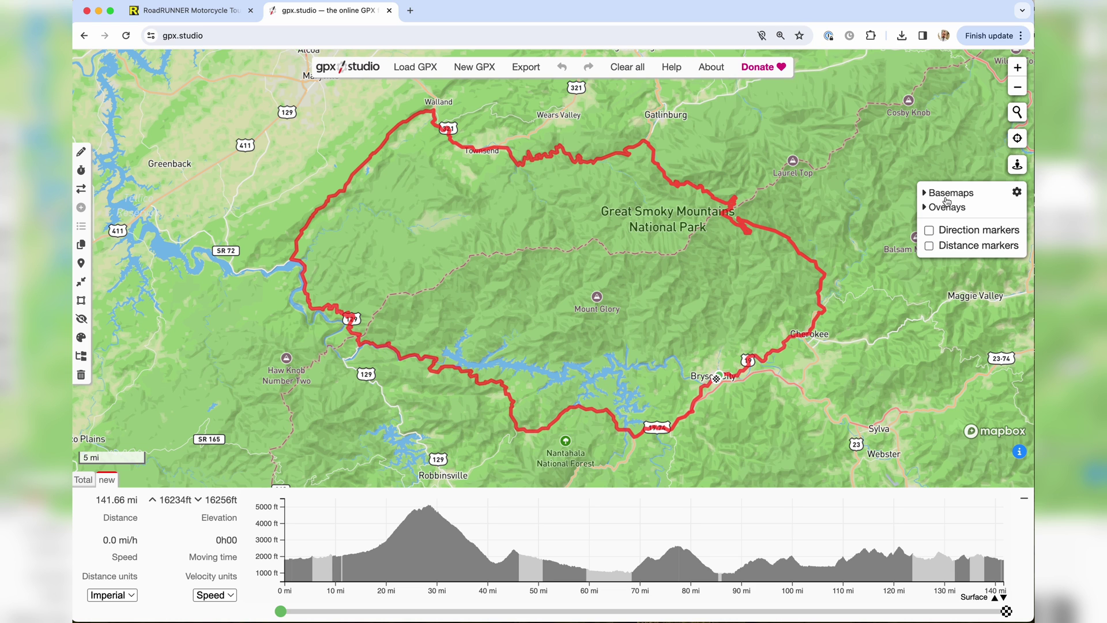
# Look at the custom layer and layer selection settings, and close them
pyautogui.click(1017, 193)
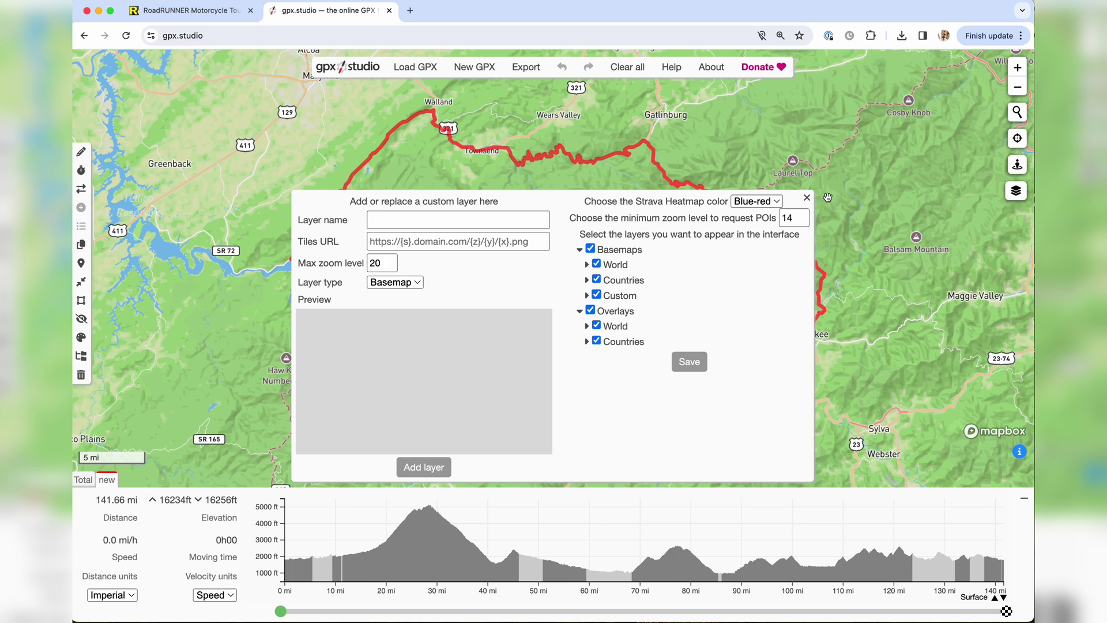
pyautogui.click(807, 198)
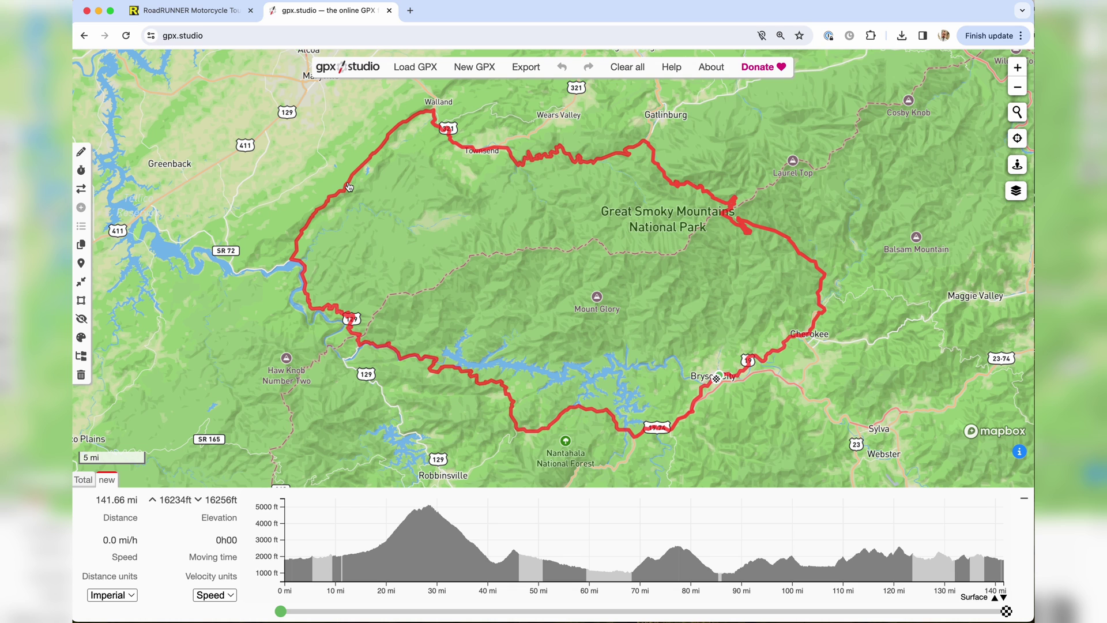
# Reroute the loop's southwestern part by moving its track point to US 129 beside the lake northwest of Robbinsville, and finish editing
pyautogui.click(80, 153)
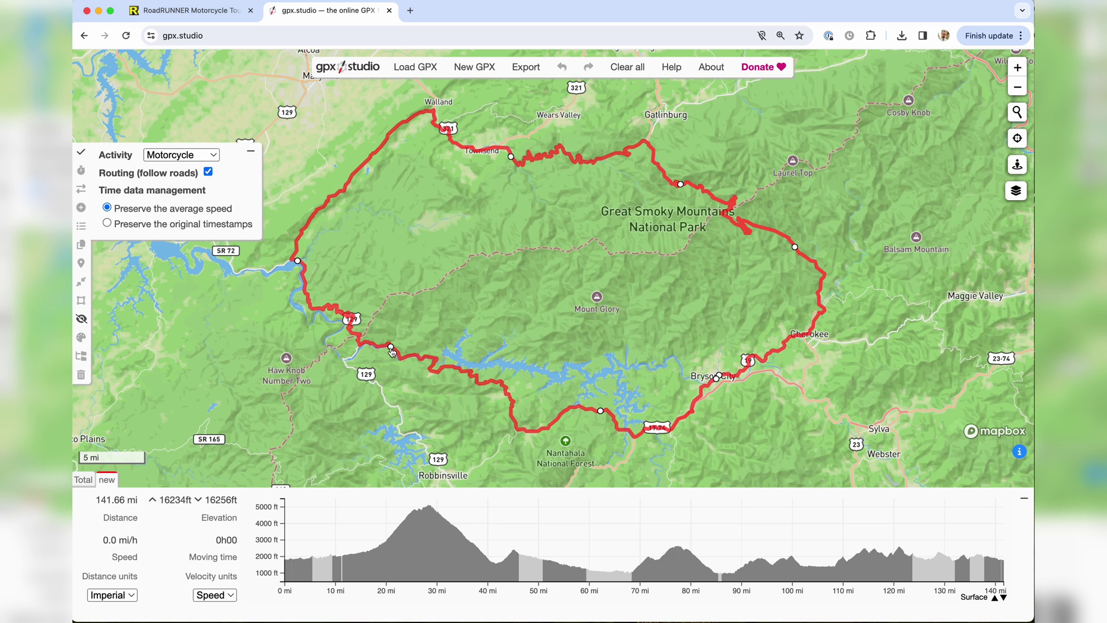
pyautogui.moveTo(391, 348); pyautogui.dragTo(409, 434)
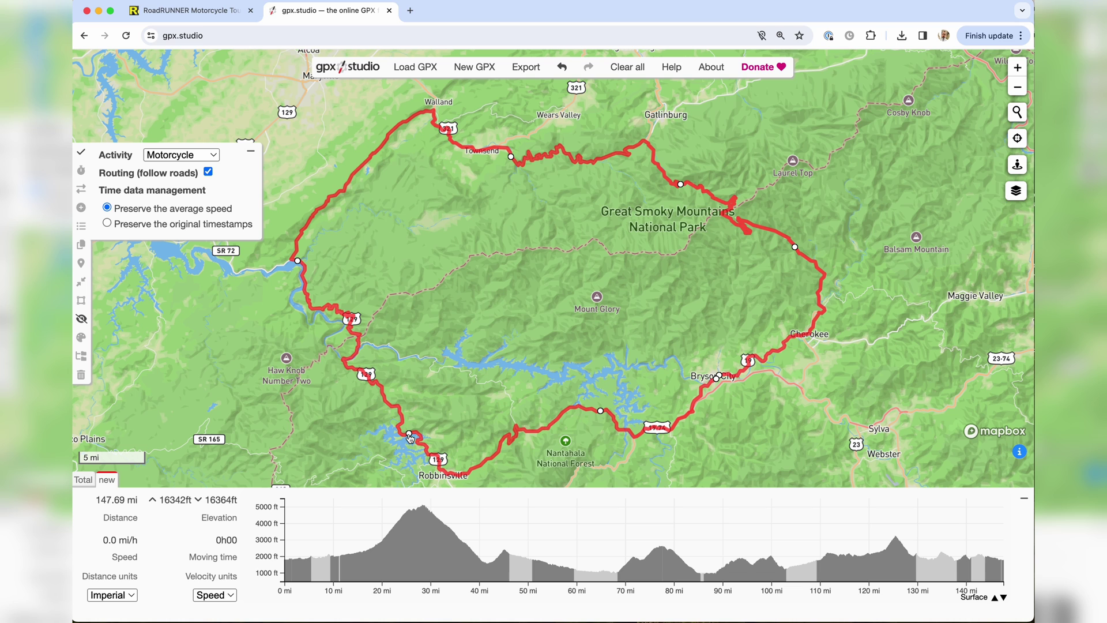
pyautogui.click(82, 155)
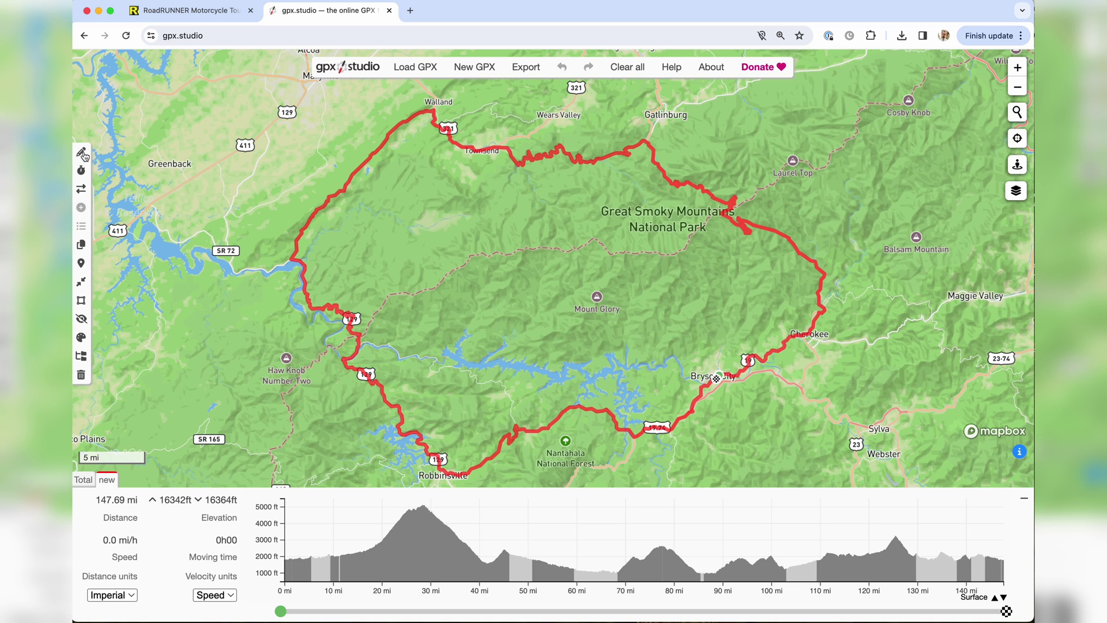
# Turn off road-following routing and add a straight-line track point just north of Round Top
pyautogui.click(82, 154)
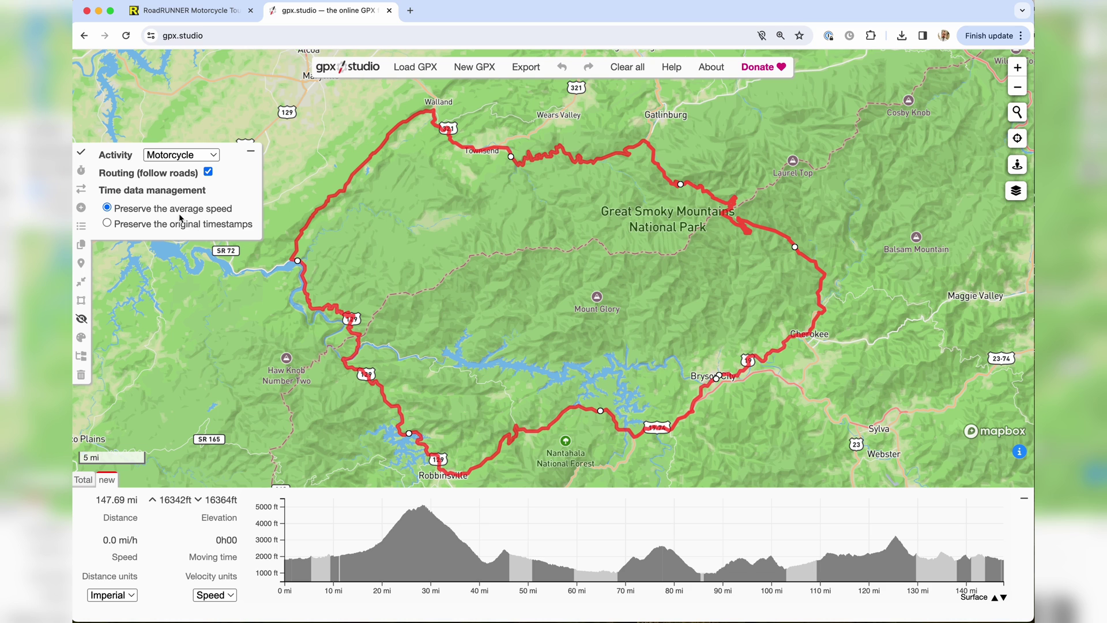
pyautogui.click(209, 173)
pyautogui.moveTo(446, 384); pyautogui.dragTo(414, 271)
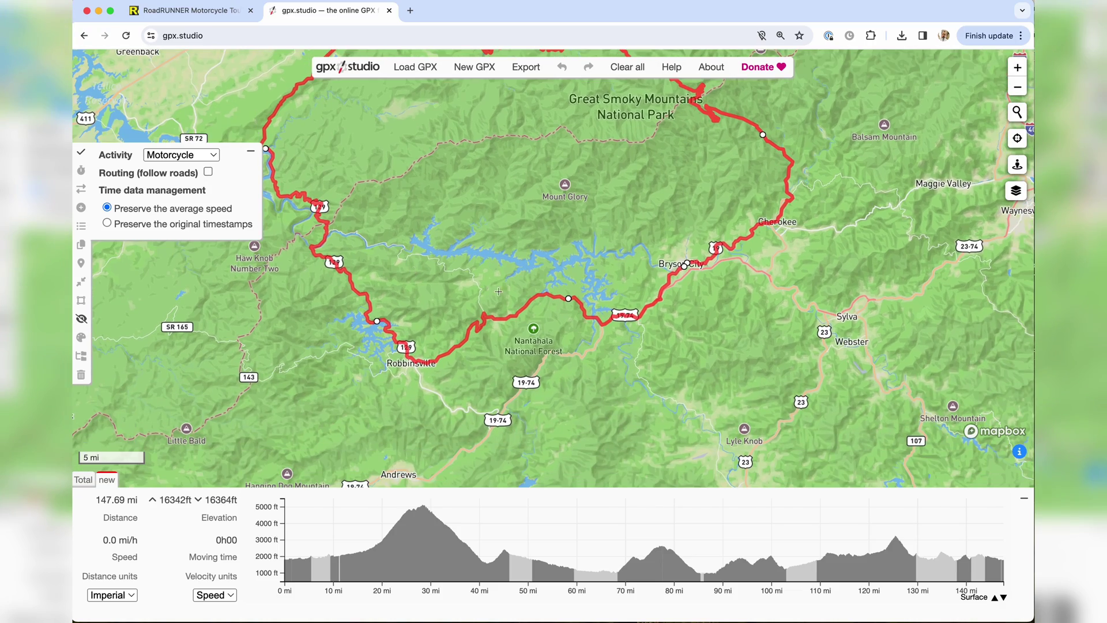
pyautogui.scroll(3, 584, 312)
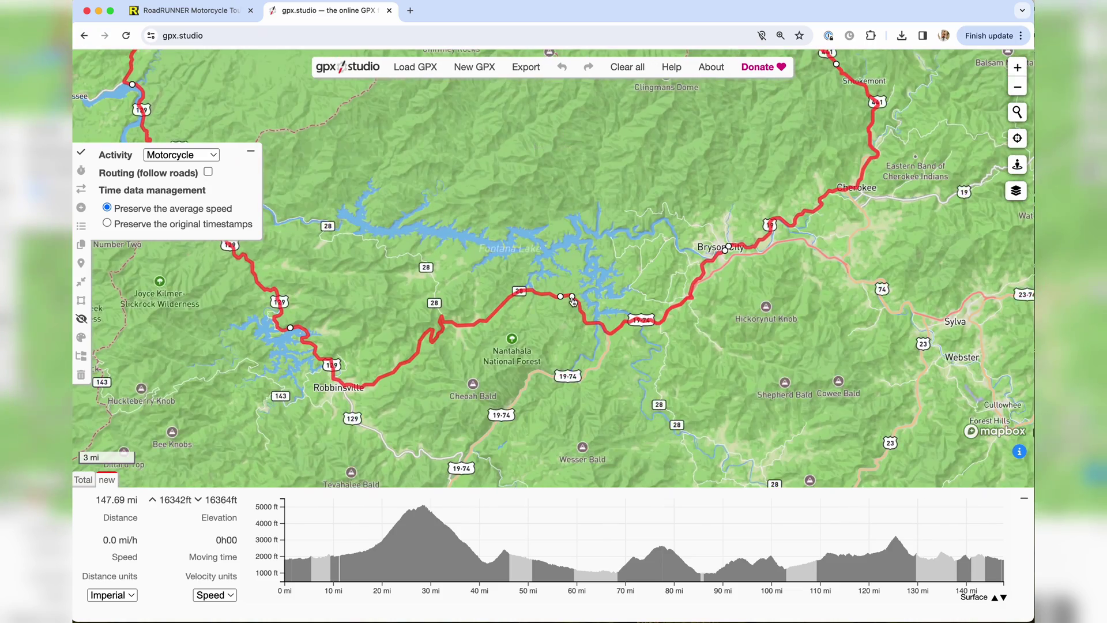
pyautogui.scroll(3, 574, 301)
pyautogui.scroll(5, 573, 301)
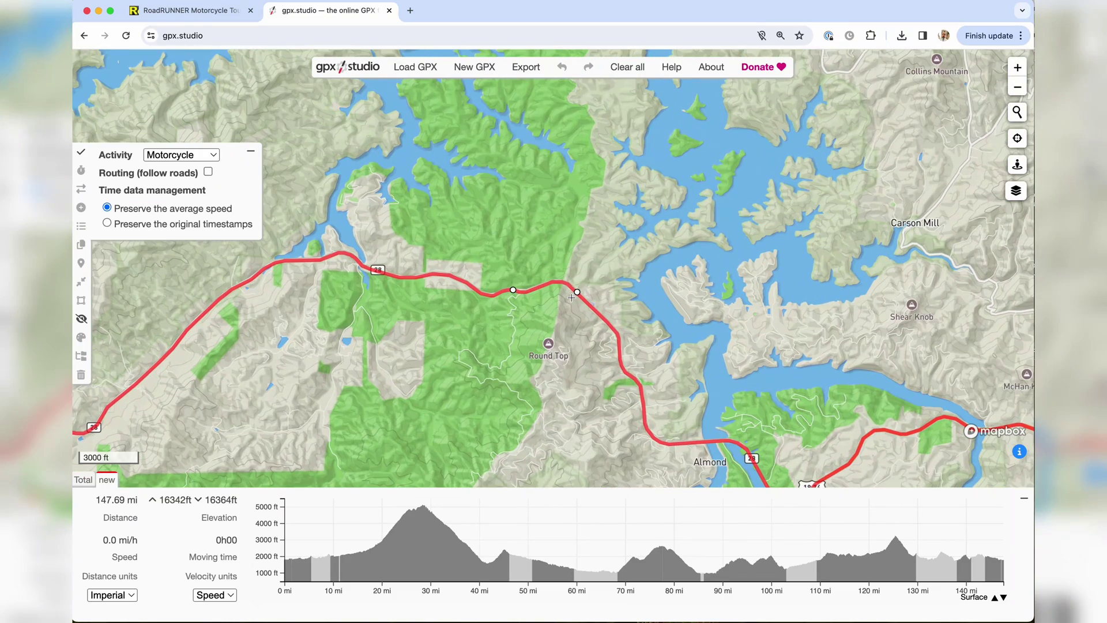
pyautogui.click(525, 265)
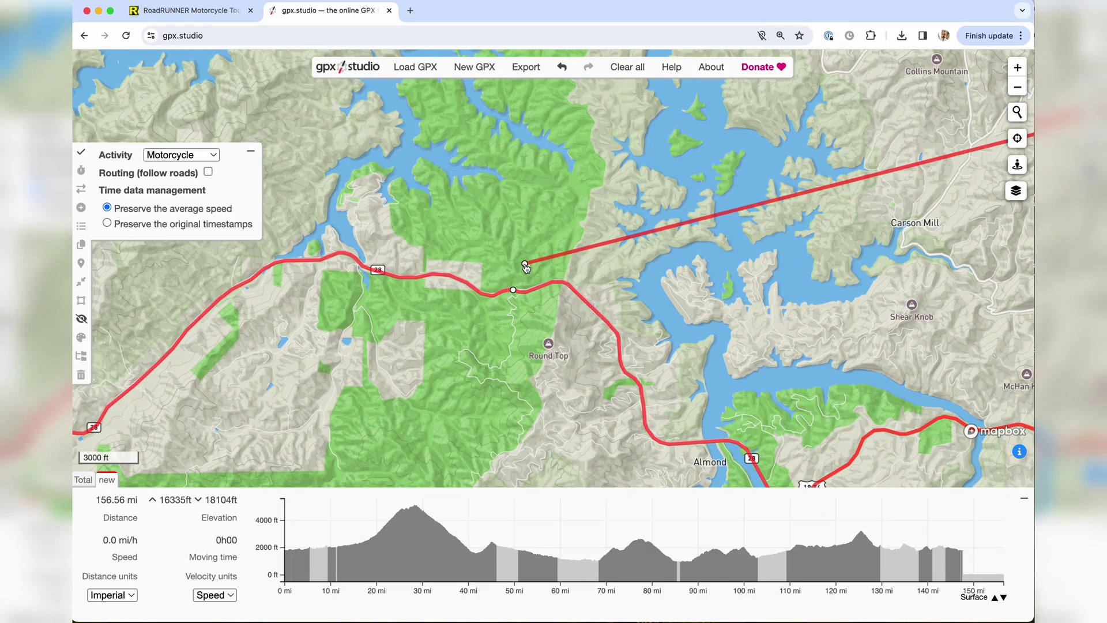
# Remove the off-road track point north of Round Top
pyautogui.scroll(-2, 525, 264)
pyautogui.moveTo(621, 210); pyautogui.dragTo(494, 281)
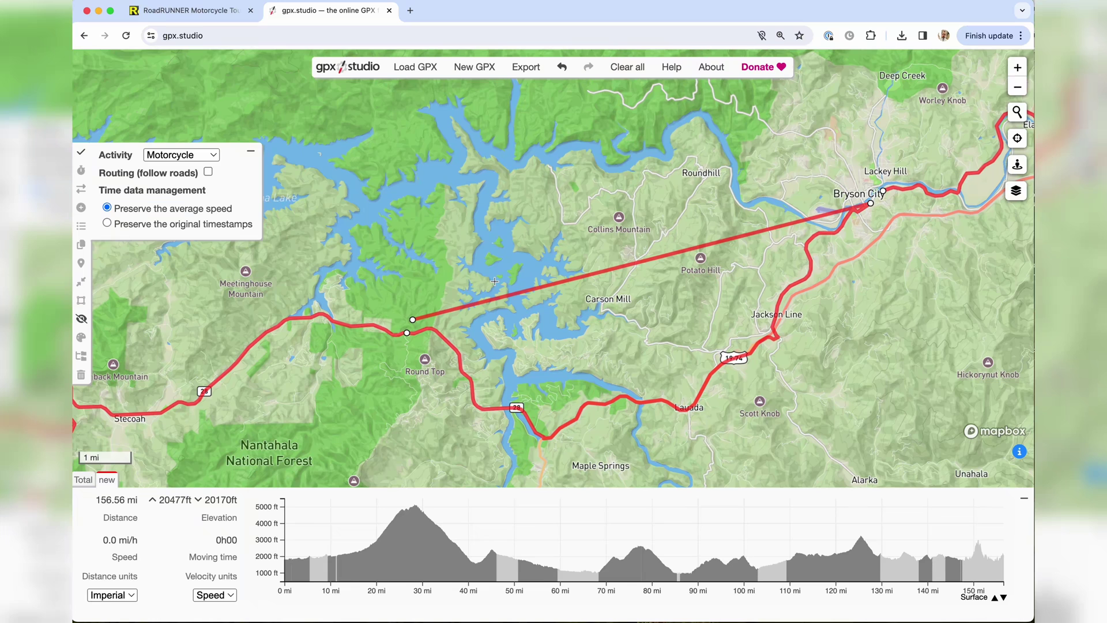
pyautogui.click(413, 319)
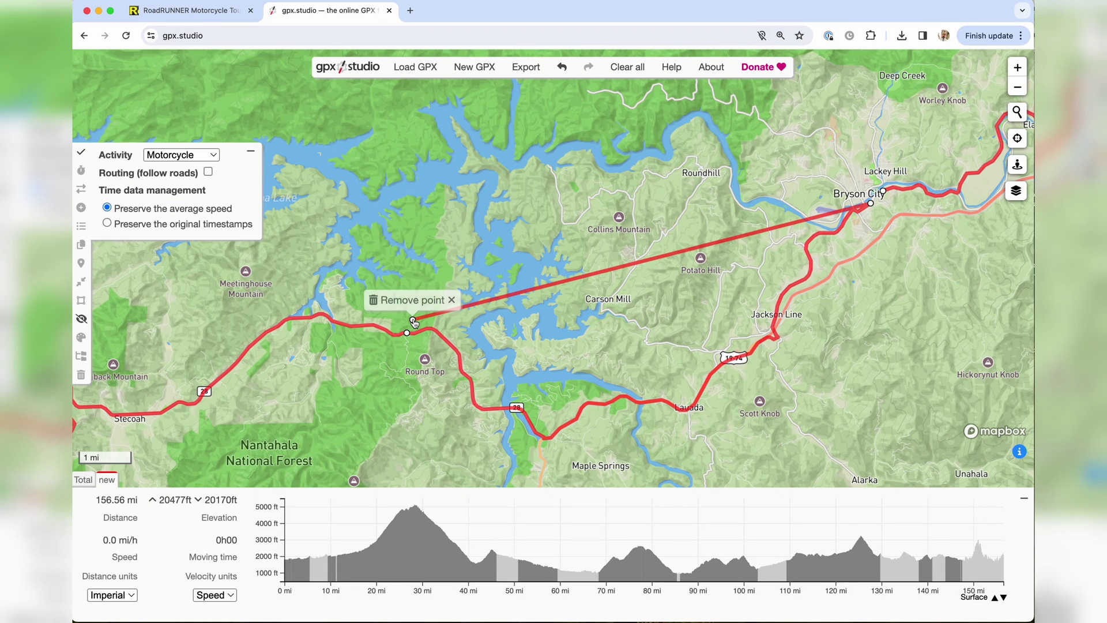
pyautogui.click(427, 300)
# Extend the track from its Bryson City end with a curving series of off-road points, turn routing back on, and finish editing
pyautogui.moveTo(898, 212); pyautogui.dragTo(707, 237)
pyautogui.scroll(5, 709, 233)
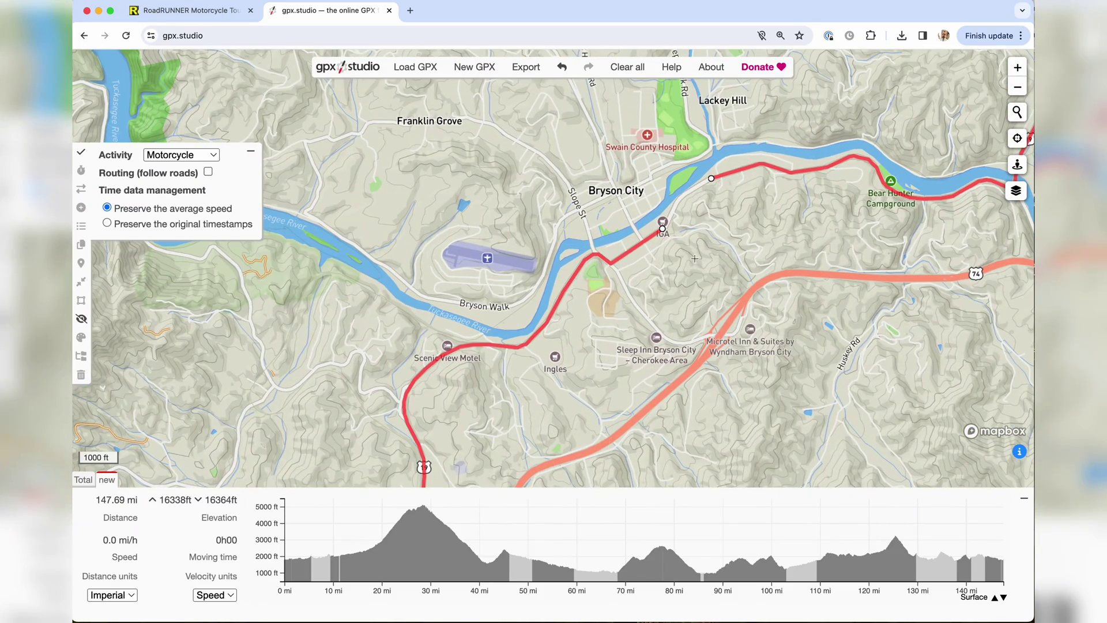
pyautogui.click(689, 270)
pyautogui.click(697, 288)
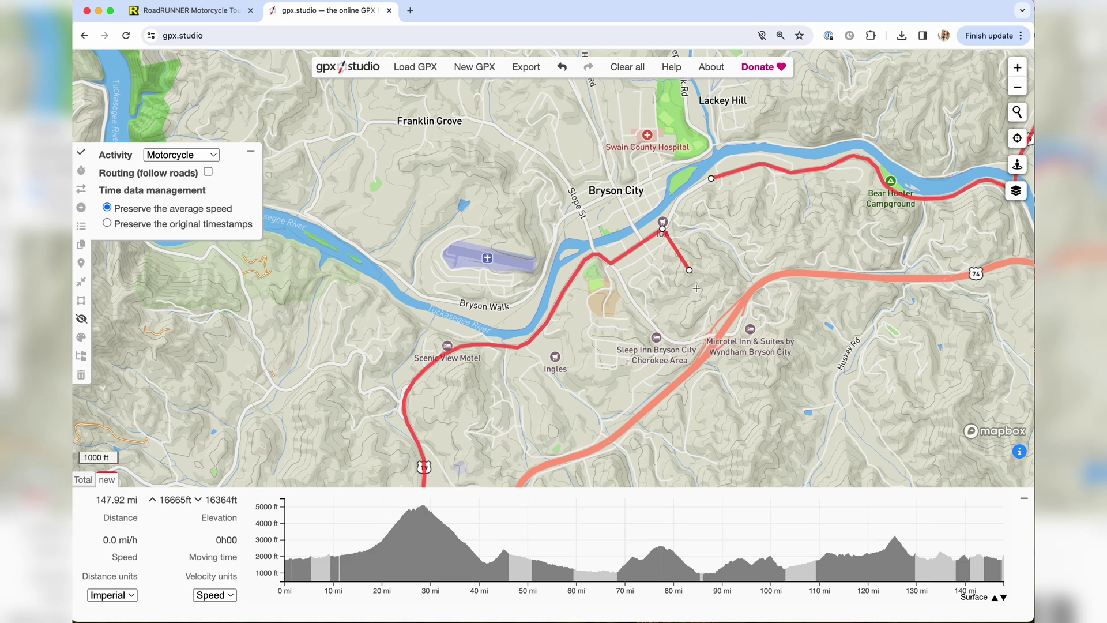
pyautogui.click(692, 291)
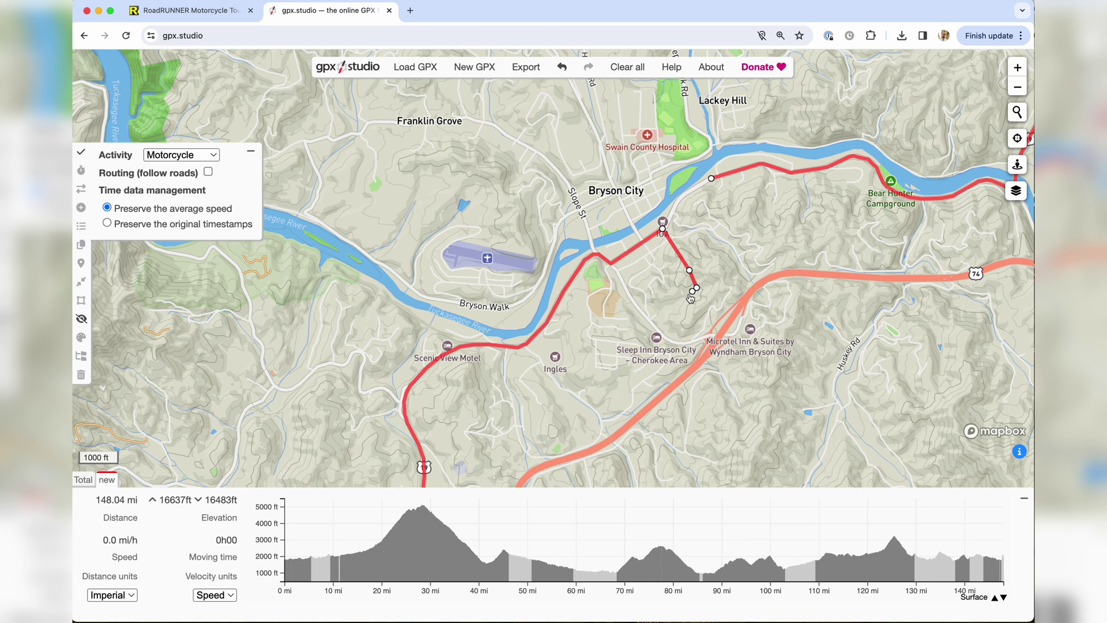
pyautogui.click(682, 294)
pyautogui.click(677, 295)
pyautogui.click(668, 294)
pyautogui.click(669, 284)
pyautogui.click(670, 275)
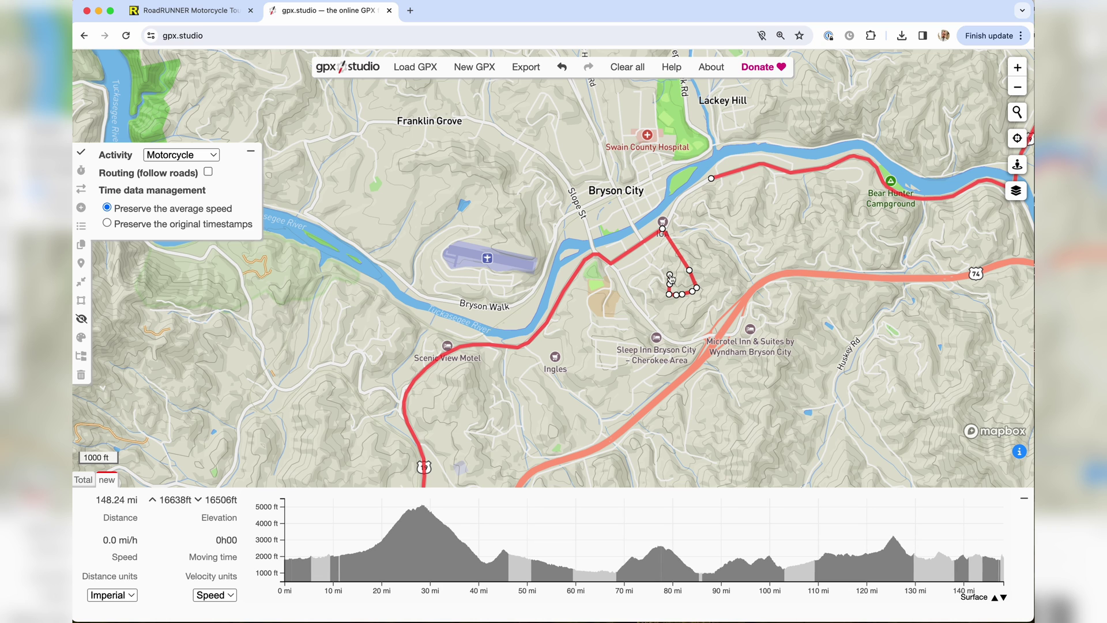
pyautogui.click(209, 172)
pyautogui.click(82, 152)
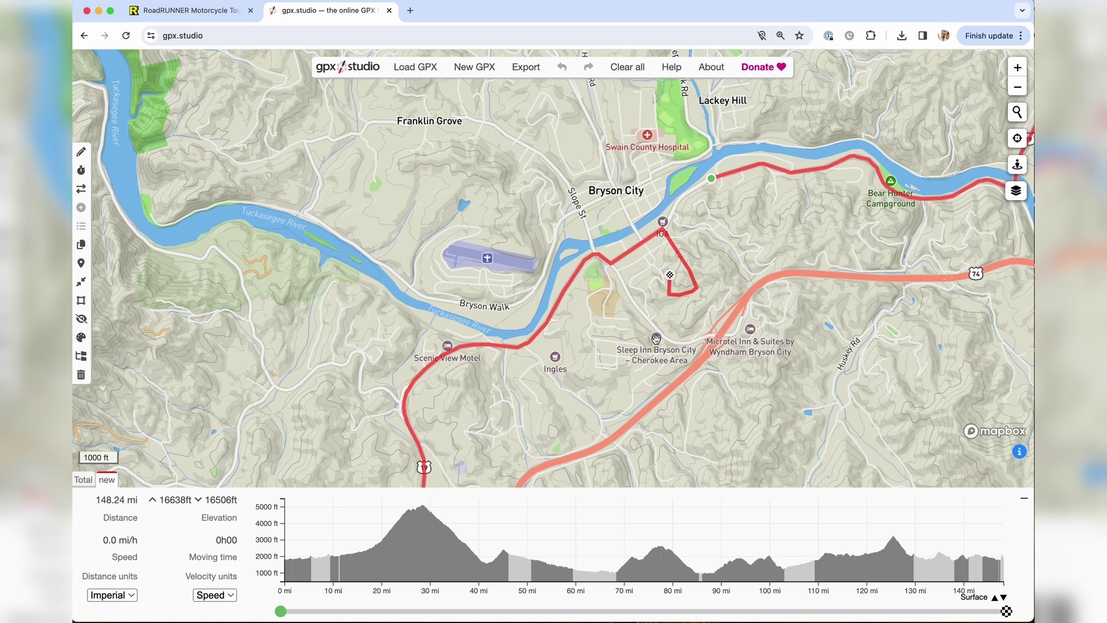
# Delete the track points and waypoints inside a rectangle around the off-road extension southeast of Bryson City
pyautogui.click(81, 301)
pyautogui.moveTo(718, 309); pyautogui.dragTo(659, 235)
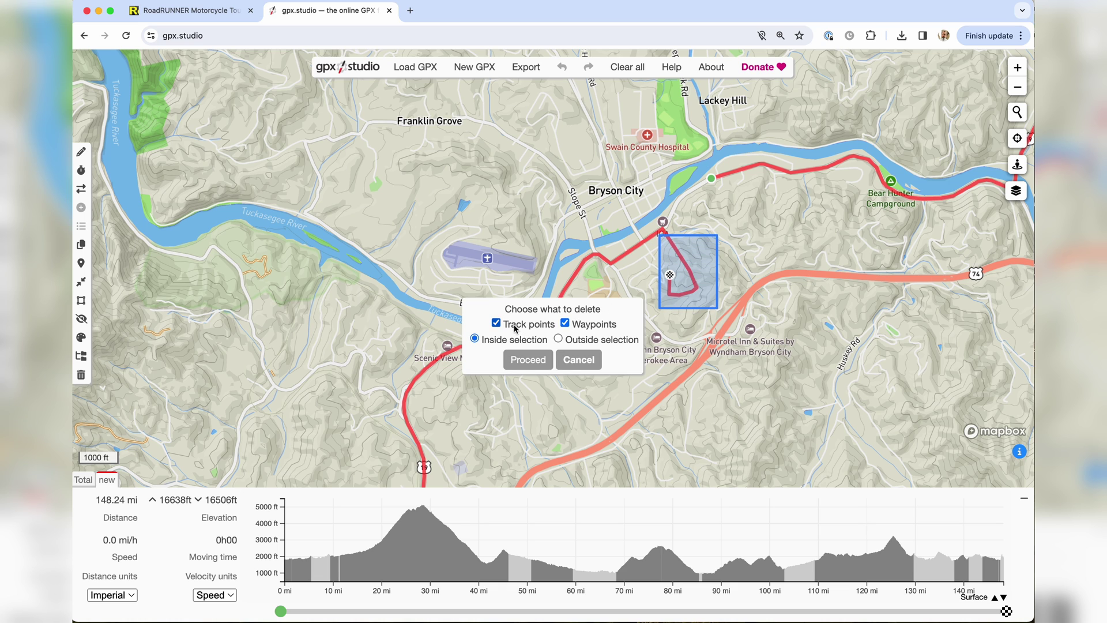
pyautogui.click(525, 360)
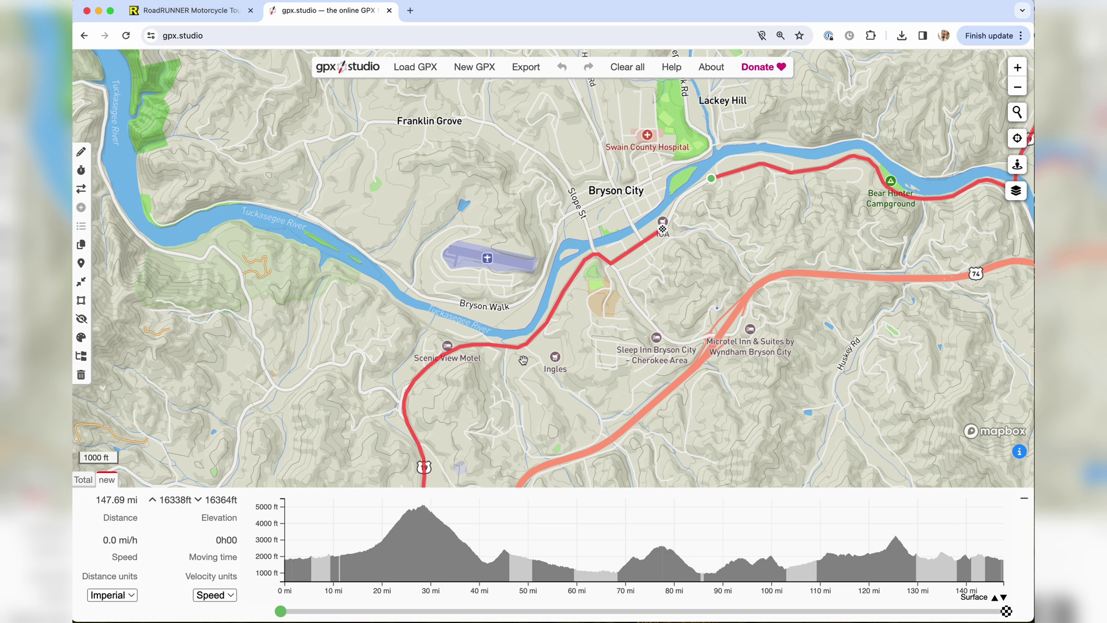
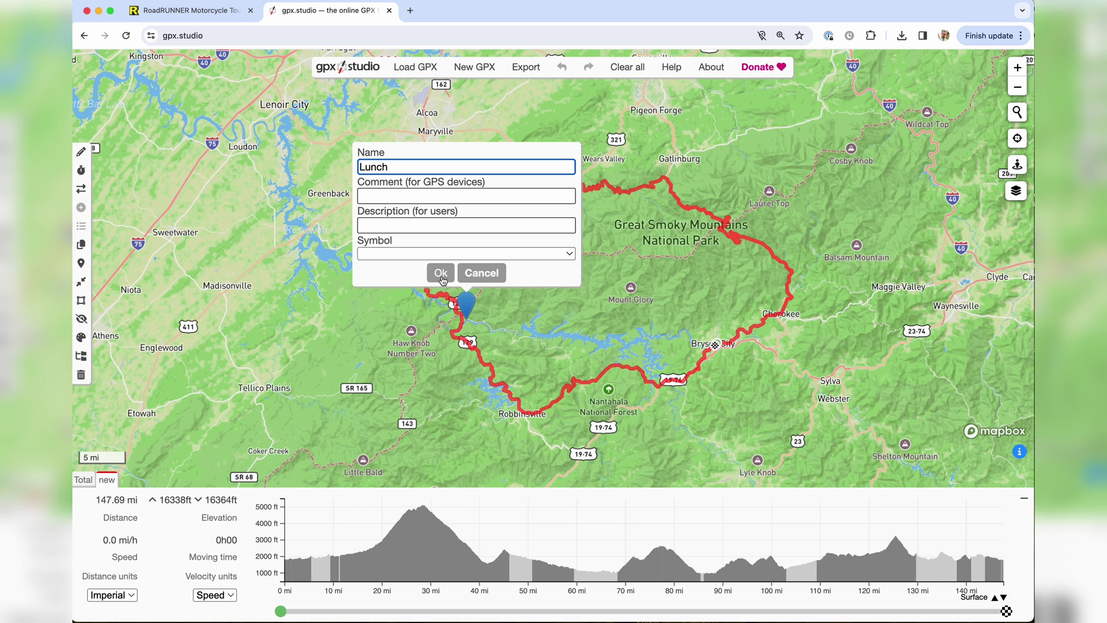
# Save the waypoint on the loop's western side with the name Lunch
pyautogui.click(441, 273)
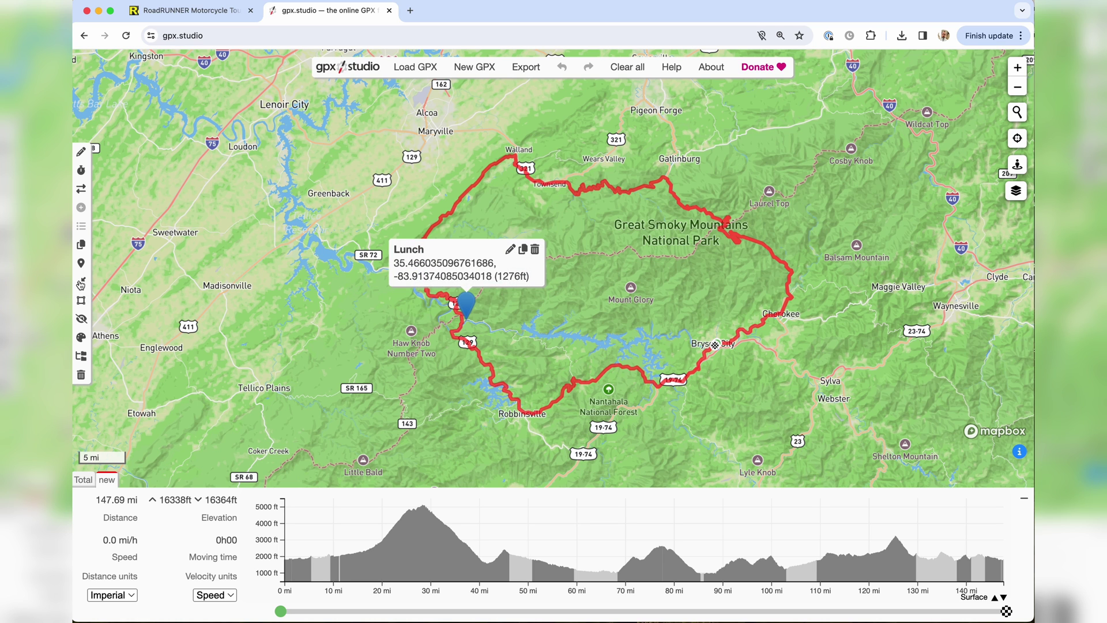
# Simplify the loop by reducing its number of track points
pyautogui.click(81, 282)
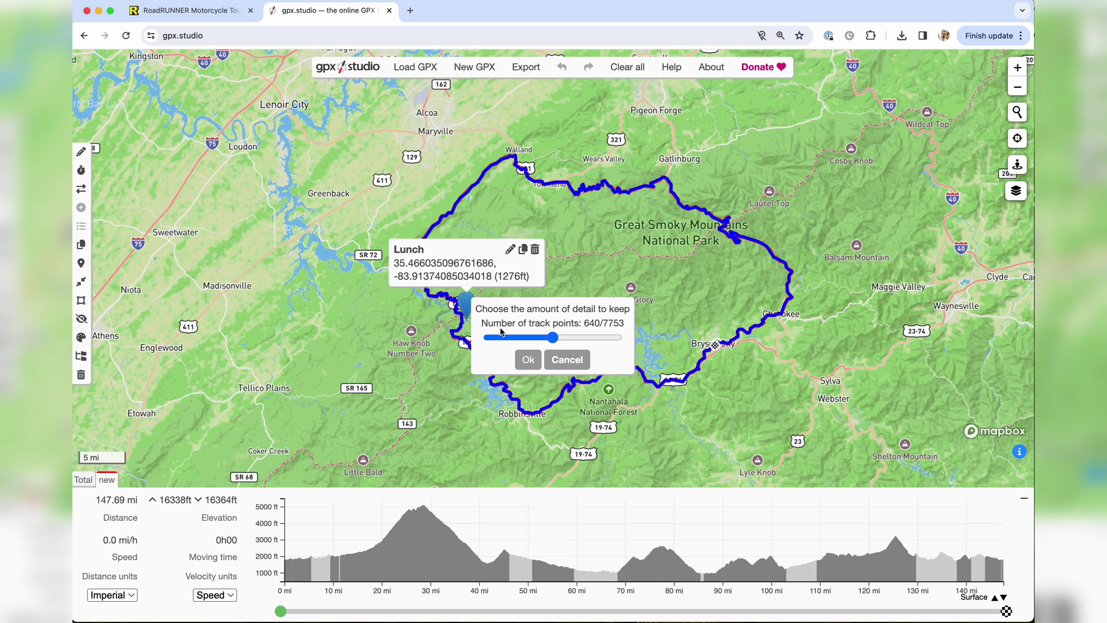
pyautogui.moveTo(558, 340); pyautogui.dragTo(590, 341)
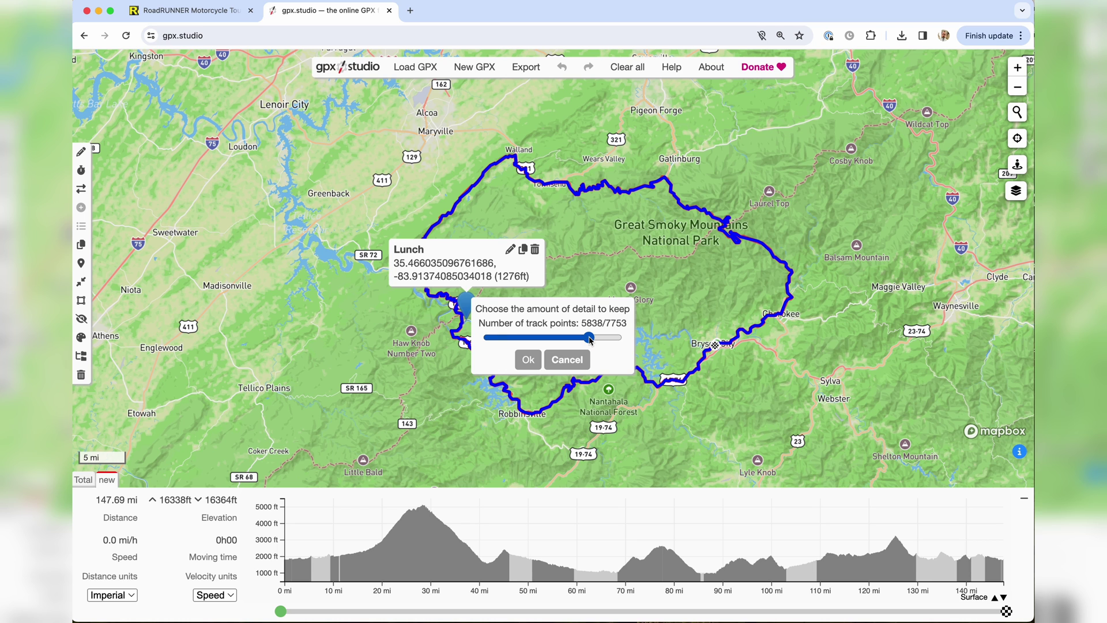
pyautogui.moveTo(589, 340); pyautogui.dragTo(549, 340)
pyautogui.click(527, 361)
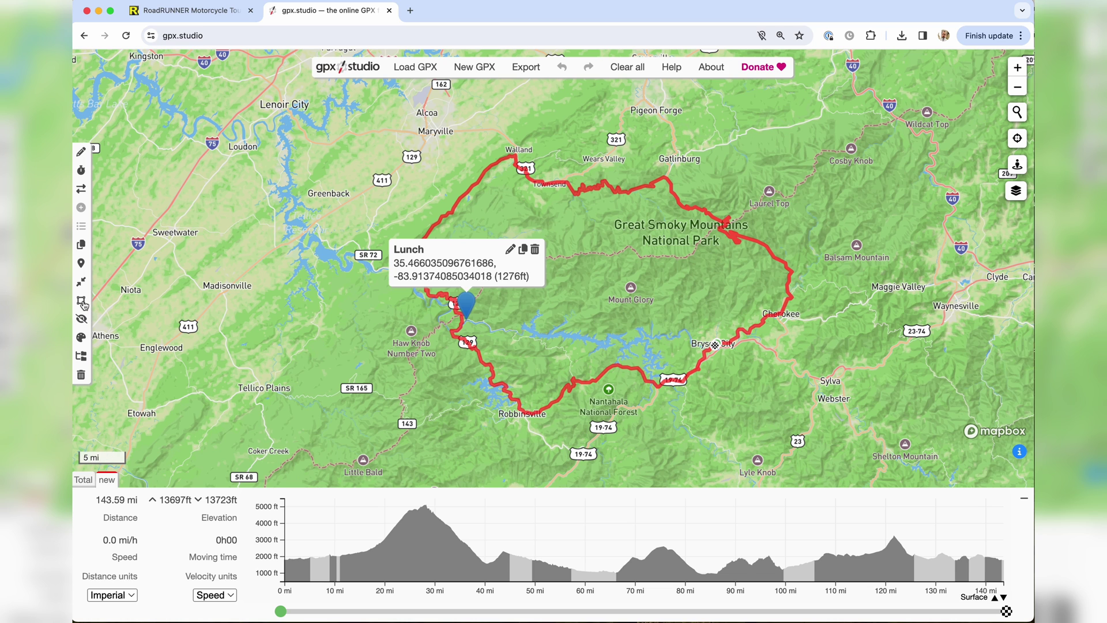
# Change the loop's line color to blue (RGB 0, 17, 255)
pyautogui.click(81, 338)
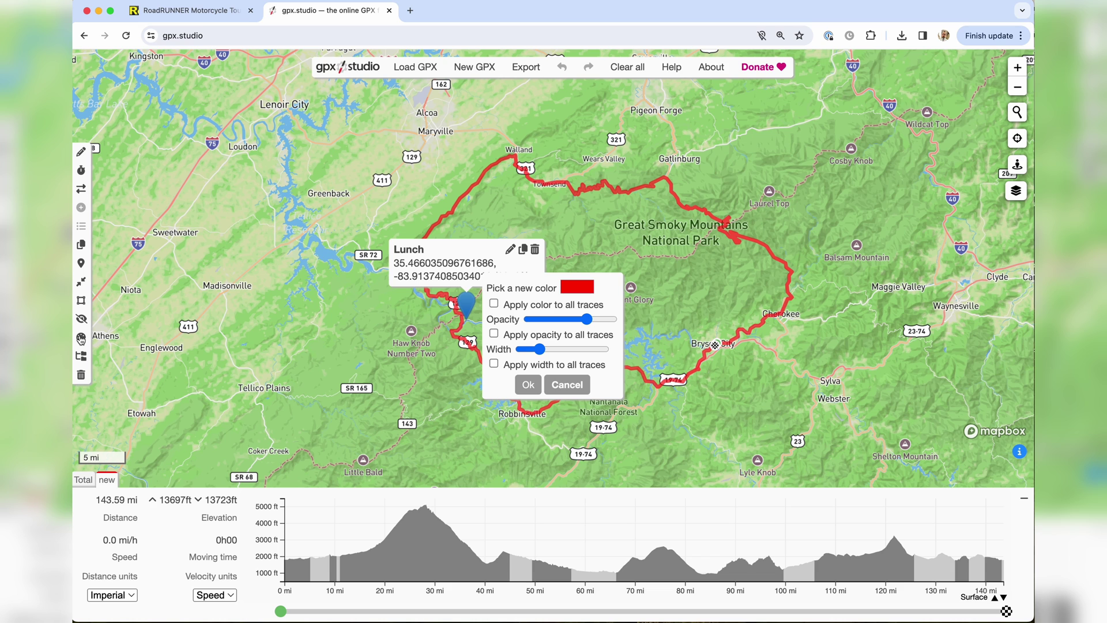
pyautogui.click(571, 287)
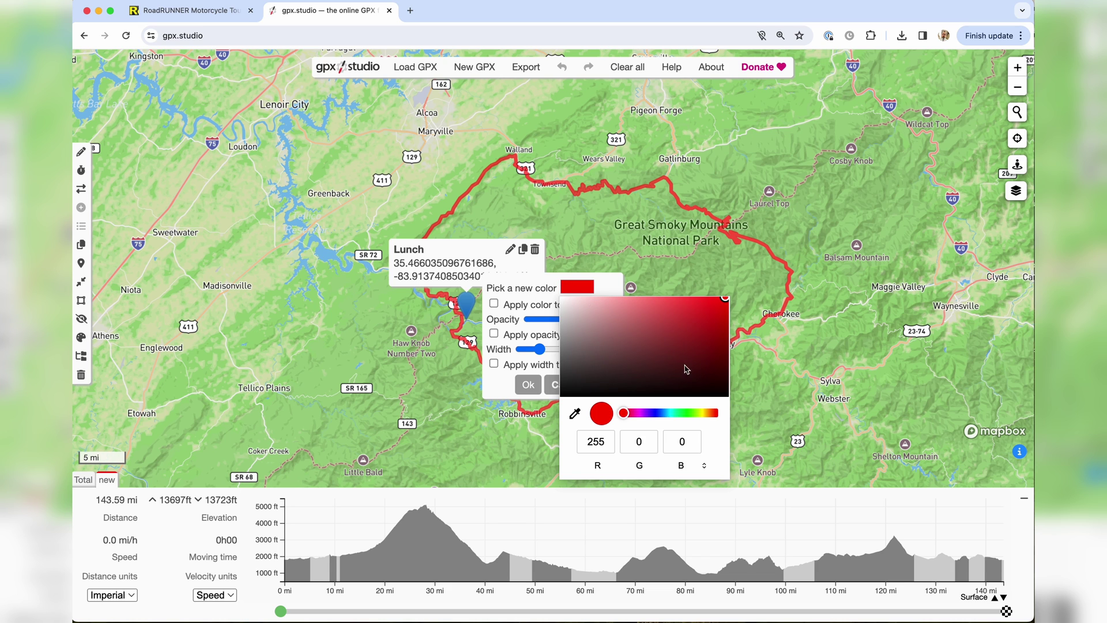
pyautogui.click(656, 414)
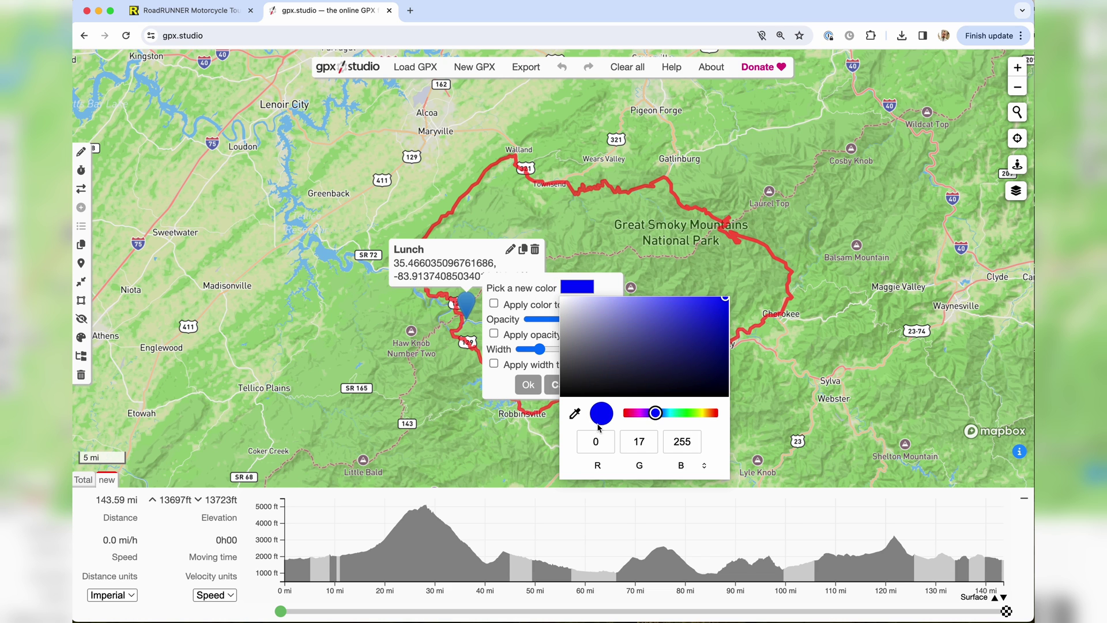
pyautogui.click(605, 280)
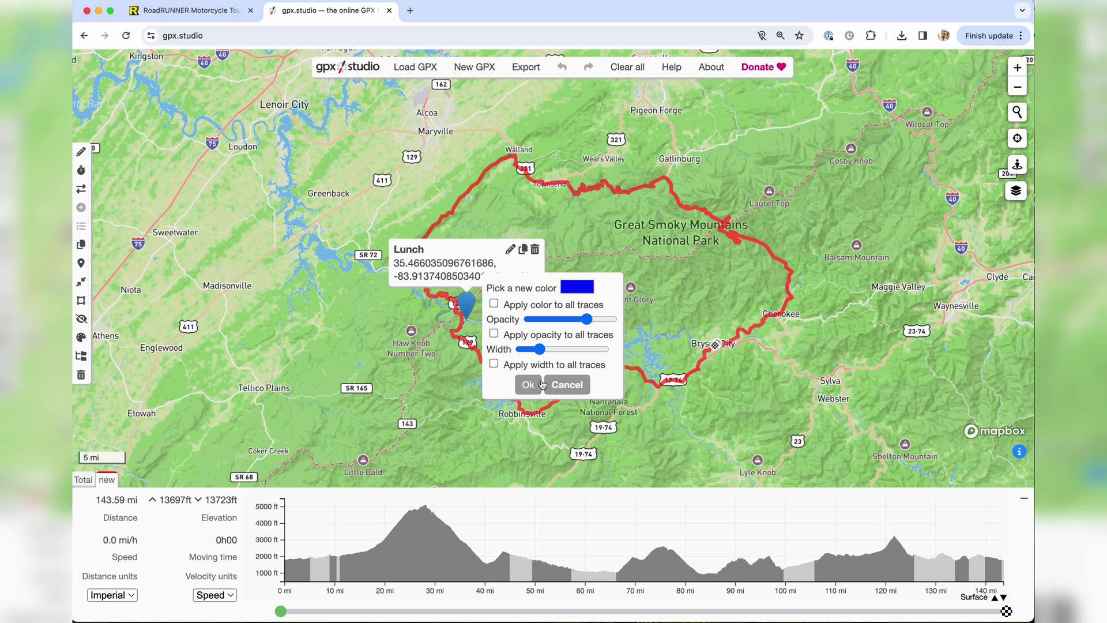
pyautogui.click(529, 382)
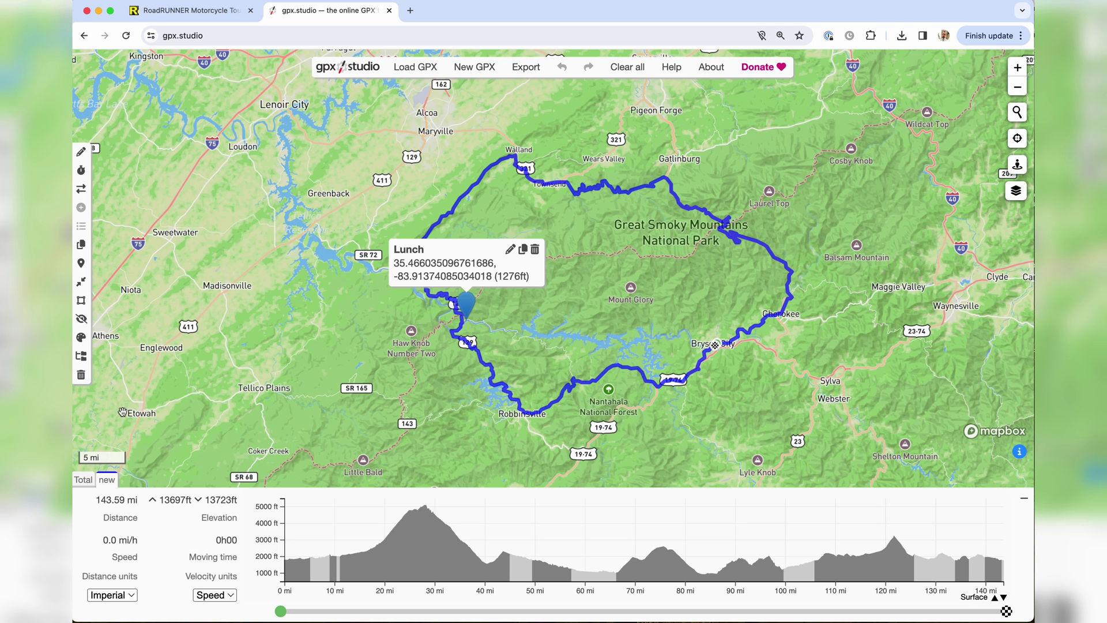
# Look at the file structure of the loop with its track and segment, and close it
pyautogui.click(81, 358)
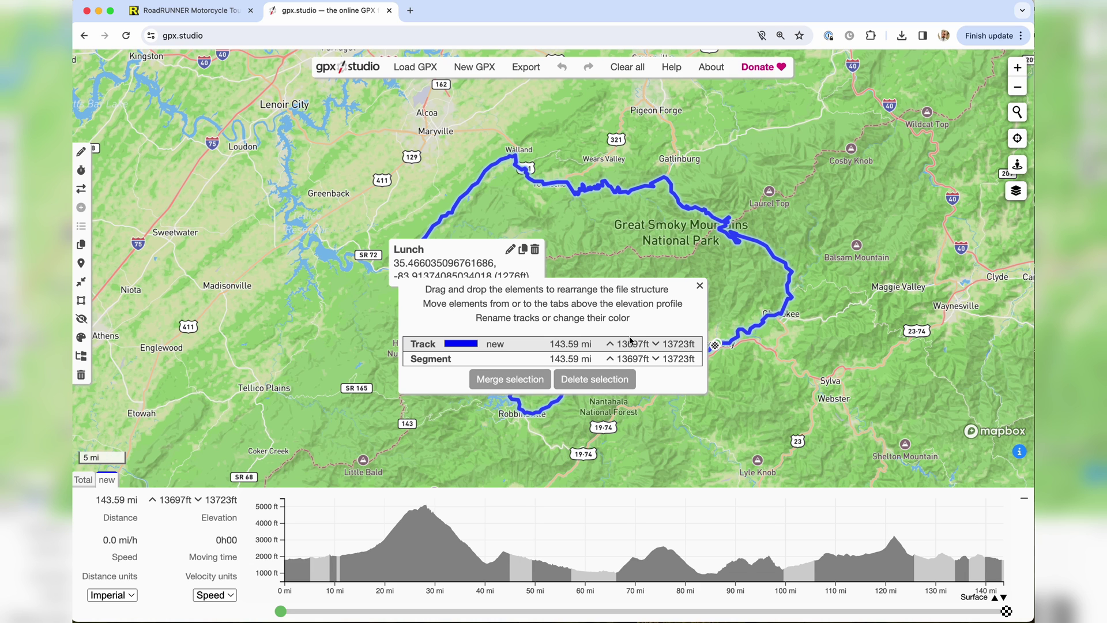
pyautogui.click(699, 286)
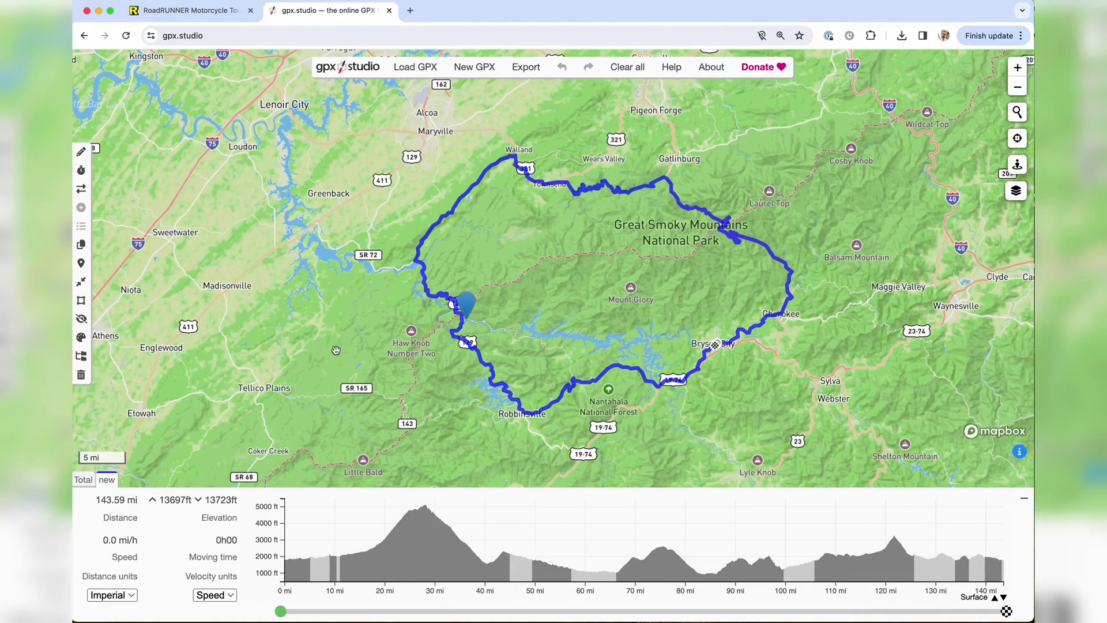
# Create a new GPX track starting just north of Tellico Plains and route it along SR 68 to Madisonville
pyautogui.click(474, 73)
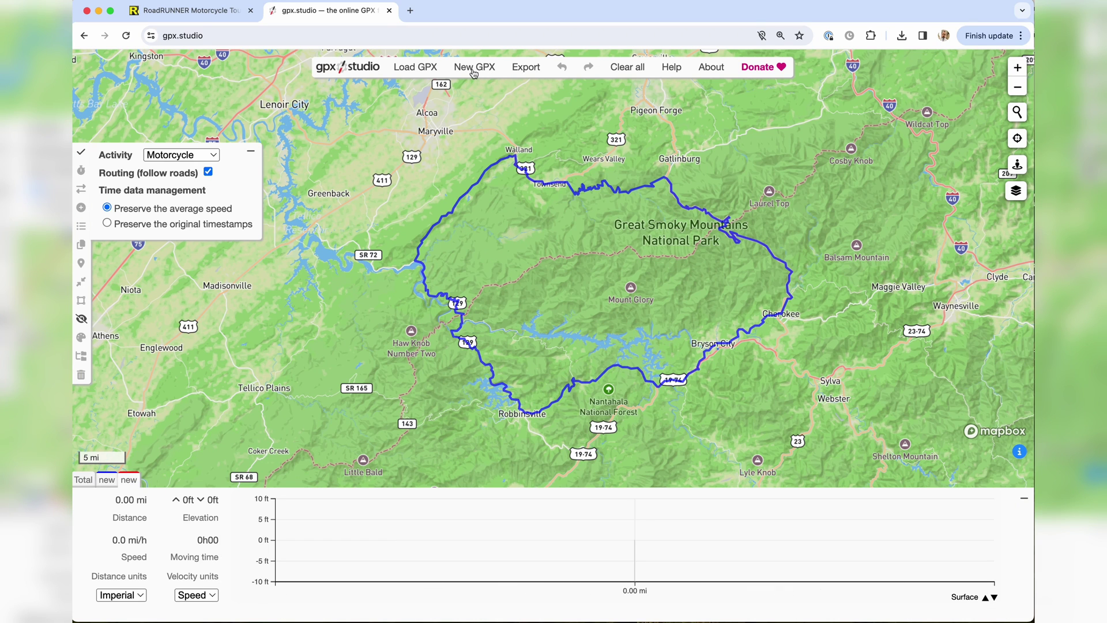
pyautogui.moveTo(285, 313); pyautogui.dragTo(449, 265)
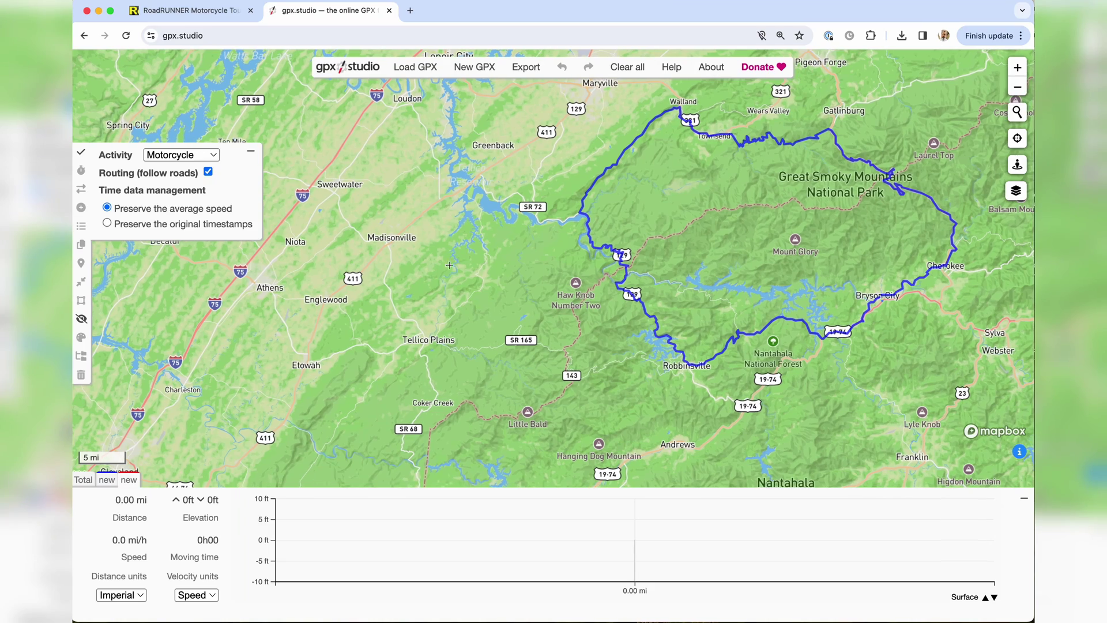
pyautogui.scroll(5, 420, 332)
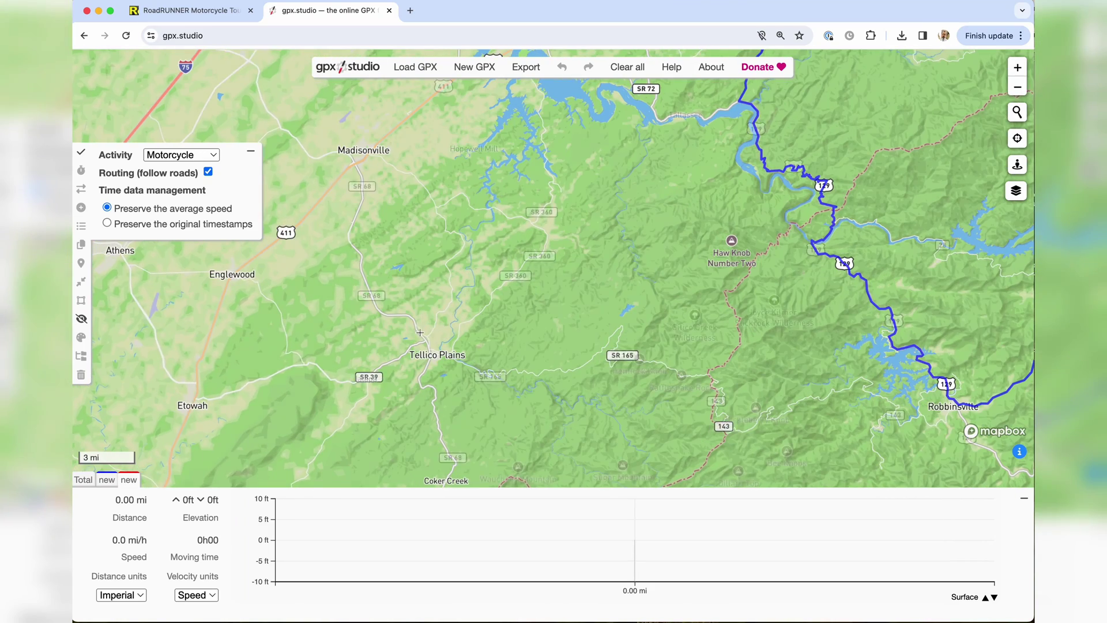
pyautogui.click(420, 333)
pyautogui.moveTo(431, 276); pyautogui.dragTo(534, 277)
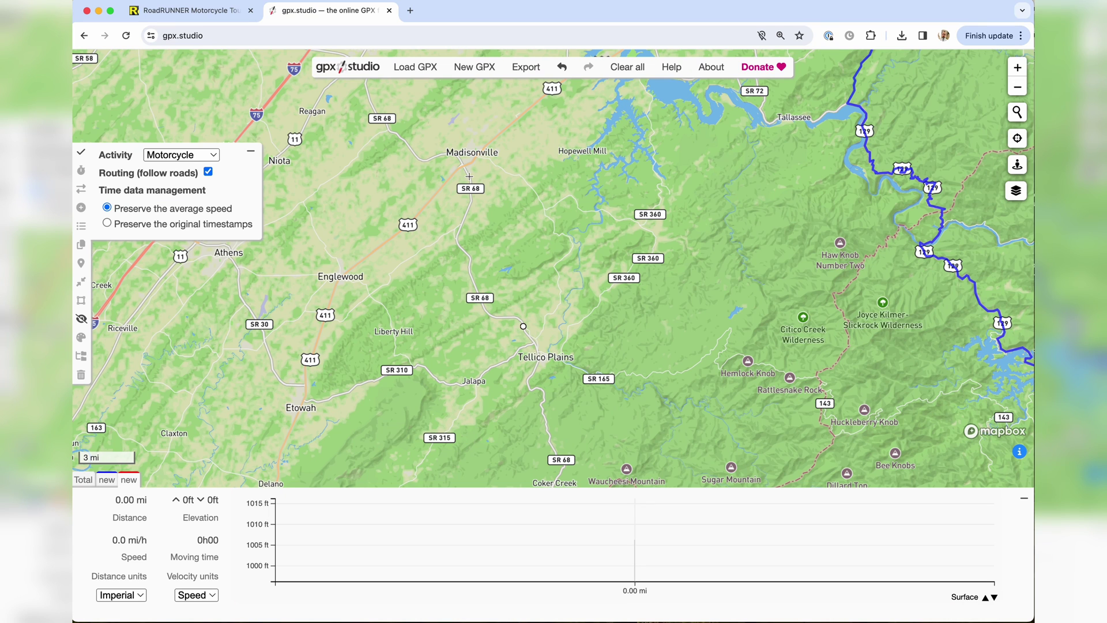
pyautogui.click(450, 173)
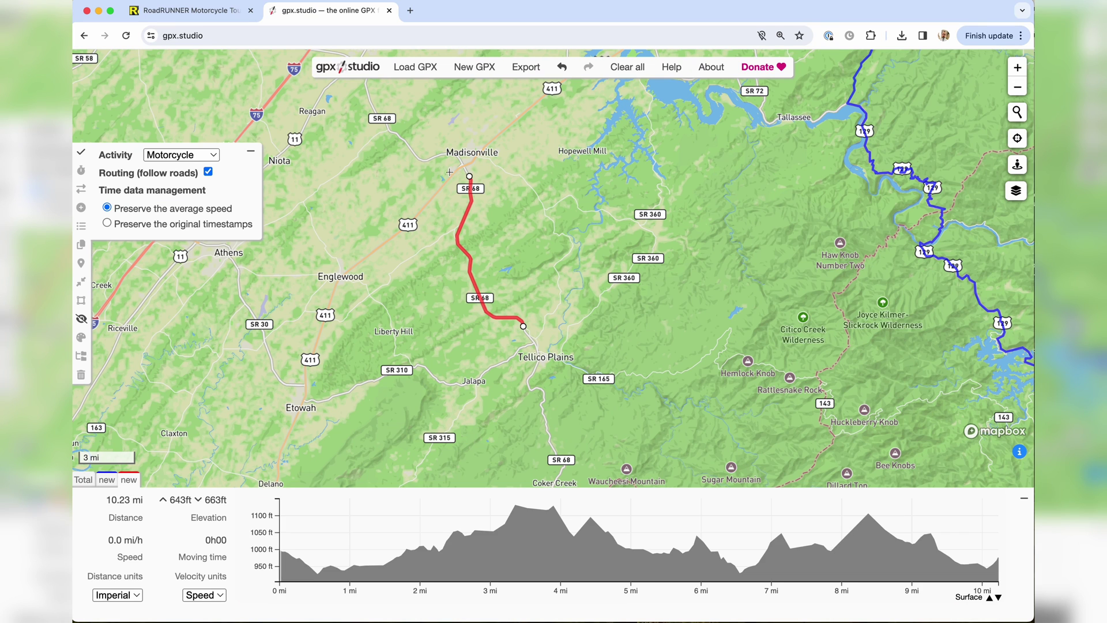
# Extend the new track from Madisonville through Athens and Etowah back to Tellico Plains, and finish editing it
pyautogui.click(354, 159)
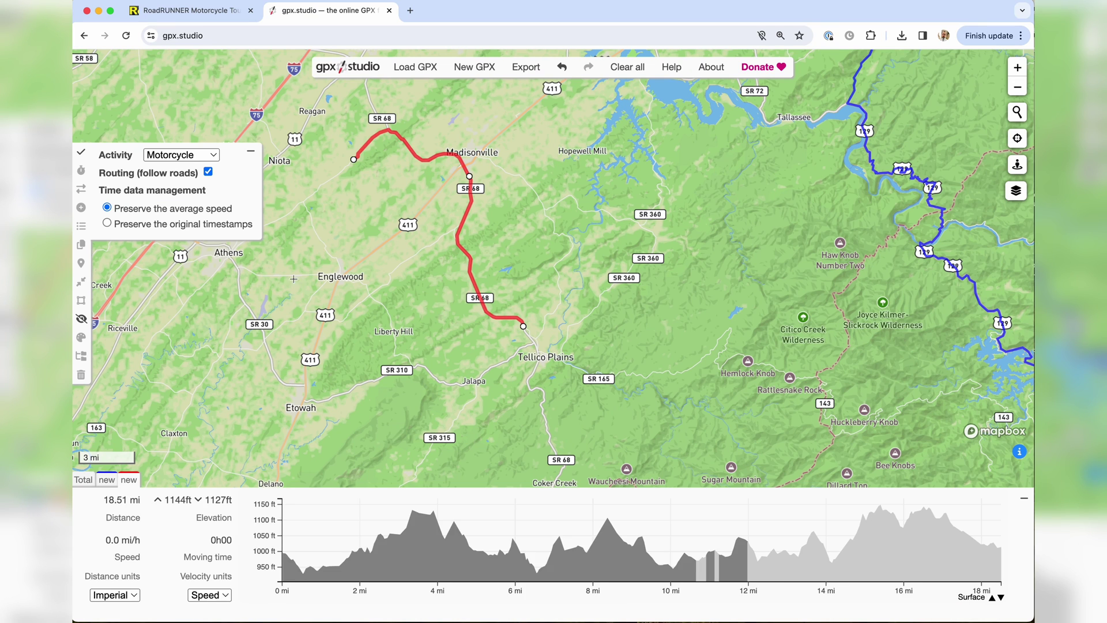
pyautogui.click(268, 351)
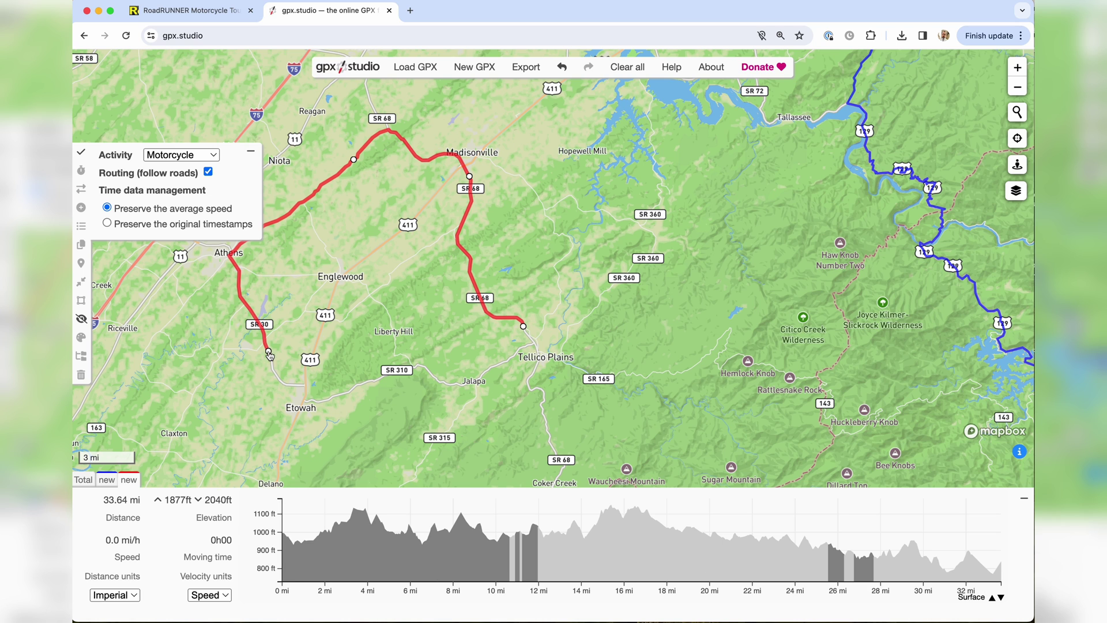
pyautogui.click(344, 393)
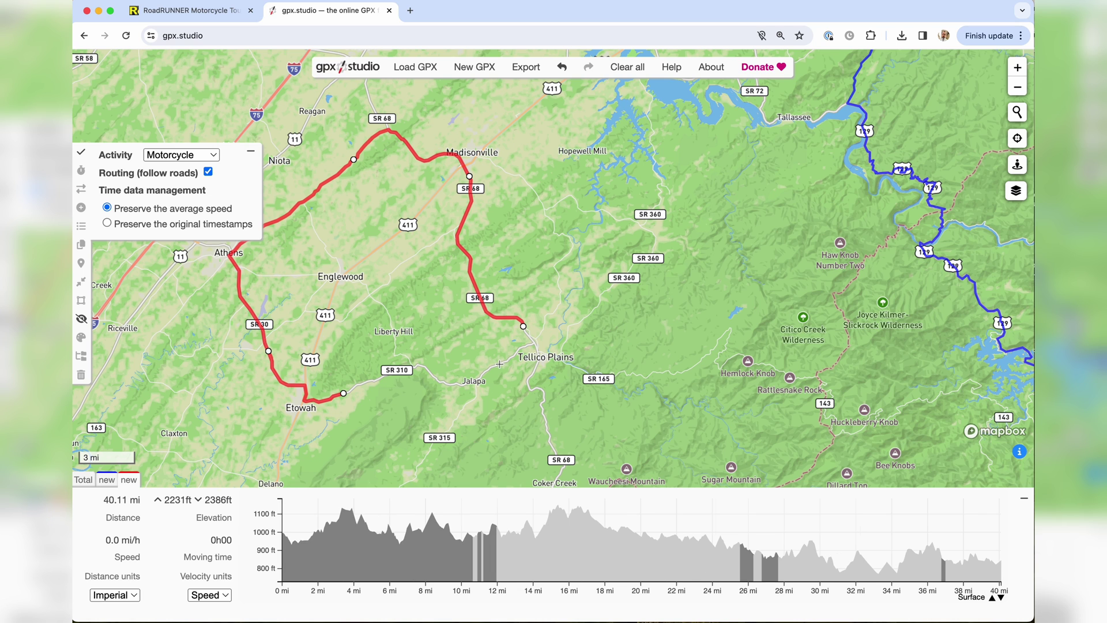
pyautogui.click(499, 363)
pyautogui.click(534, 341)
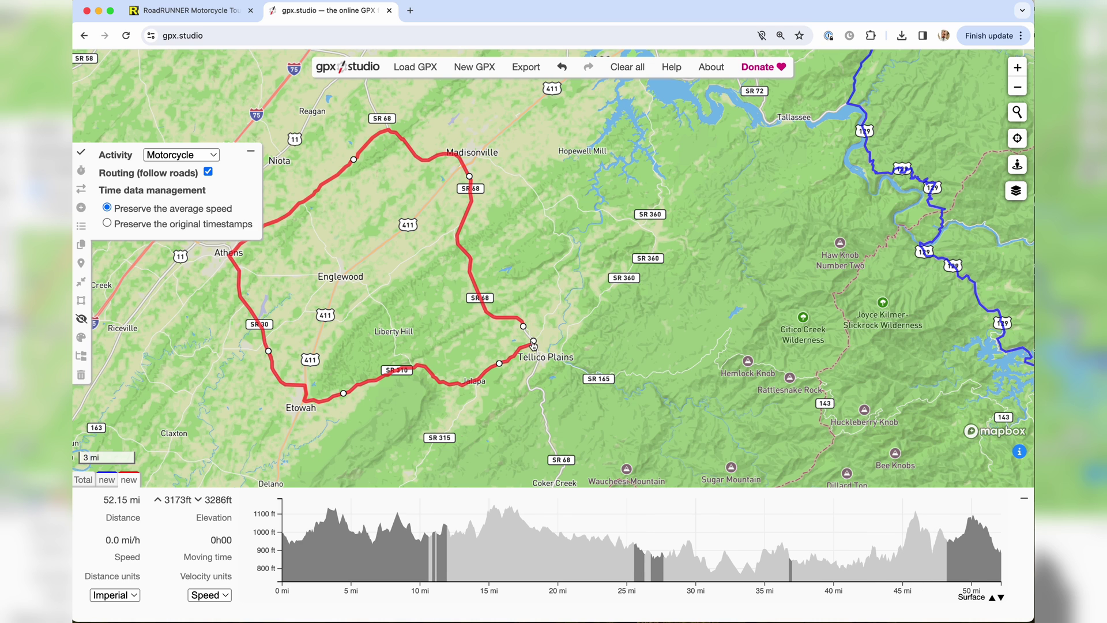
pyautogui.click(82, 153)
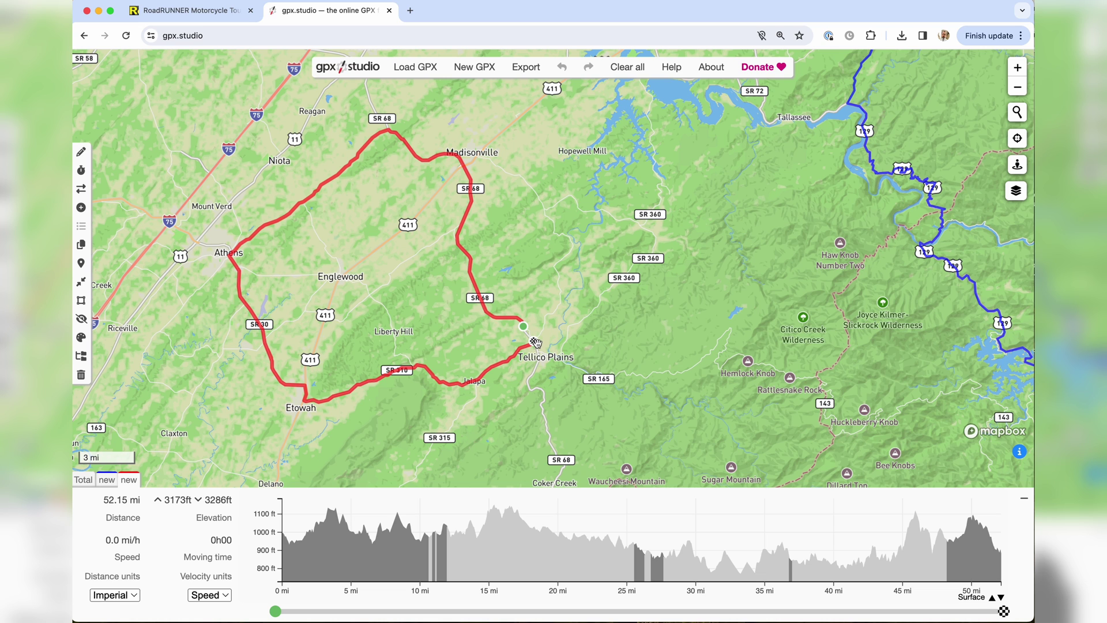
# Switch to the RoadRUNNER website, go to its tours, search for "city" and show the City Escape tag
pyautogui.click(531, 74)
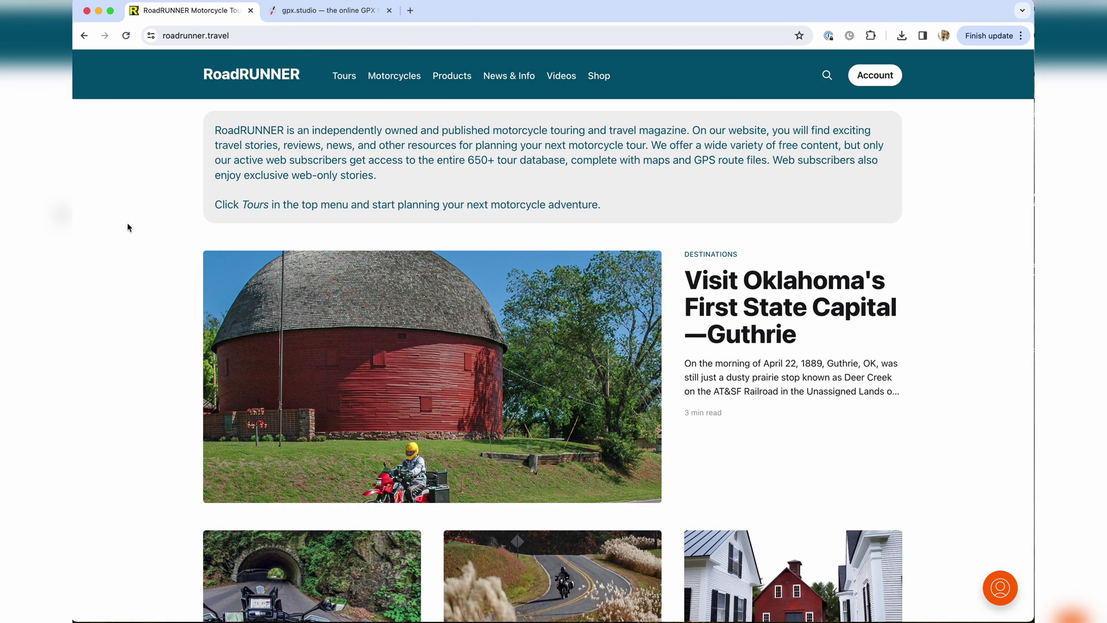
pyautogui.click(341, 78)
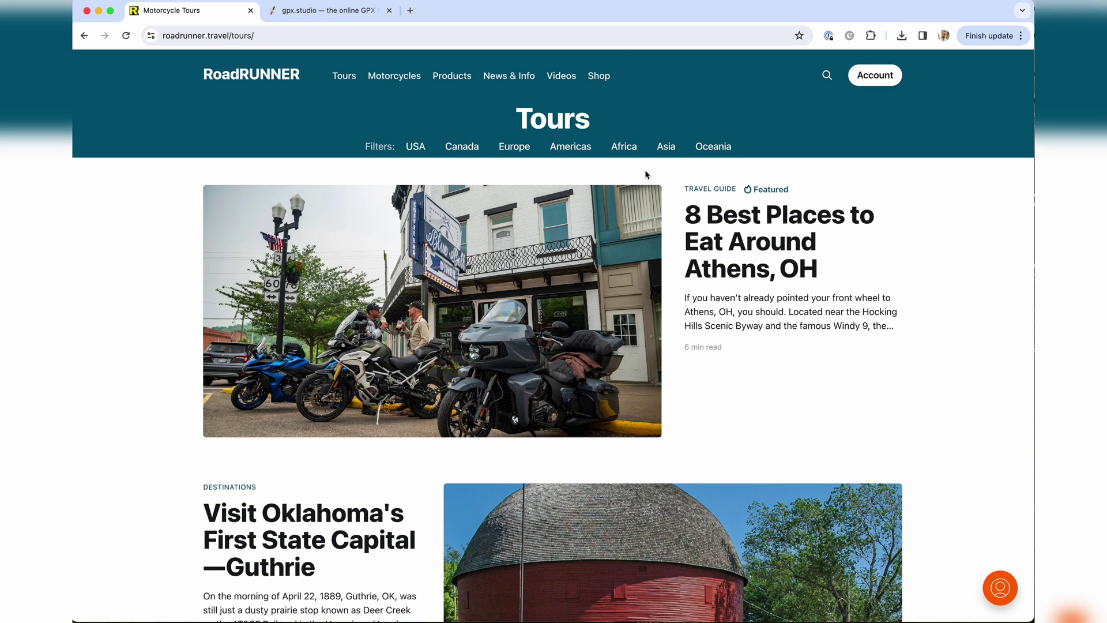
pyautogui.click(829, 81)
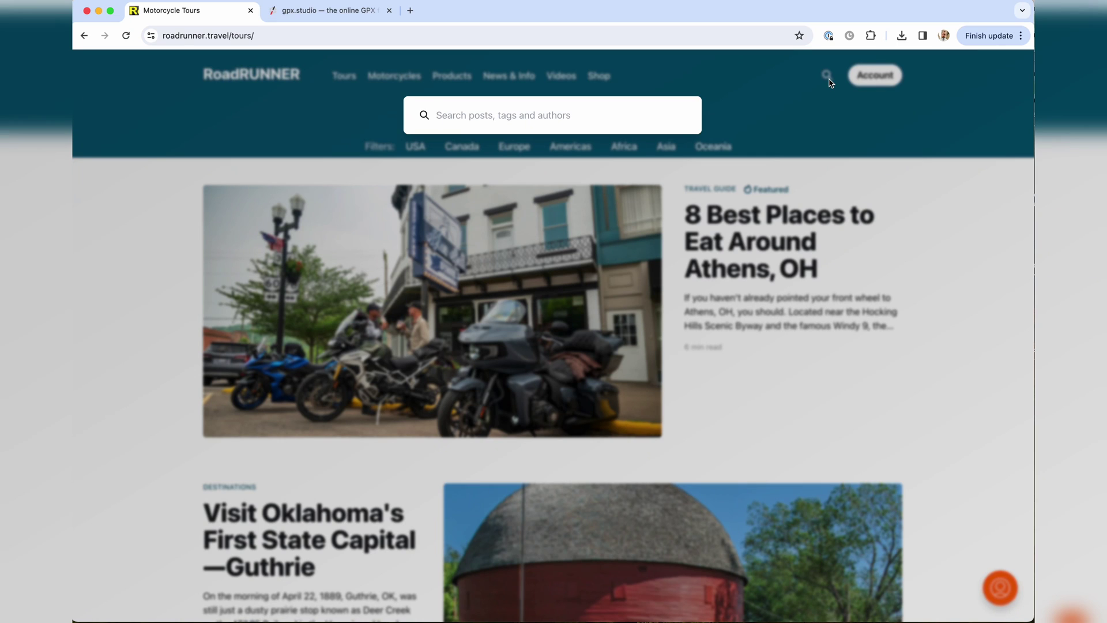
pyautogui.write('city')
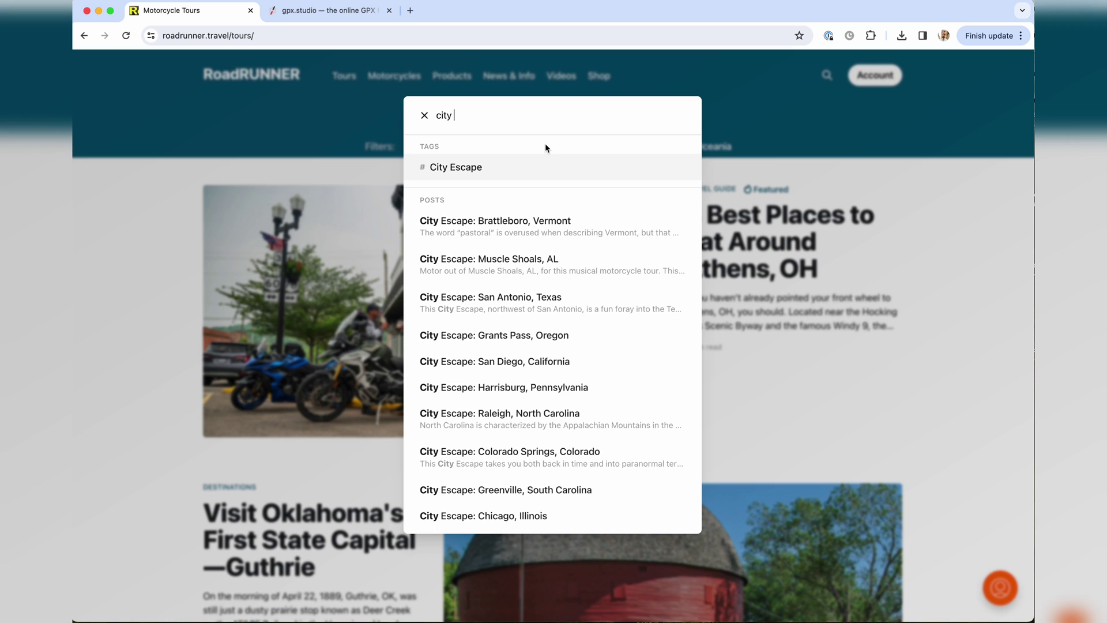
pyautogui.click(470, 169)
# Open the City Escape: Brattleboro, Vermont tour and find its route map with the GPX track download
pyautogui.scroll(-2, 365, 181)
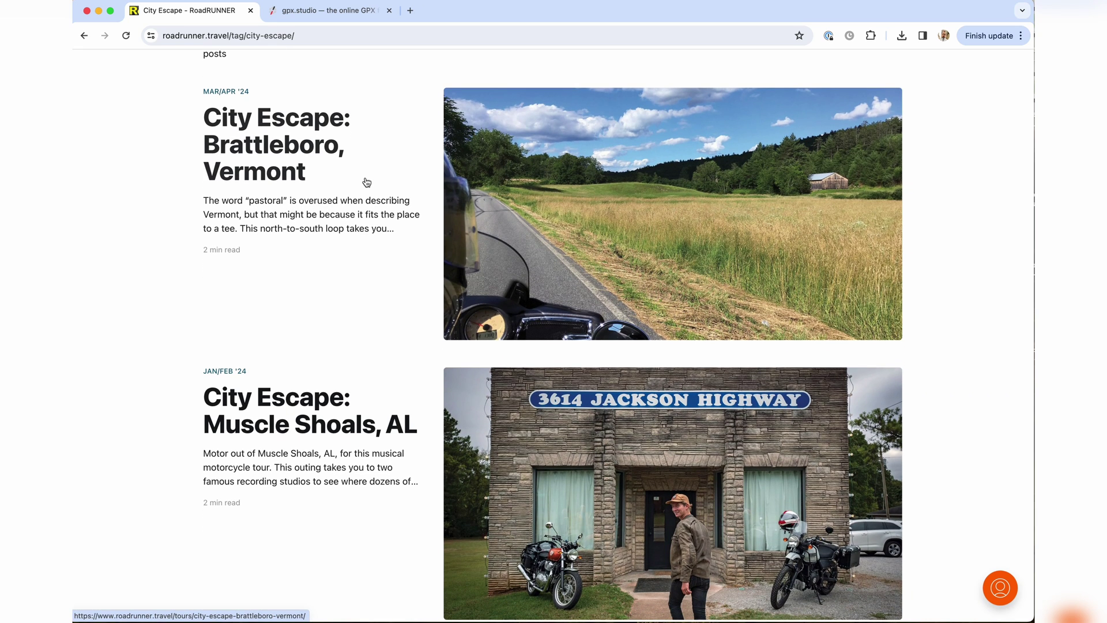
pyautogui.click(286, 164)
pyautogui.scroll(-15, 287, 163)
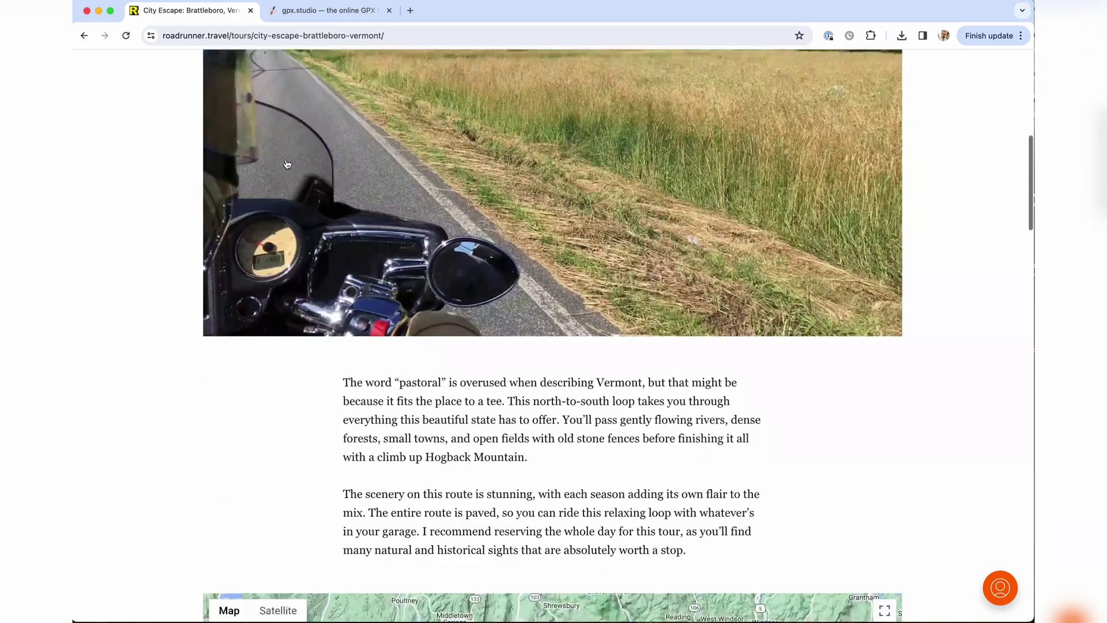
pyautogui.scroll(-1, 287, 164)
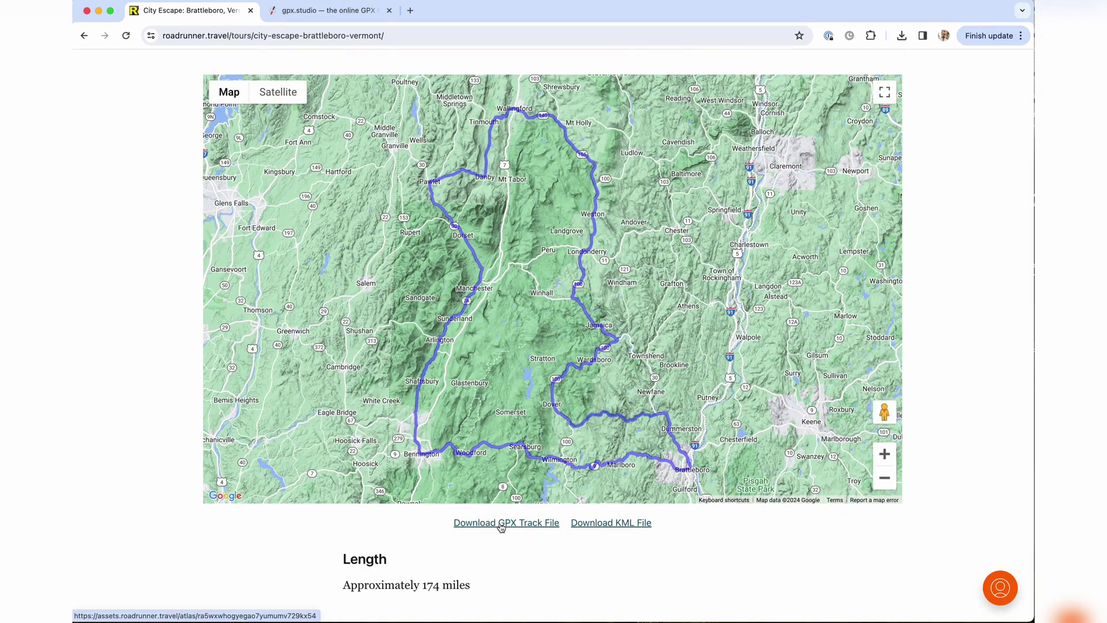
# Switch back to gpx.studio and load the RoadRUNNER-city-escape-brattleboro-vermont-TRACK file from the computer
pyautogui.click(306, 15)
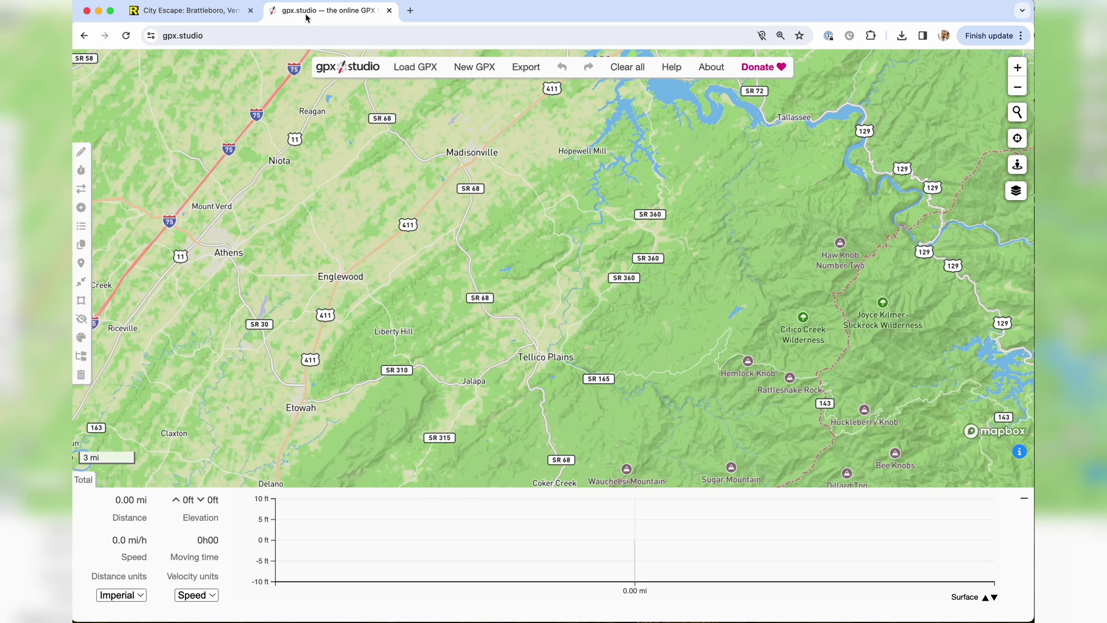
pyautogui.click(416, 68)
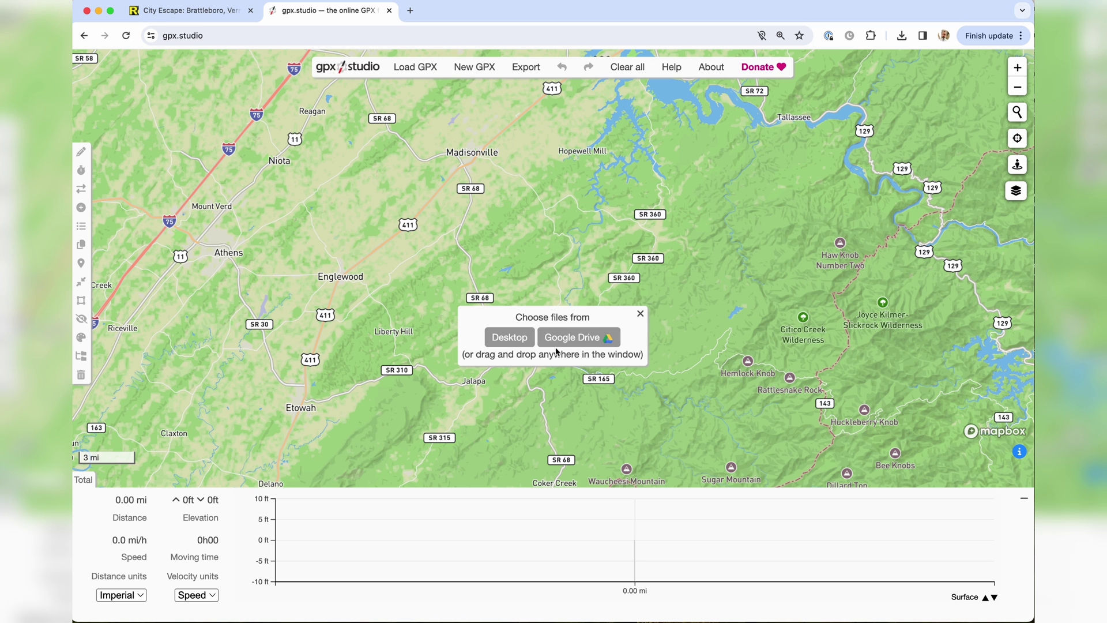
pyautogui.click(505, 339)
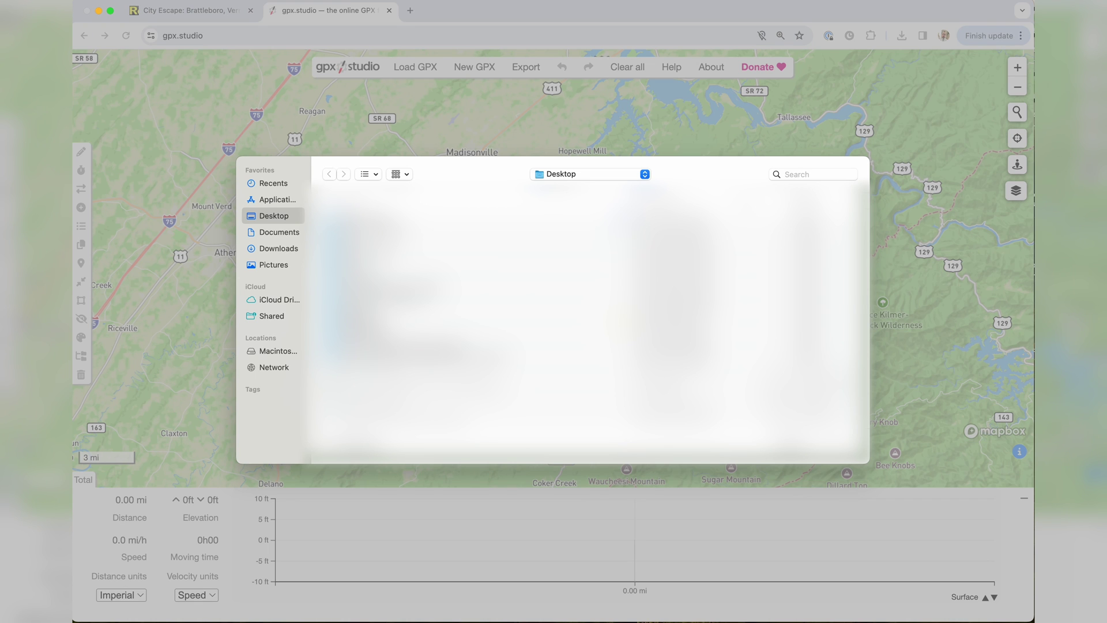
pyautogui.moveTo(877, 271); pyautogui.dragTo(577, 424)
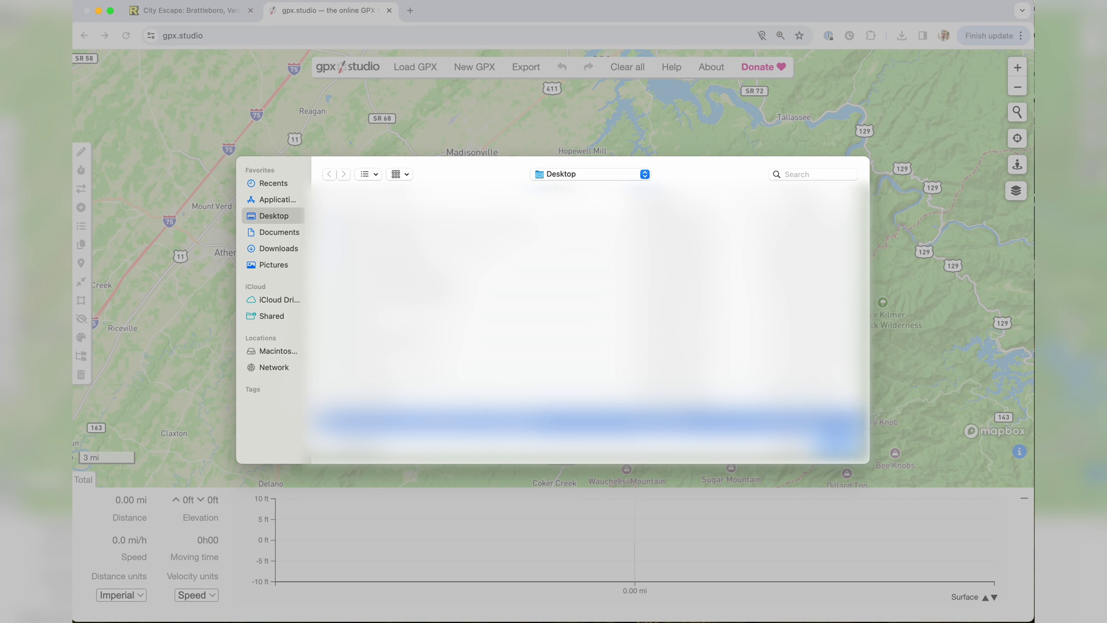
pyautogui.click(833, 441)
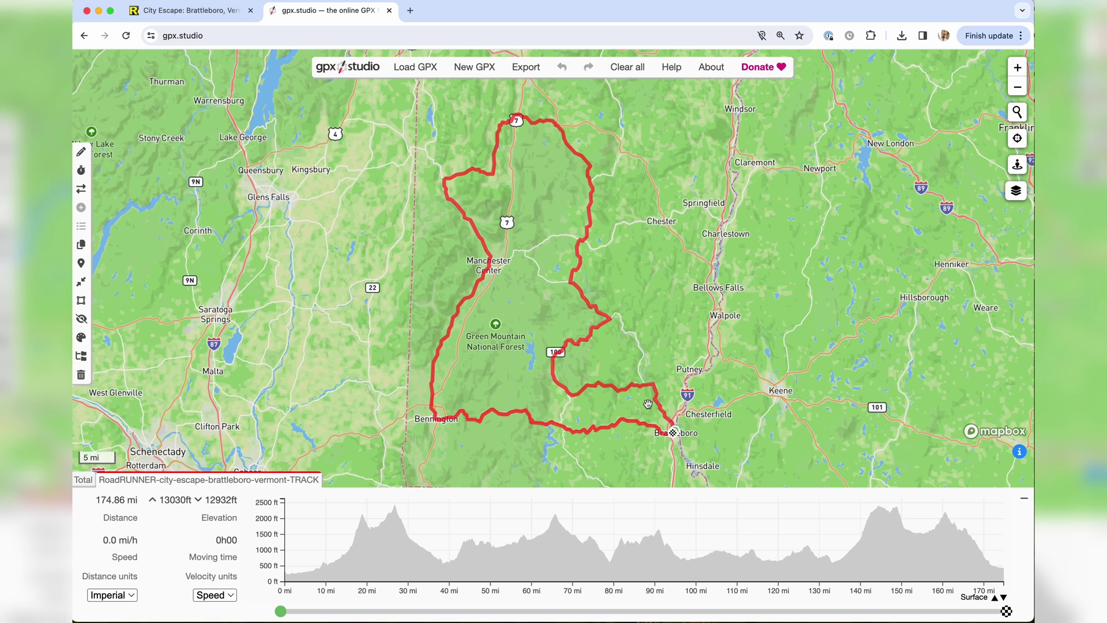
# Add a waypoint named Lunch at Manchester Center on the western side of the Brattleboro loop
pyautogui.scroll(2, 446, 175)
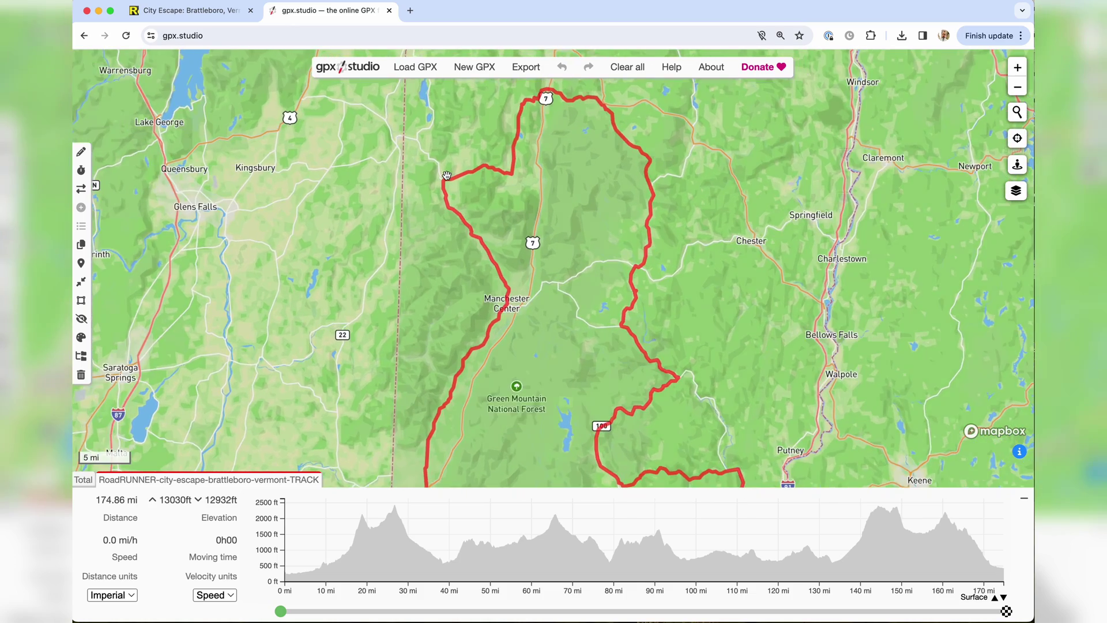
pyautogui.scroll(2, 447, 175)
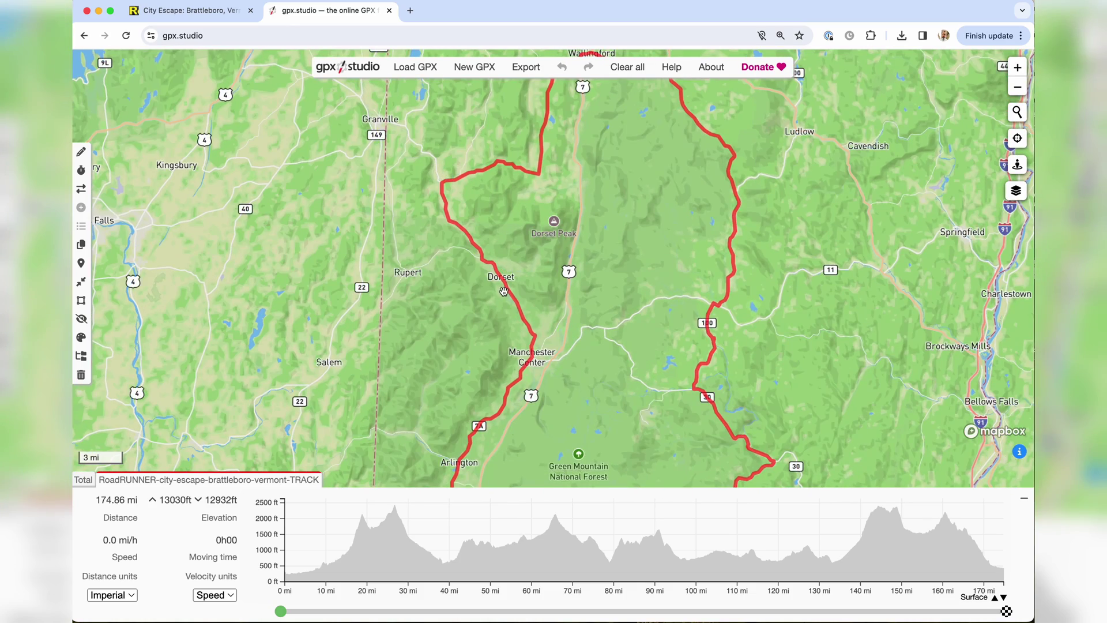
pyautogui.scroll(2, 503, 291)
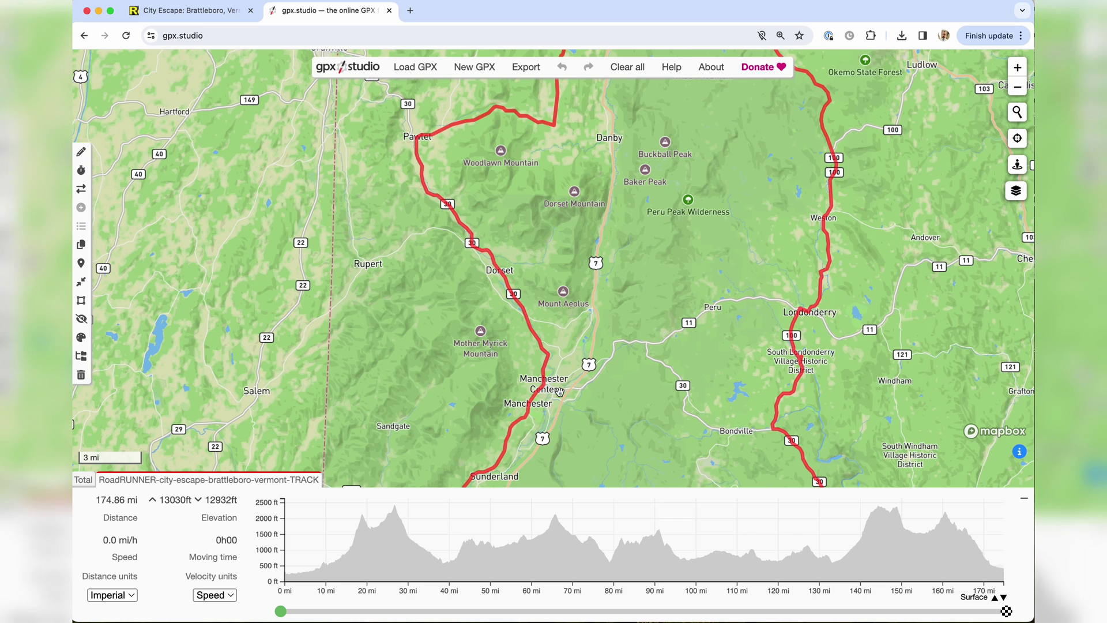
pyautogui.scroll(3, 560, 391)
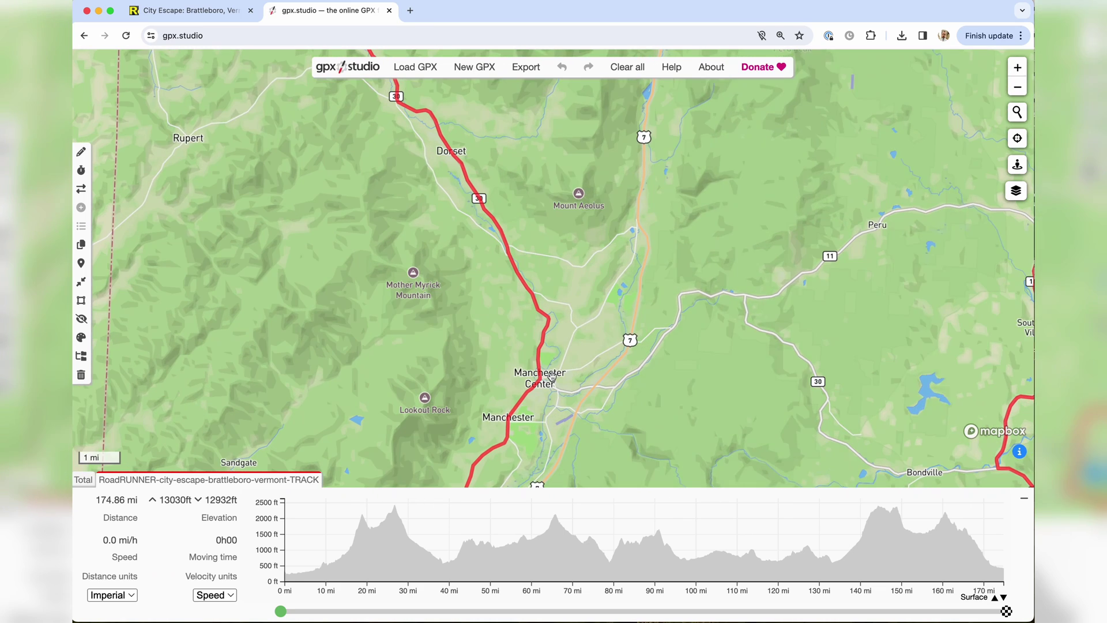
pyautogui.click(81, 264)
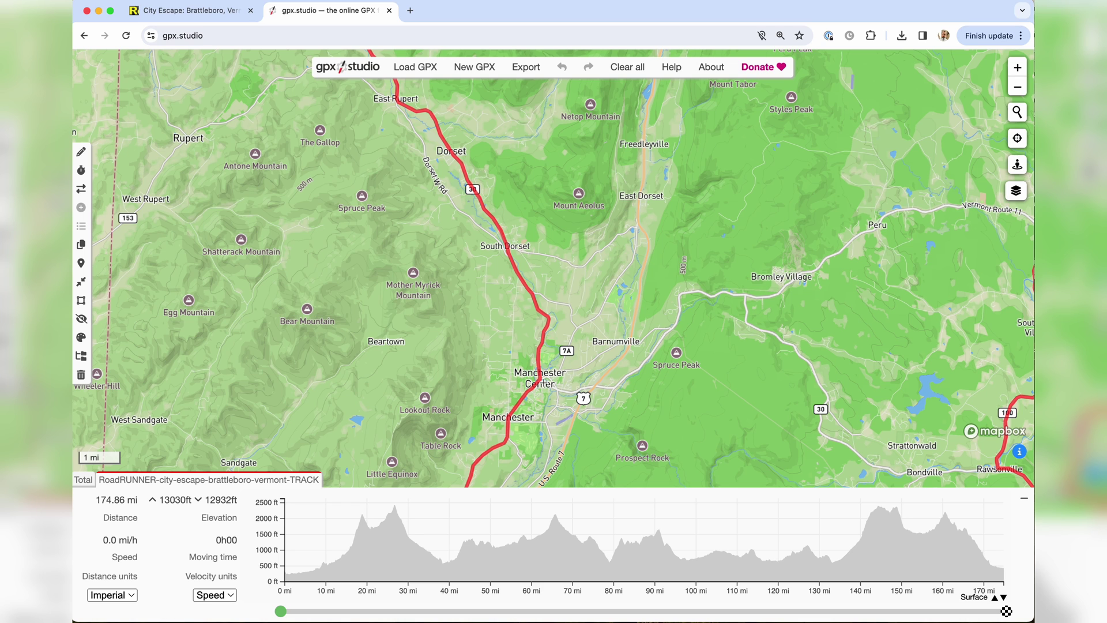
pyautogui.click(546, 376)
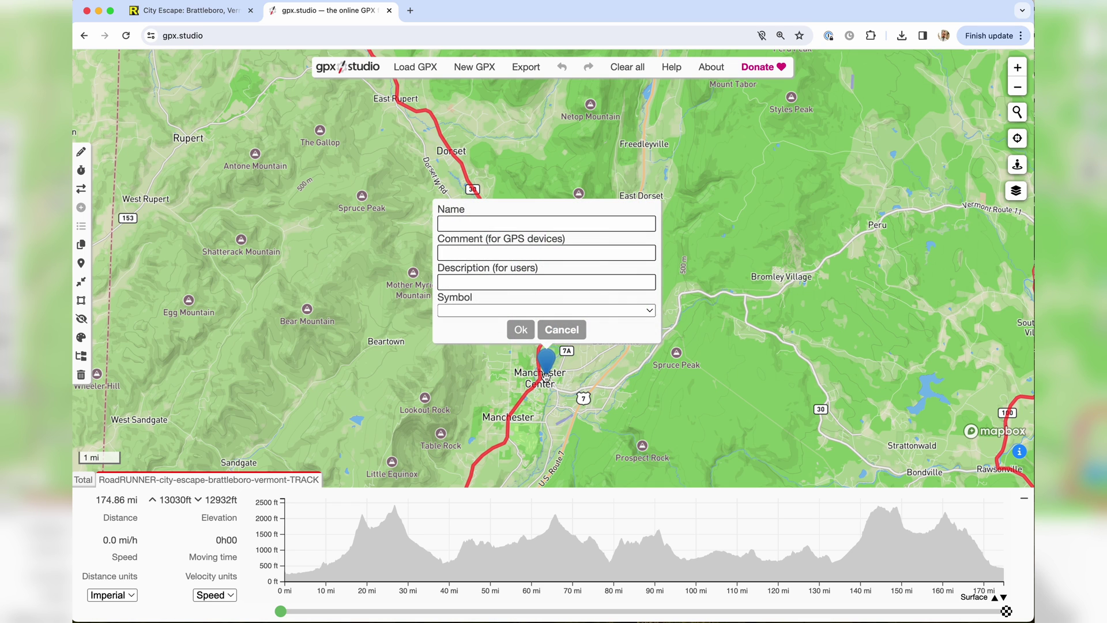
pyautogui.click(461, 223)
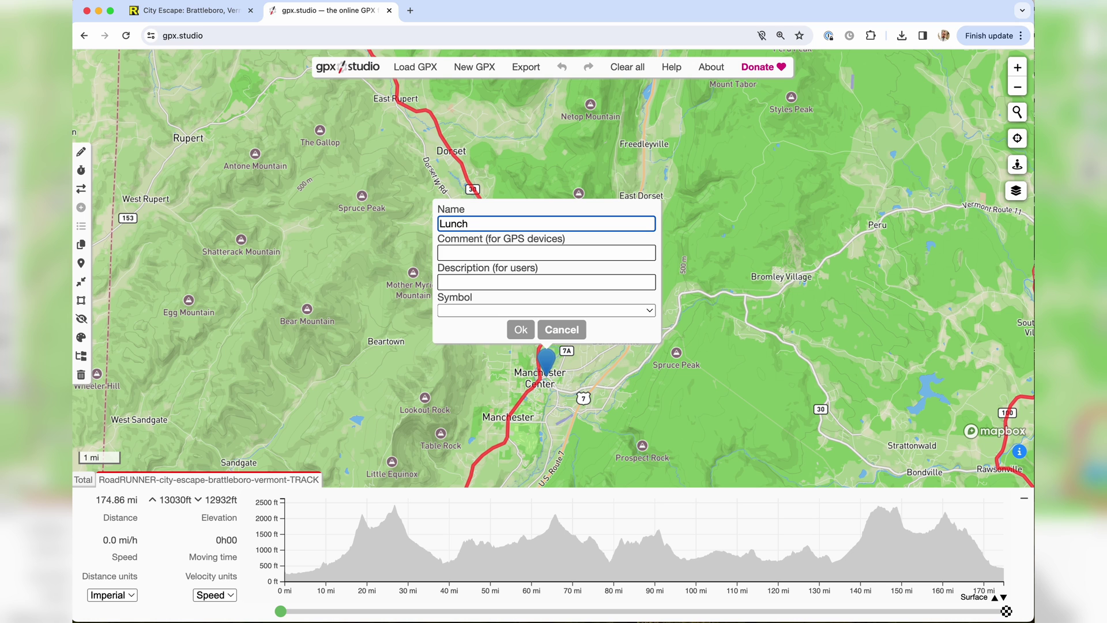
pyautogui.click(521, 329)
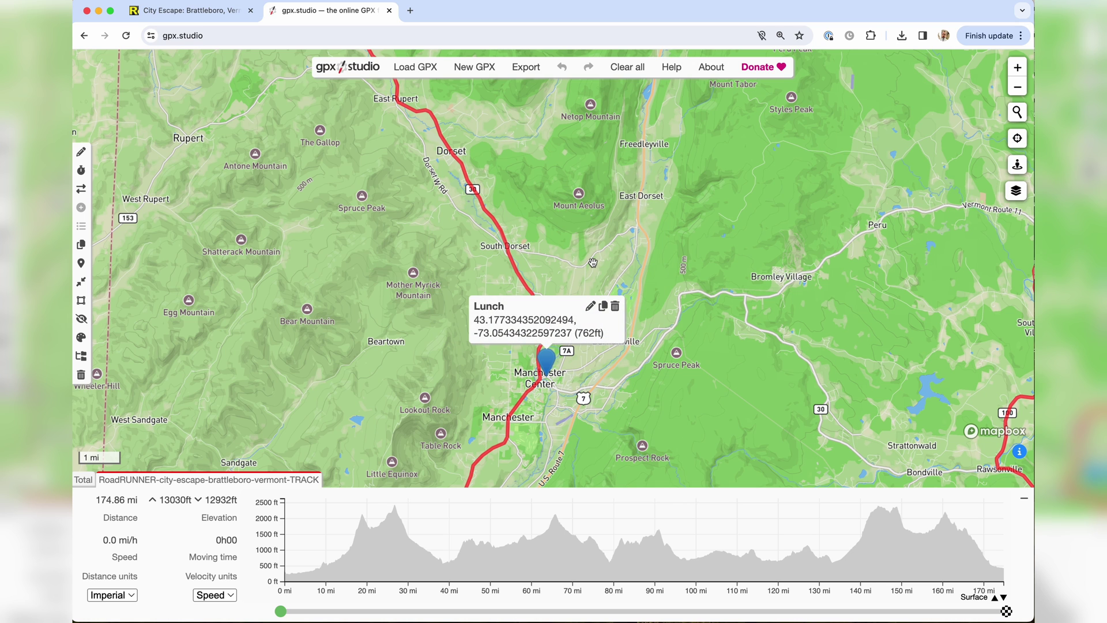
# Edit the Brattleboro loop, rerouting its eastern side around Londonderry westward along routes 11 and 30 toward Manchester Center
pyautogui.scroll(-5, 593, 262)
pyautogui.scroll(-5, 593, 262)
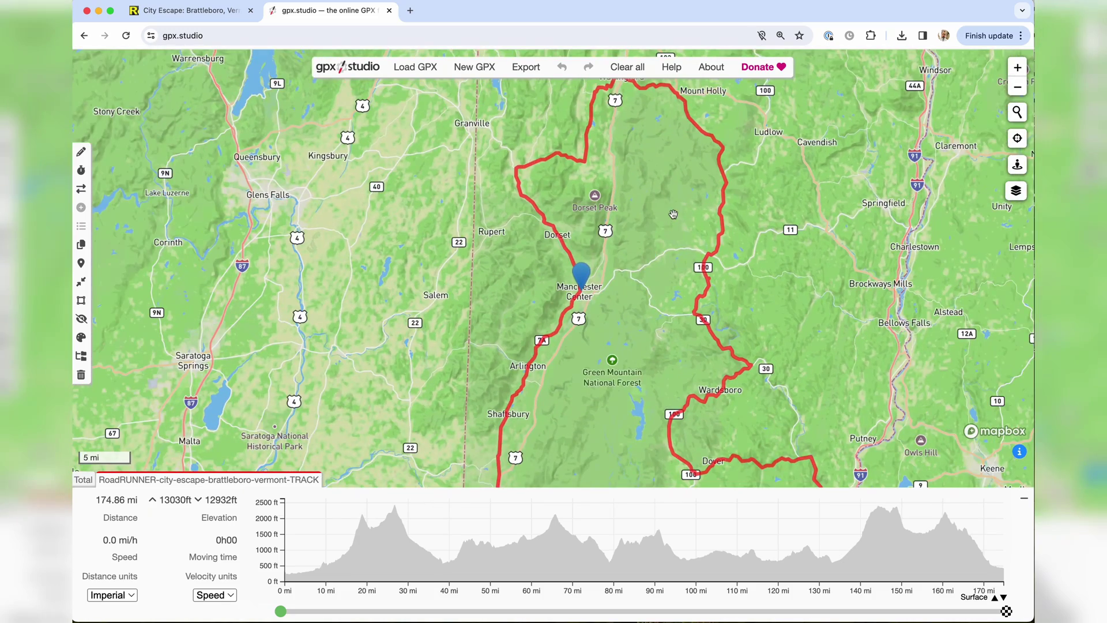
pyautogui.moveTo(673, 214); pyautogui.dragTo(594, 260)
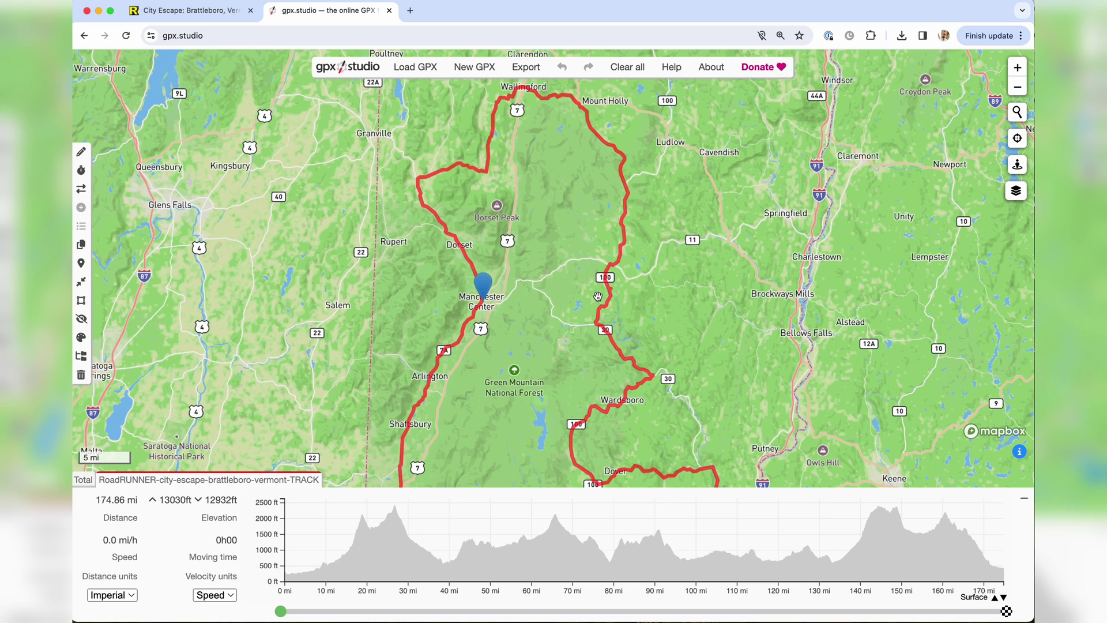
pyautogui.scroll(3, 600, 294)
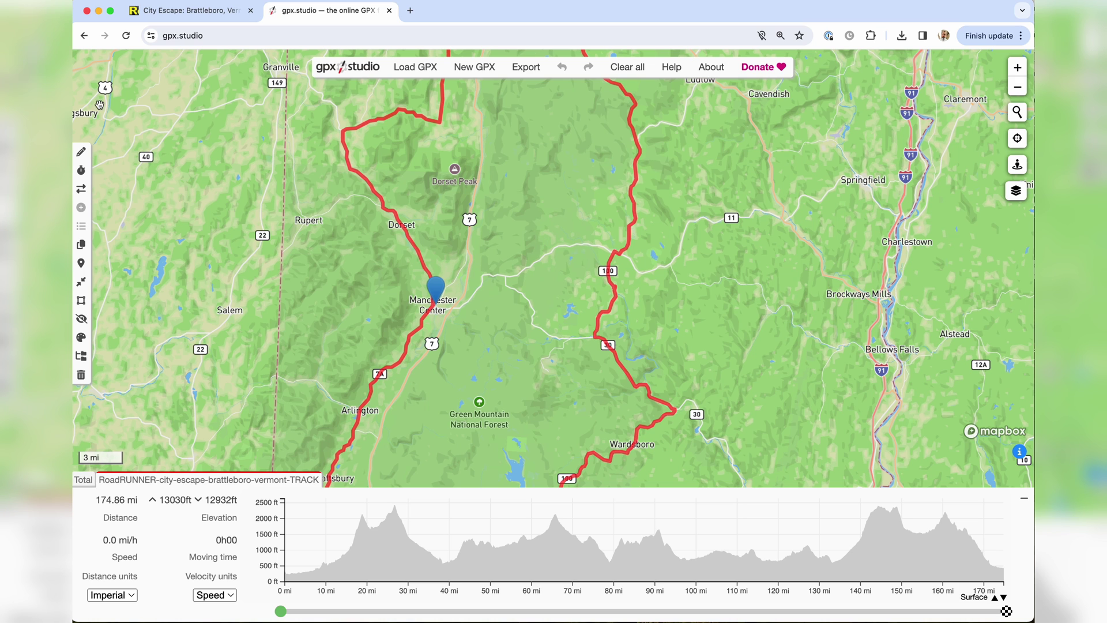
pyautogui.click(82, 153)
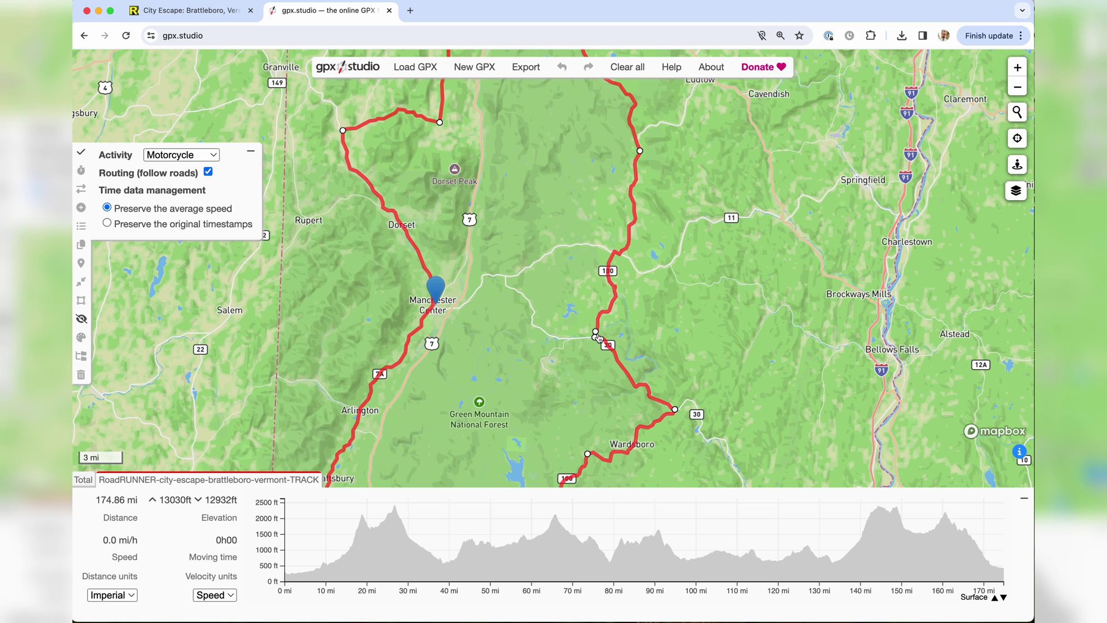
pyautogui.moveTo(594, 337); pyautogui.dragTo(600, 319)
pyautogui.click(599, 317)
pyautogui.click(515, 290)
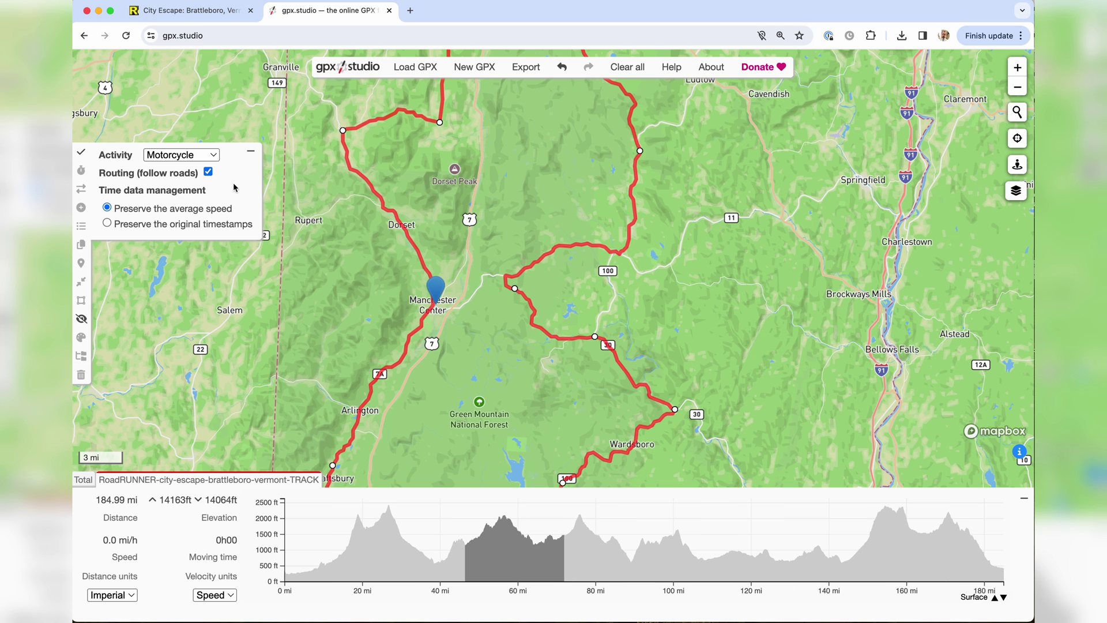
# Move the Brattleboro track's end and start points south to neighbouring spots just below Oak Grove Ave, east of Fairview Village, and finish editing
pyautogui.click(81, 155)
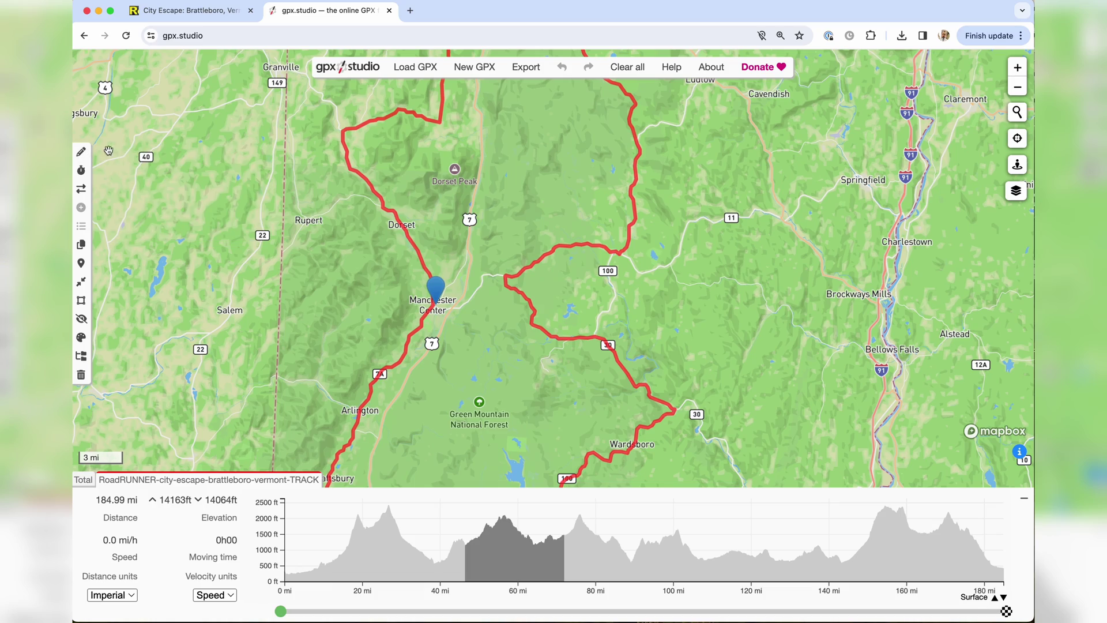
pyautogui.scroll(-3, 419, 284)
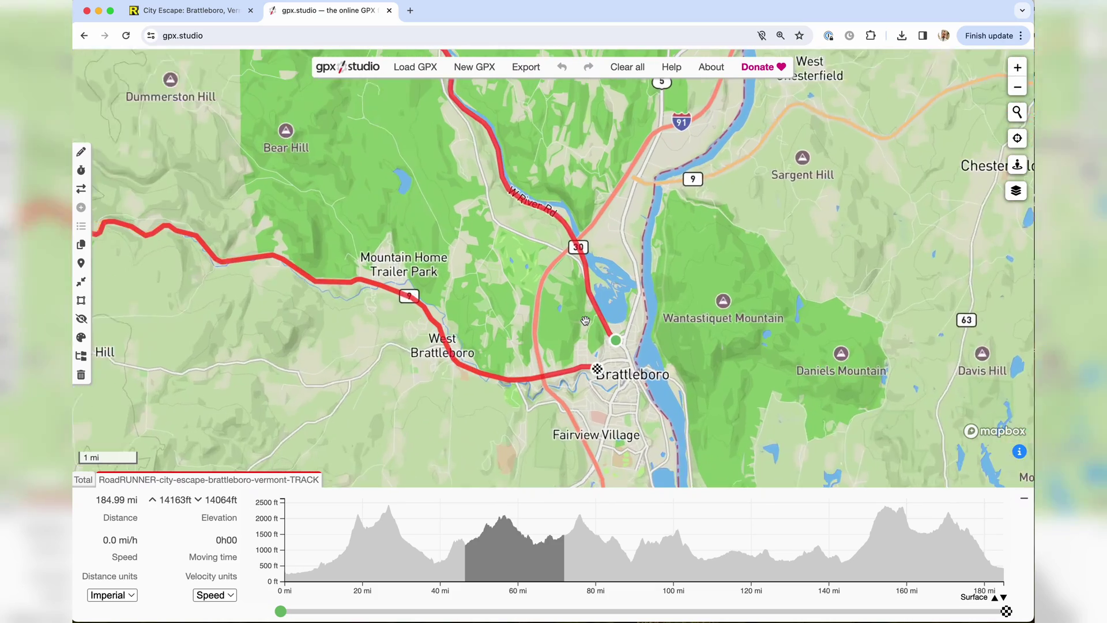
pyautogui.scroll(2, 612, 360)
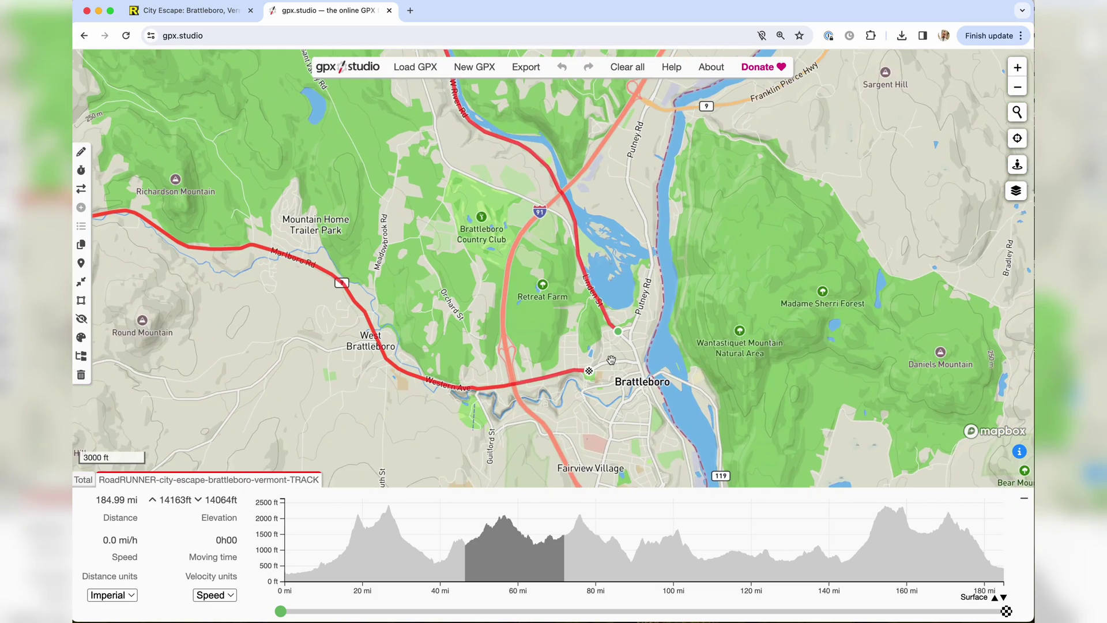
pyautogui.scroll(1, 612, 360)
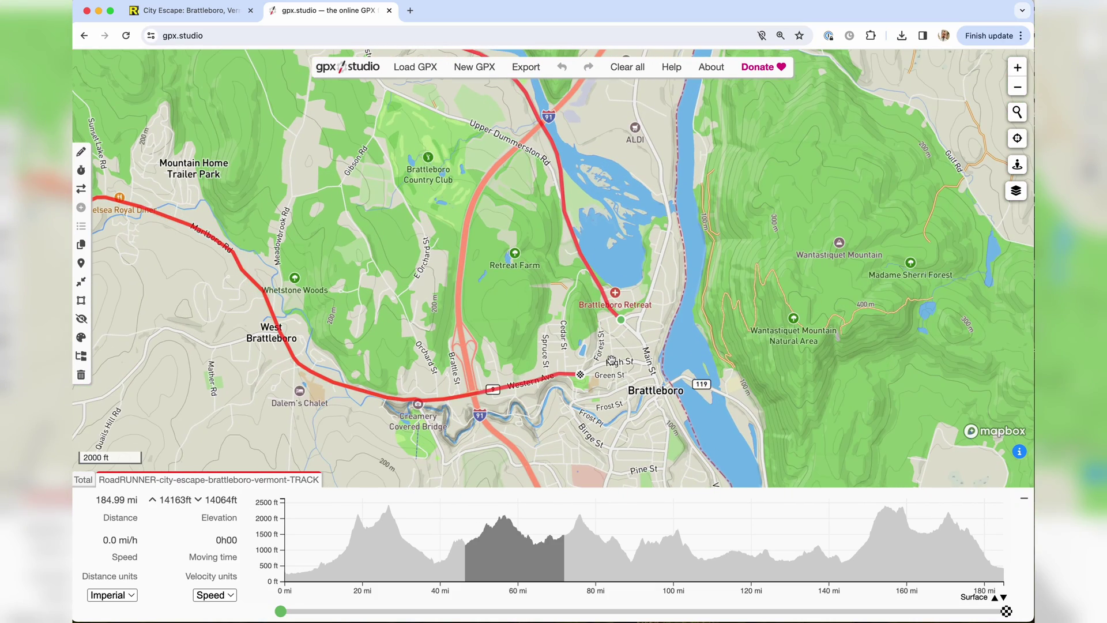
pyautogui.moveTo(611, 360); pyautogui.dragTo(592, 260)
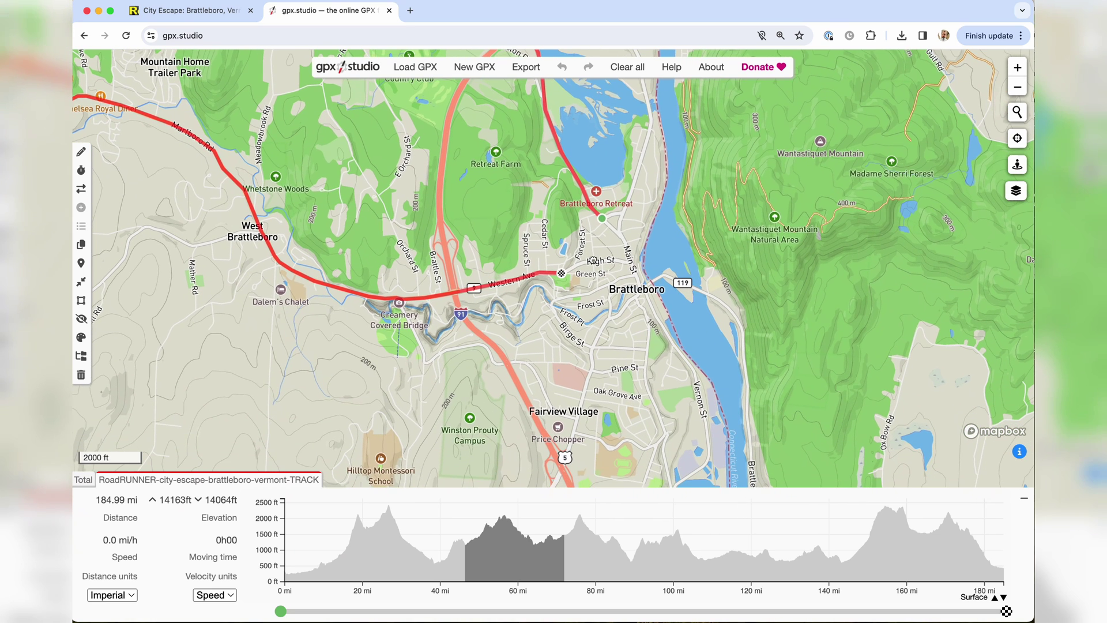
pyautogui.moveTo(585, 335); pyautogui.dragTo(584, 287)
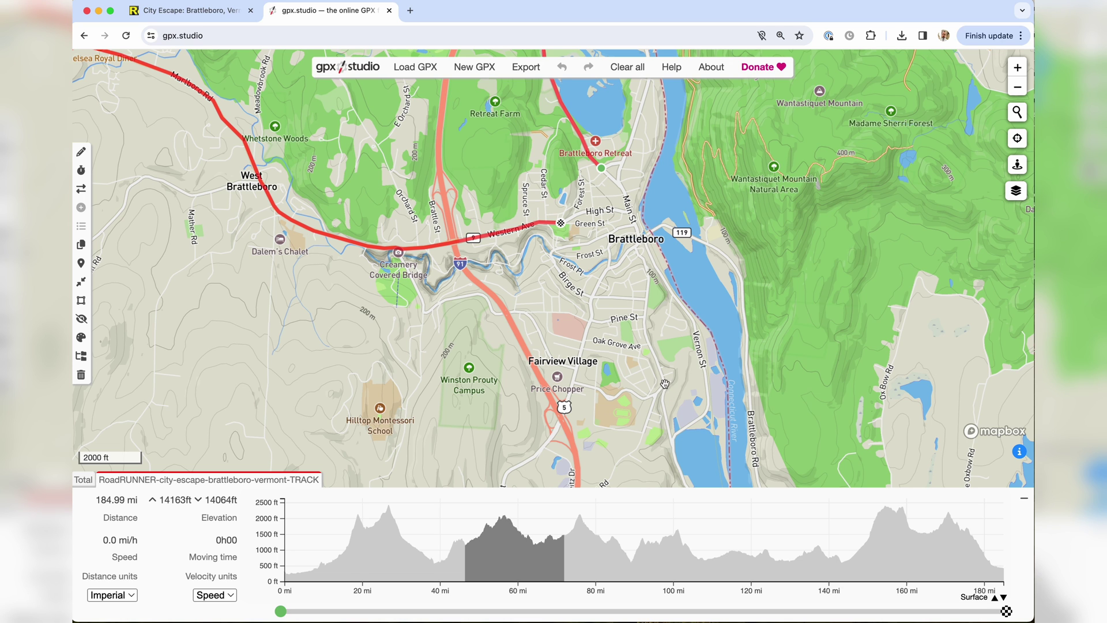
pyautogui.moveTo(568, 234); pyautogui.dragTo(568, 245)
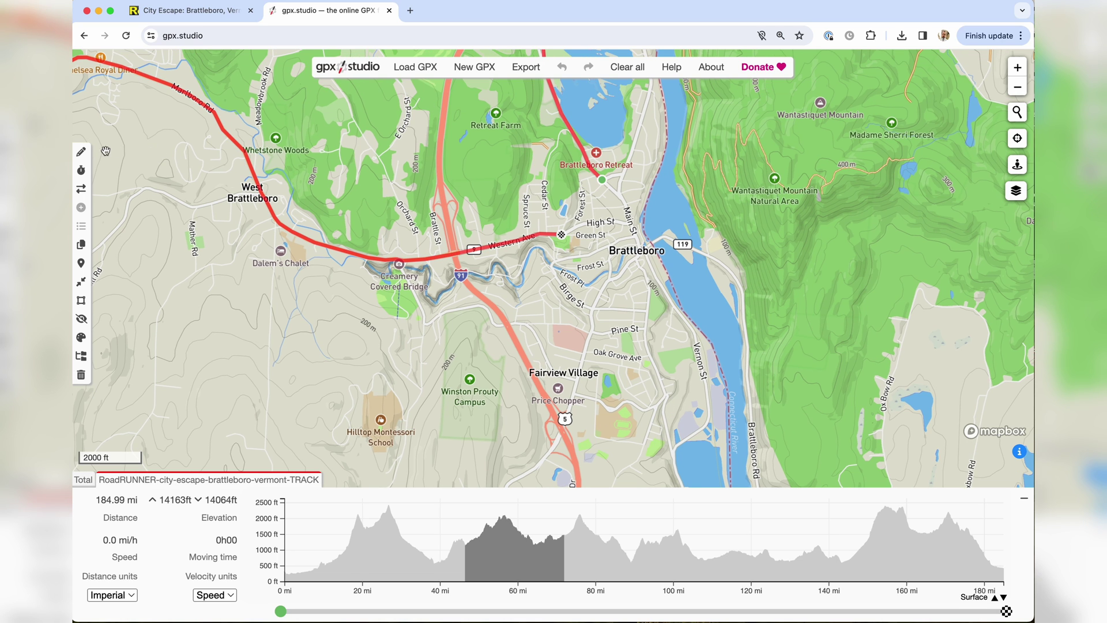
pyautogui.click(81, 151)
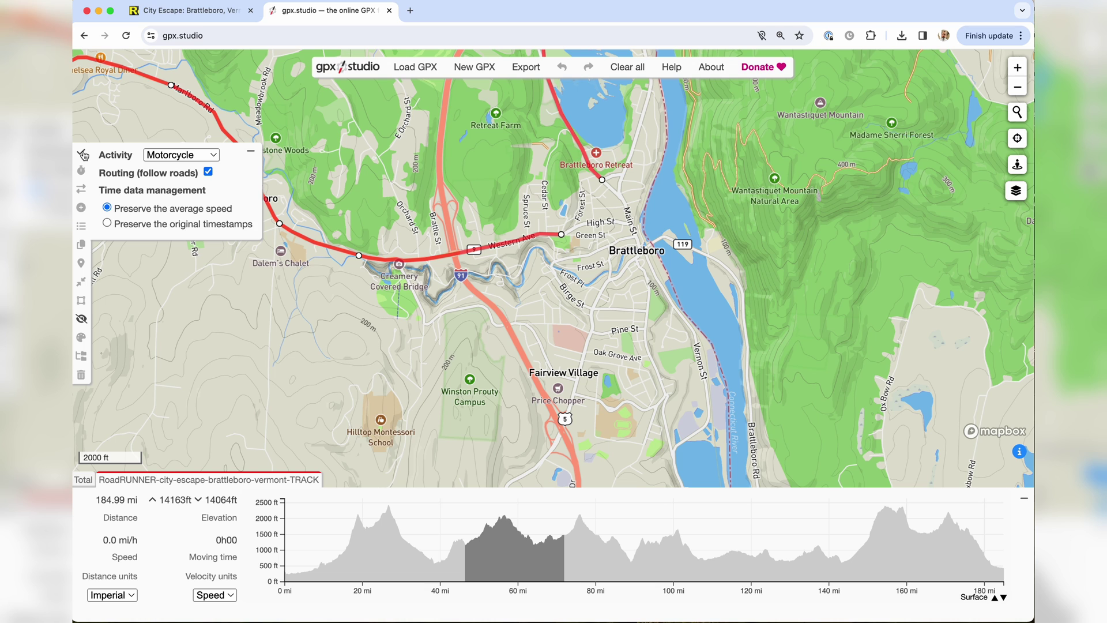
pyautogui.click(562, 235)
pyautogui.click(628, 388)
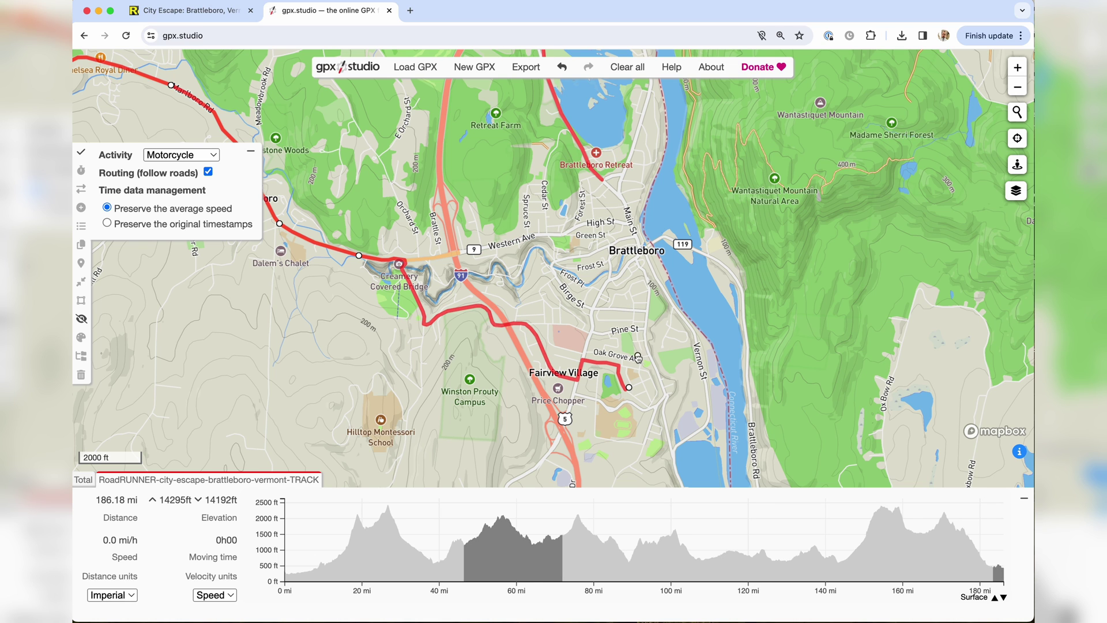
pyautogui.click(638, 384)
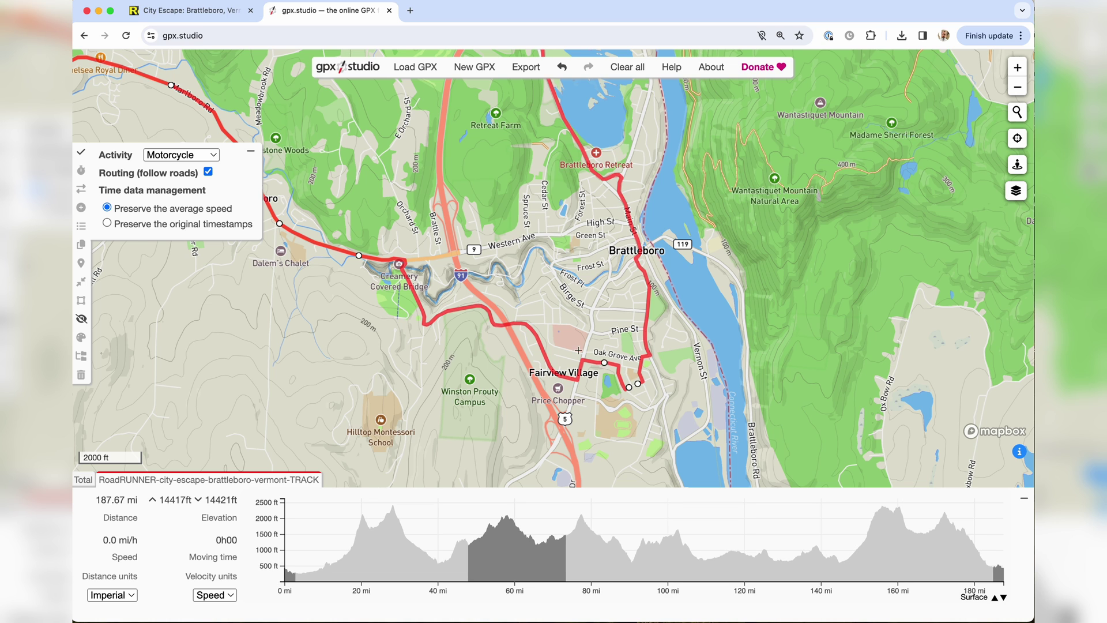
pyautogui.click(83, 156)
# Export the customized RoadRUNNER-city-escape-brattleboro-vermont-TRACK and download it to the computer with surface data included
pyautogui.scroll(-1, 570, 356)
pyautogui.scroll(-5, 569, 356)
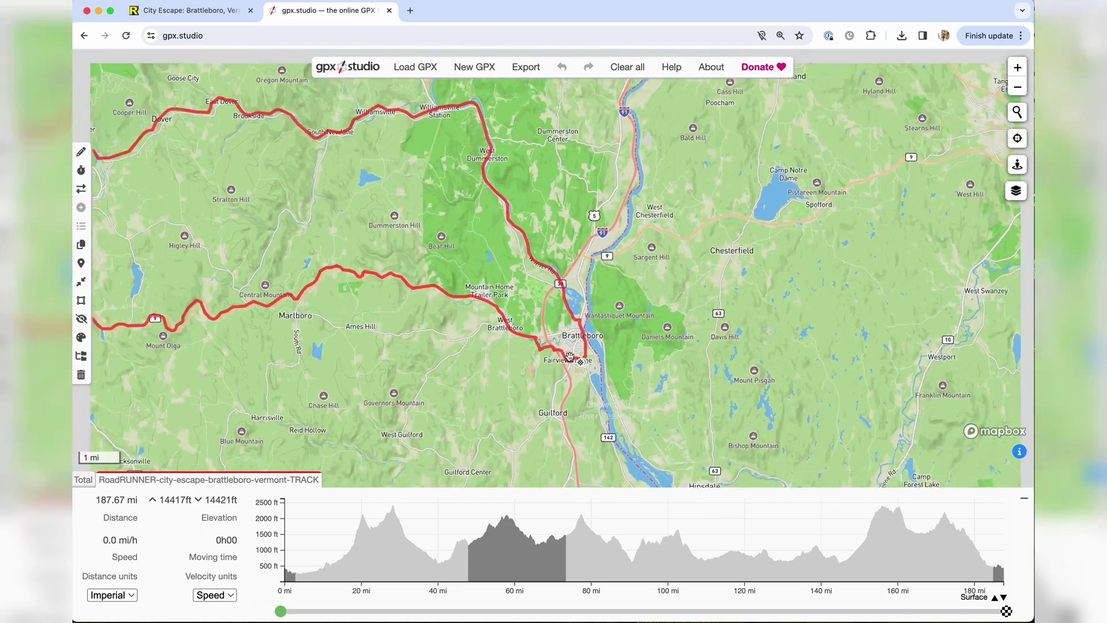
pyautogui.scroll(-4, 570, 356)
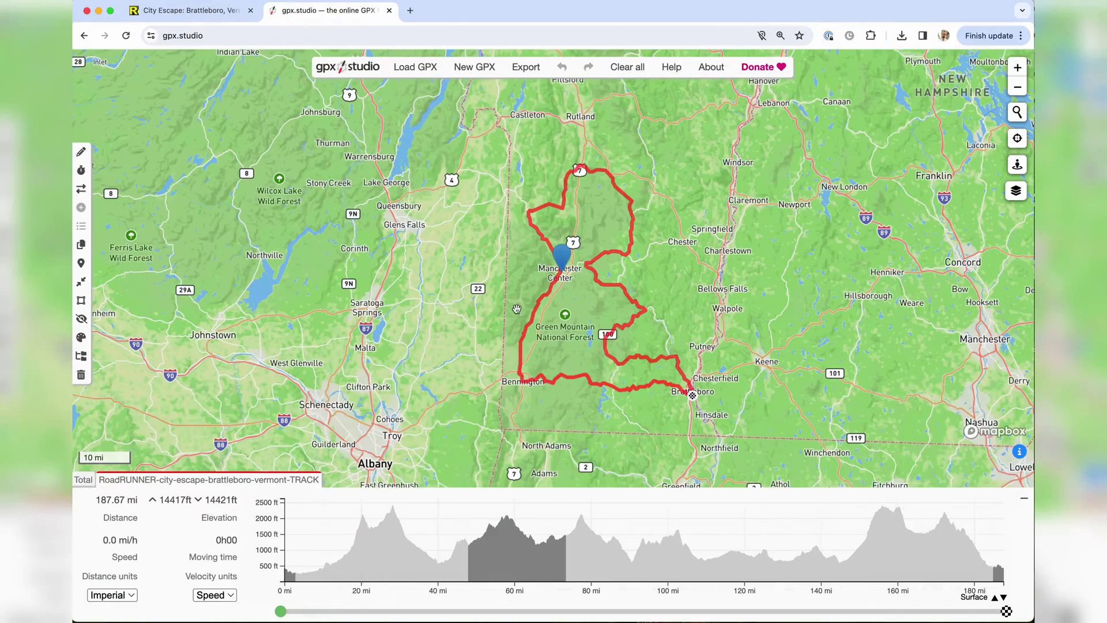
pyautogui.click(532, 69)
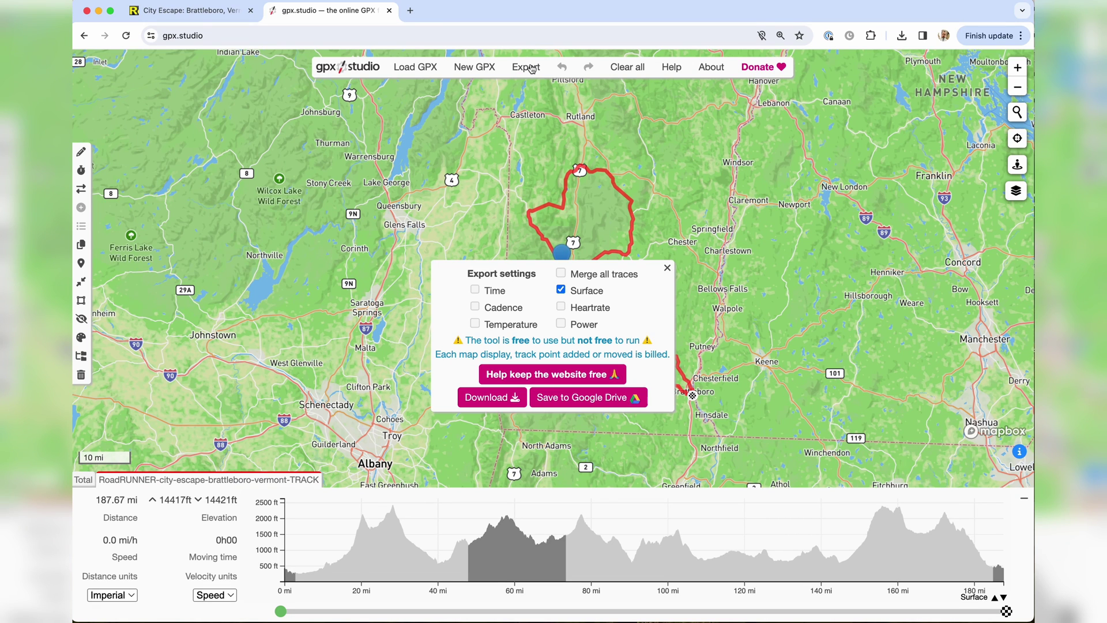
pyautogui.click(479, 396)
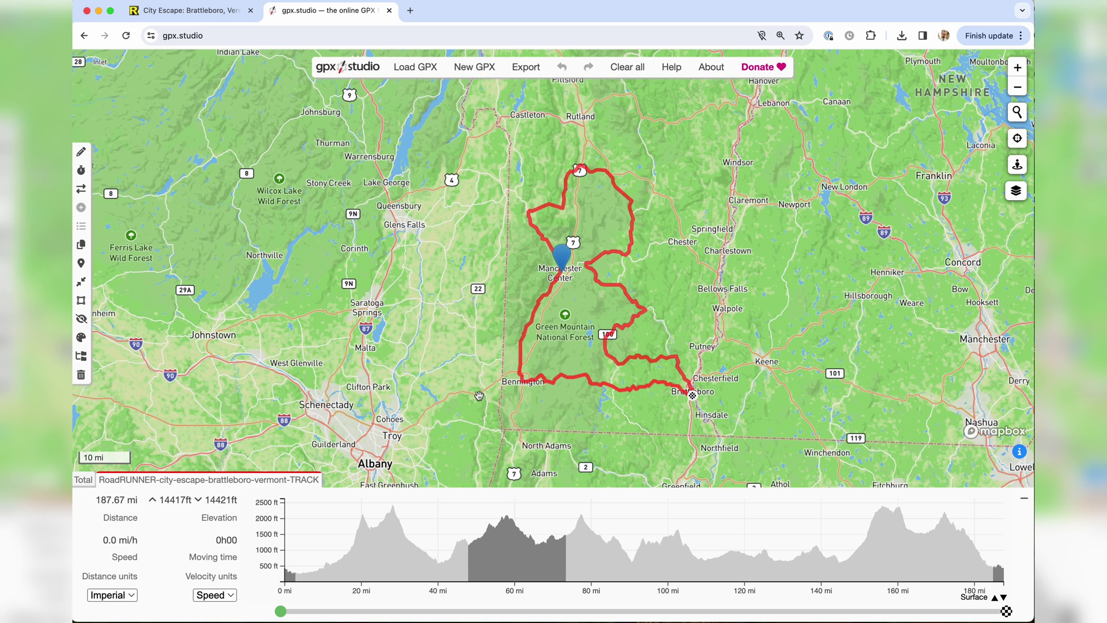